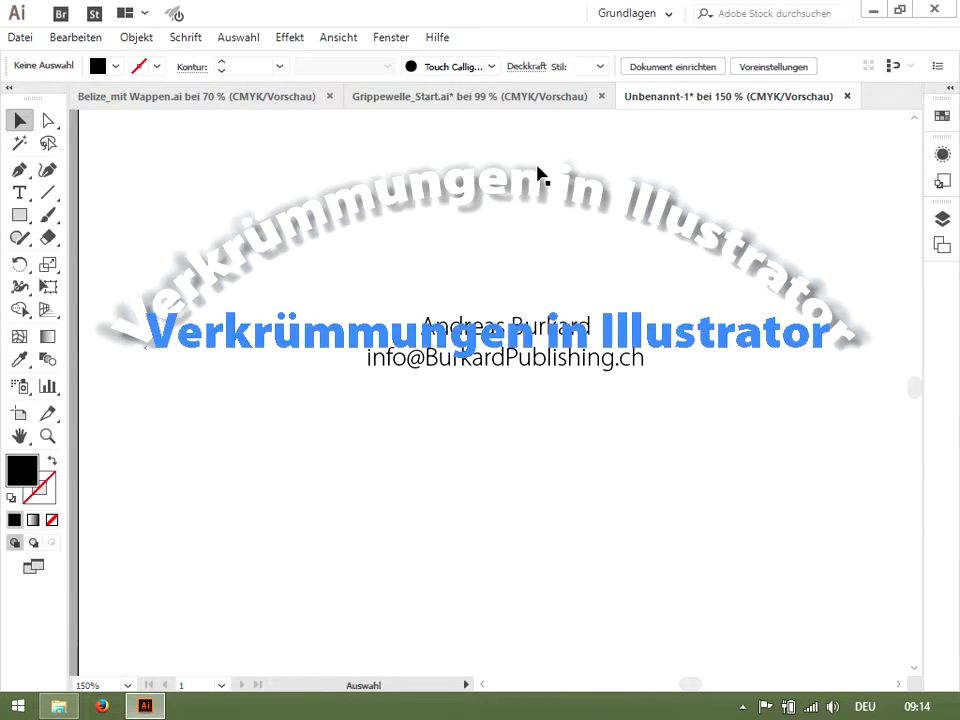
Step: Review the Verkrümmungsfilter and Verzerrungshülle submenus, then switch to the Belize_mit_Wappen.ai document
{"action": "left_click", "coordinate": [290, 38]}
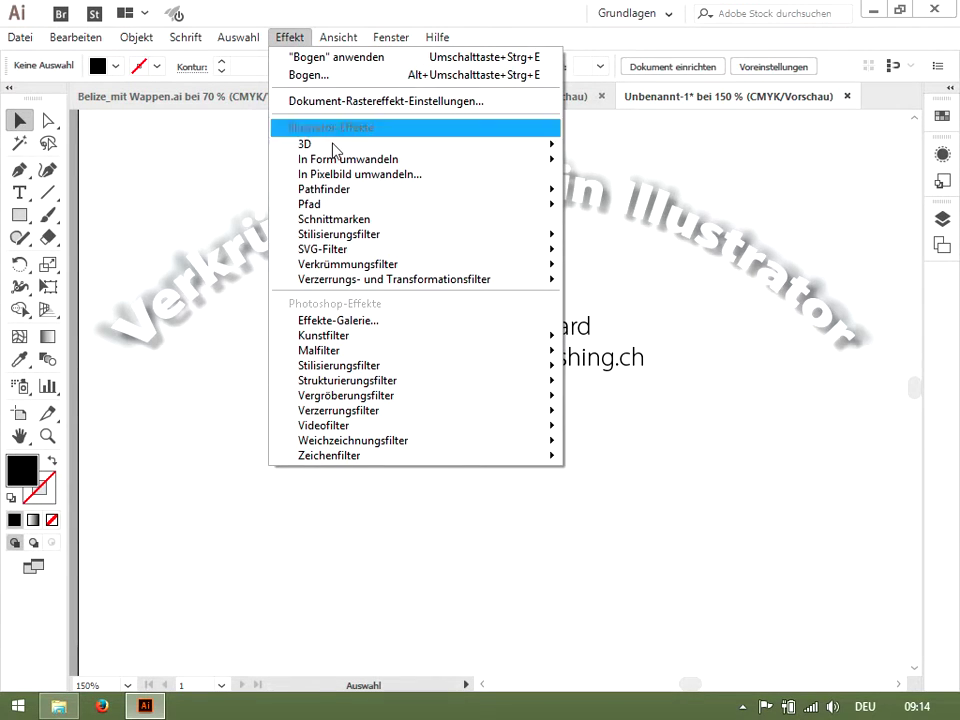
{"action": "mouse_move", "coordinate": [355, 267]}
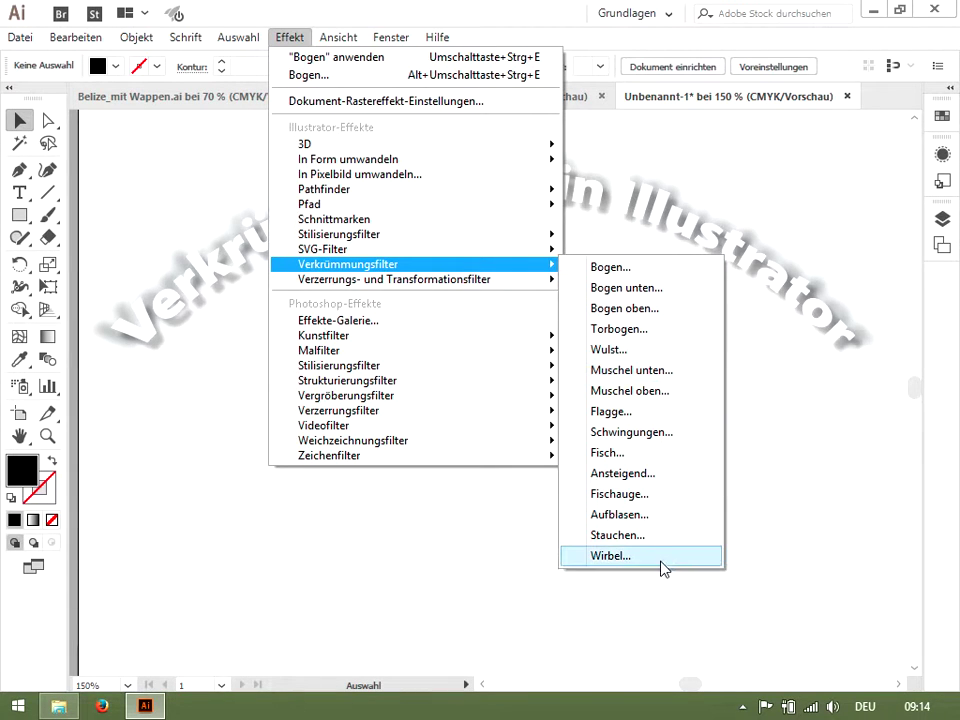
{"action": "mouse_move", "coordinate": [141, 37]}
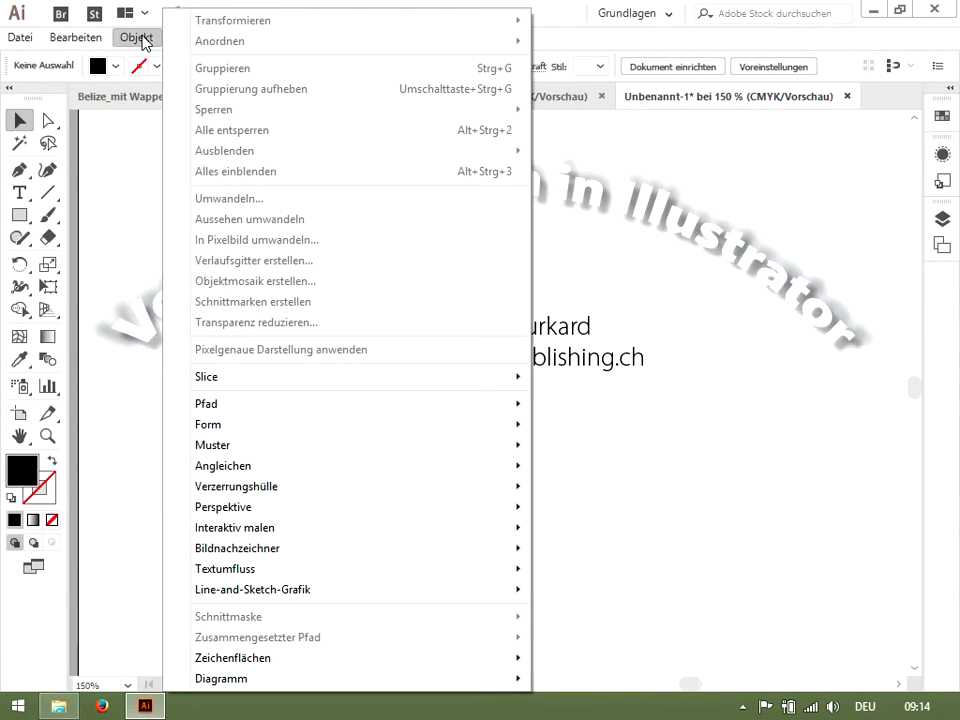
{"action": "mouse_move", "coordinate": [270, 494]}
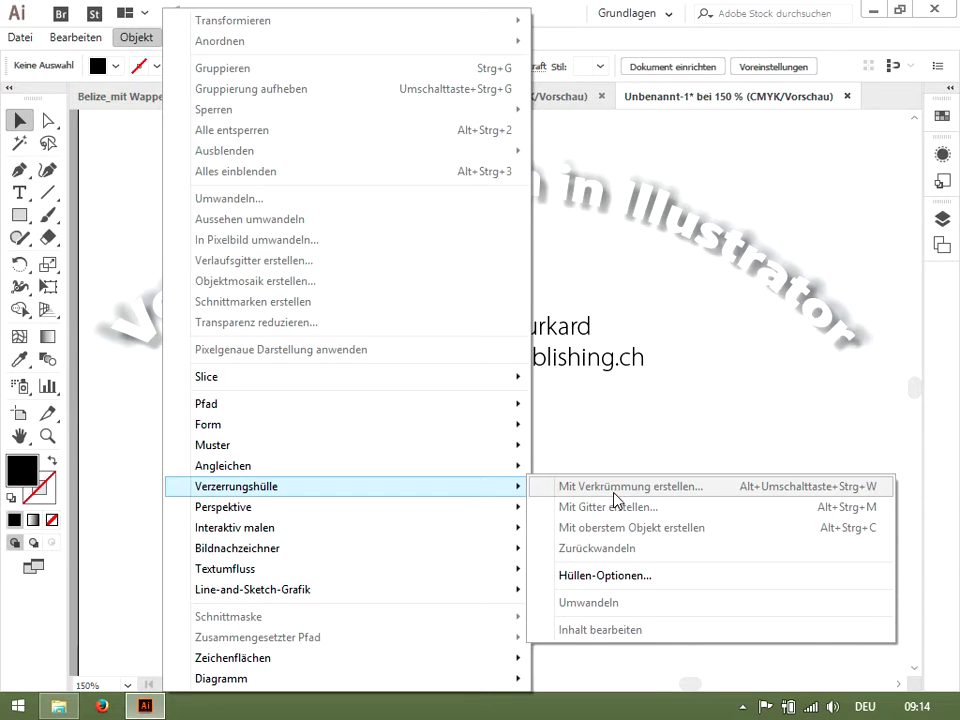
{"action": "left_click", "coordinate": [827, 160]}
{"action": "left_click", "coordinate": [275, 101]}
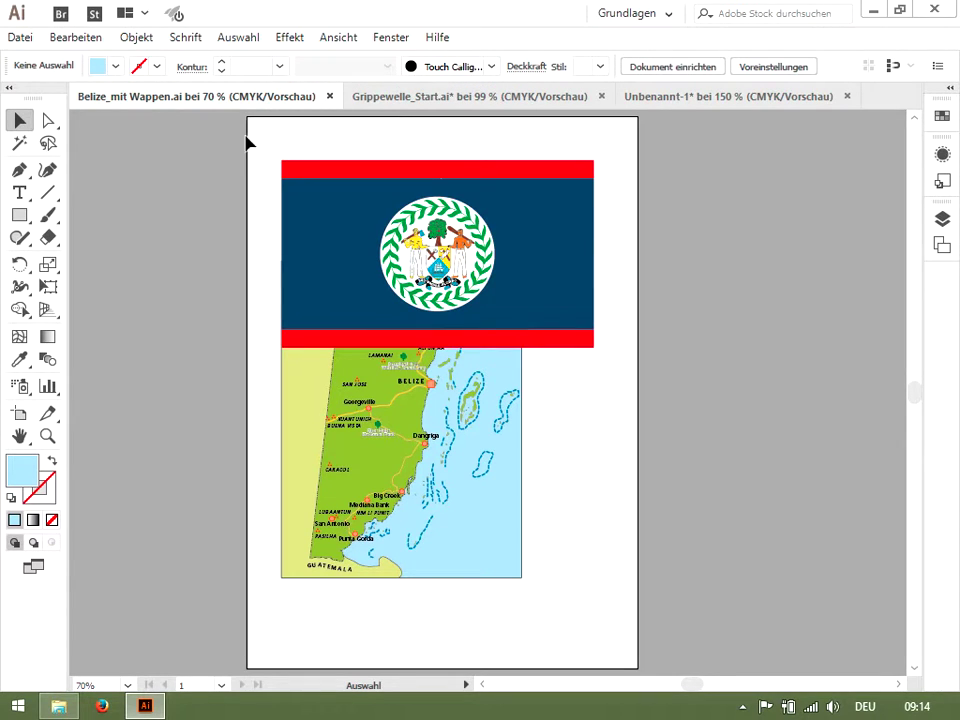
Step: Apply a Flagge warp to the Belize flag with about 21% bend and -4% horizontal distortion
{"action": "left_click_drag", "start_coordinate": [256, 138], "coordinate": [615, 365]}
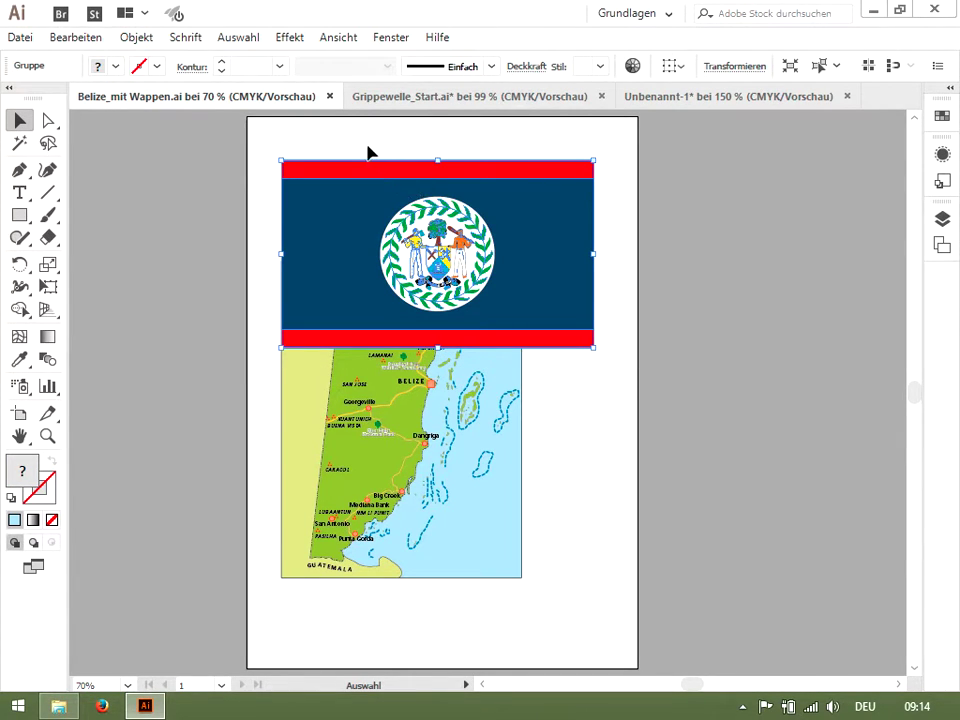
{"action": "left_click", "coordinate": [290, 40]}
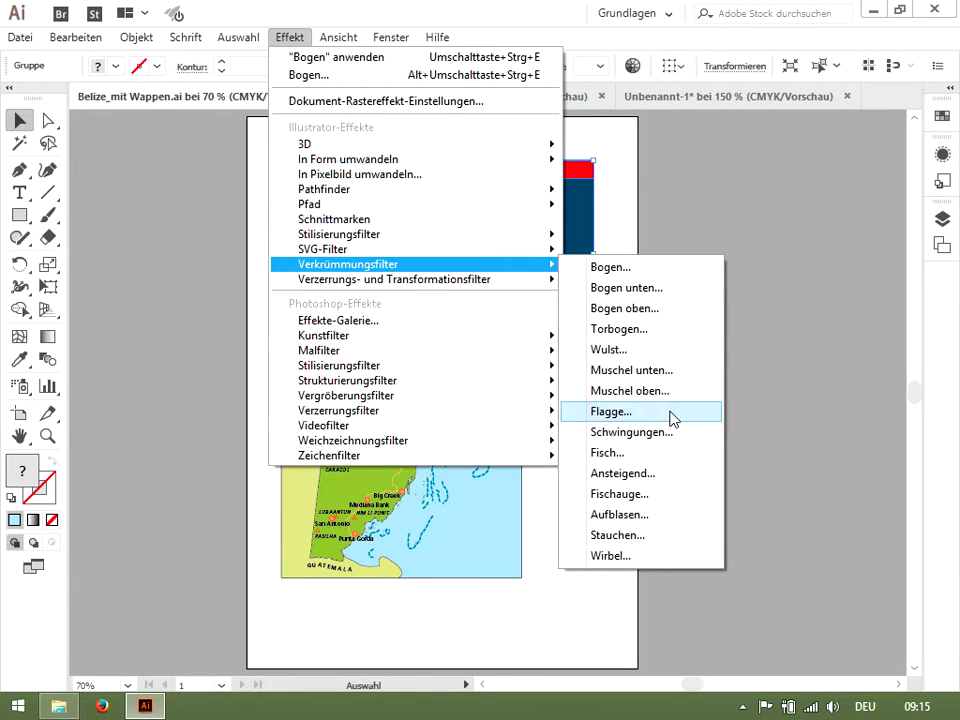
{"action": "left_click", "coordinate": [610, 412]}
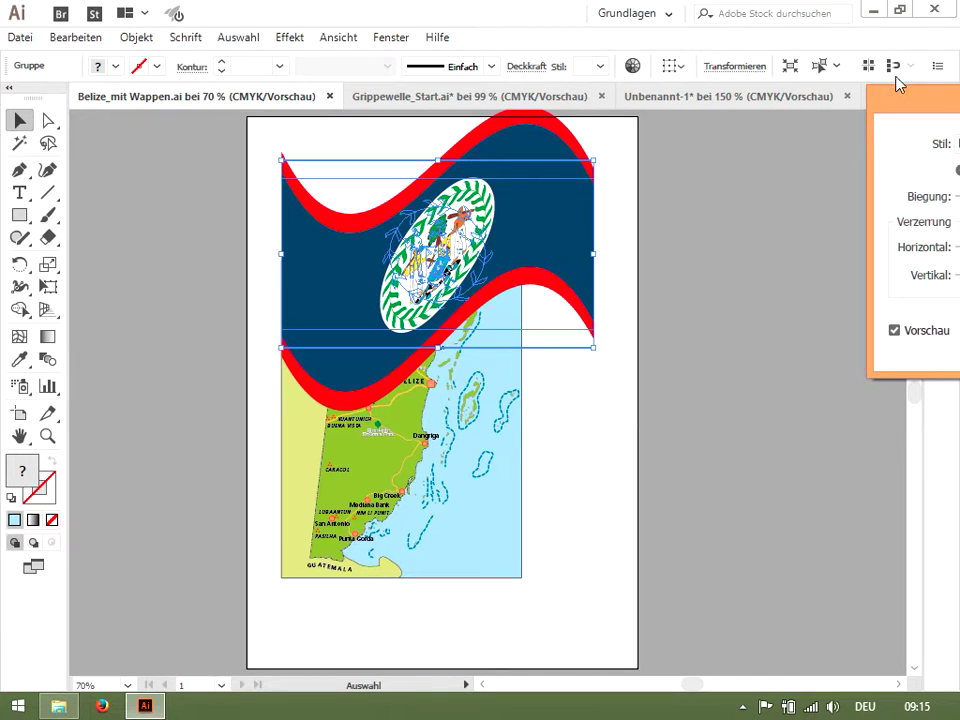
{"action": "left_click_drag", "start_coordinate": [915, 111], "coordinate": [459, 351]}
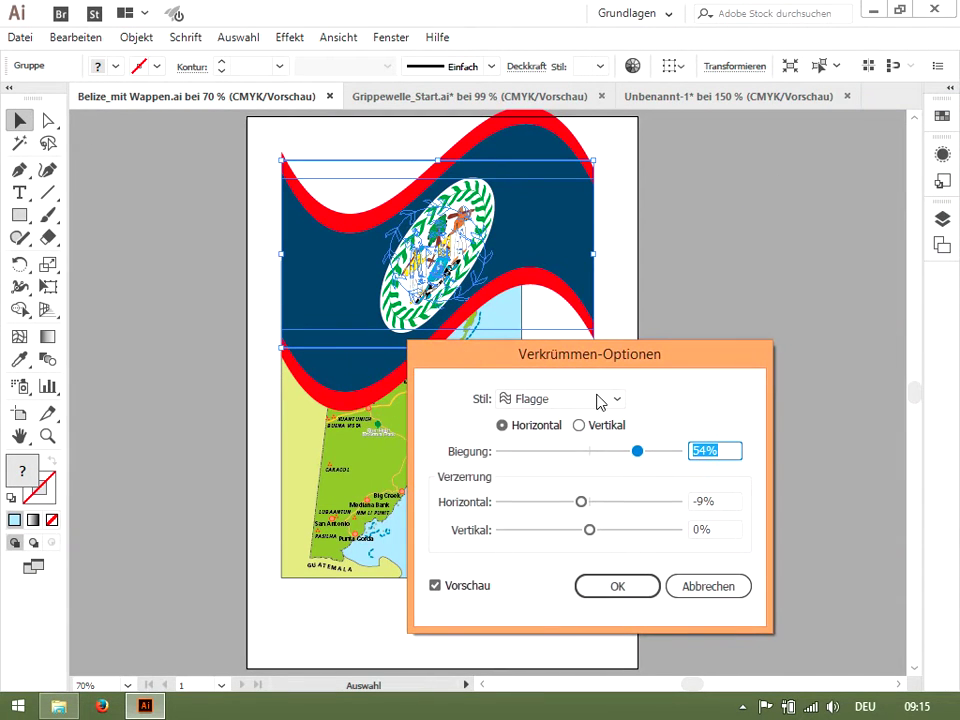
{"action": "left_click_drag", "start_coordinate": [641, 460], "coordinate": [615, 460]}
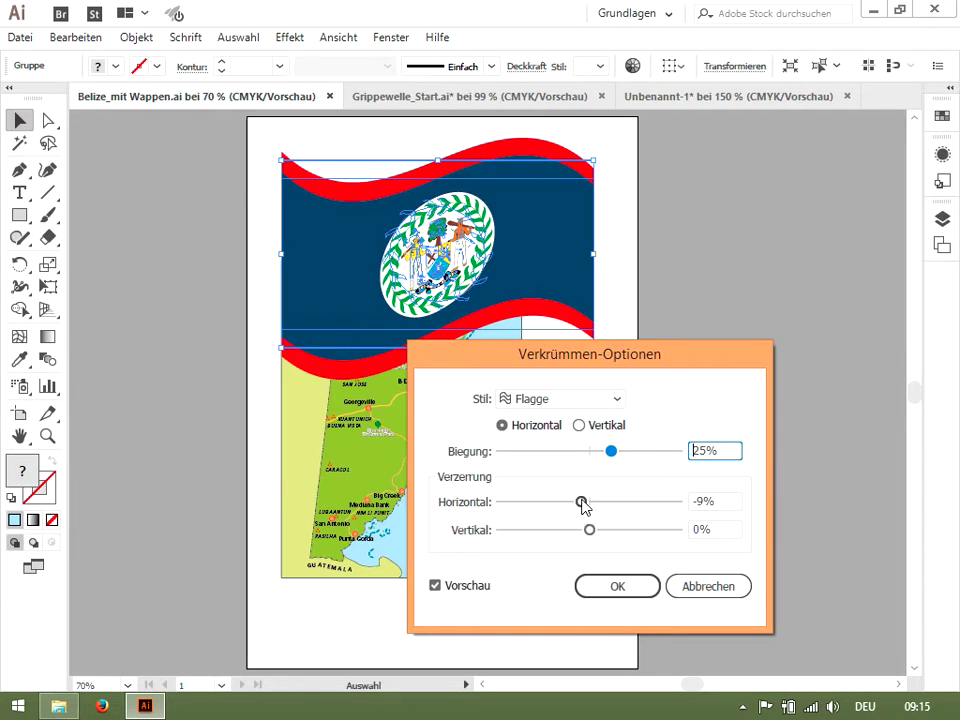
{"action": "left_click_drag", "start_coordinate": [582, 503], "coordinate": [589, 506]}
{"action": "left_click_drag", "start_coordinate": [611, 454], "coordinate": [609, 458]}
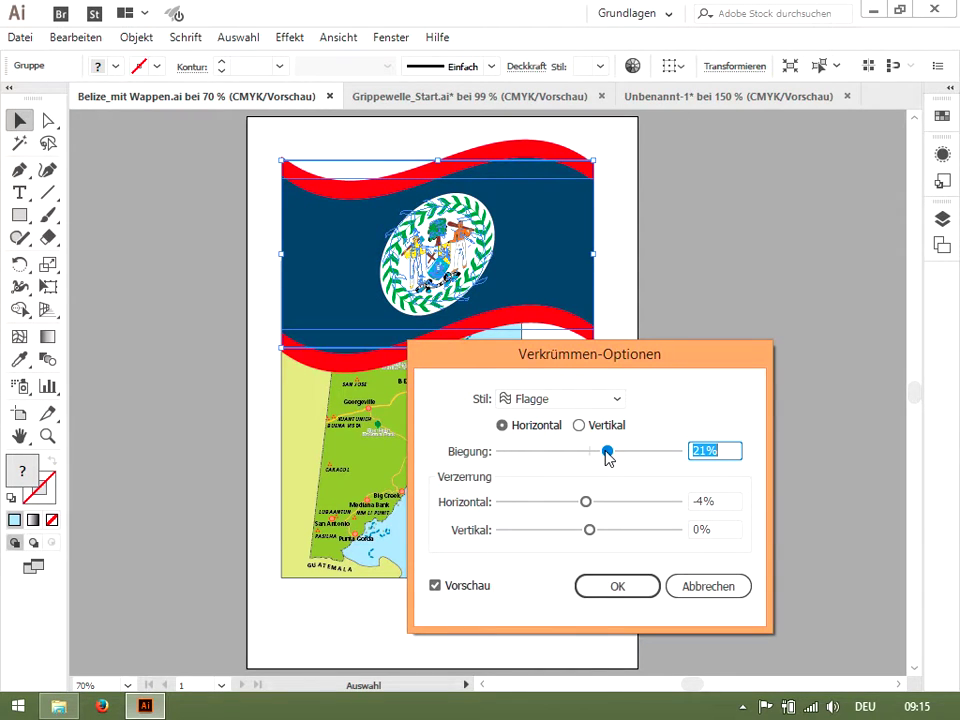
{"action": "left_click", "coordinate": [612, 587]}
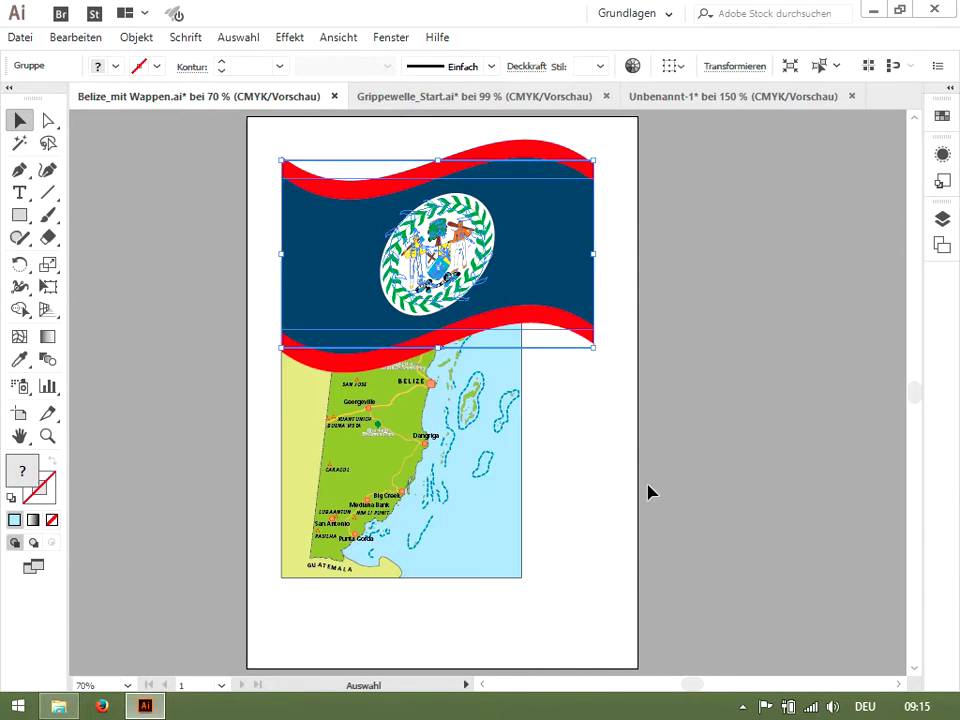
Step: Scale the flag down to about 40 × 24 mm and place it on the map's top-left corner
{"action": "left_click_drag", "start_coordinate": [596, 347], "coordinate": [339, 184]}
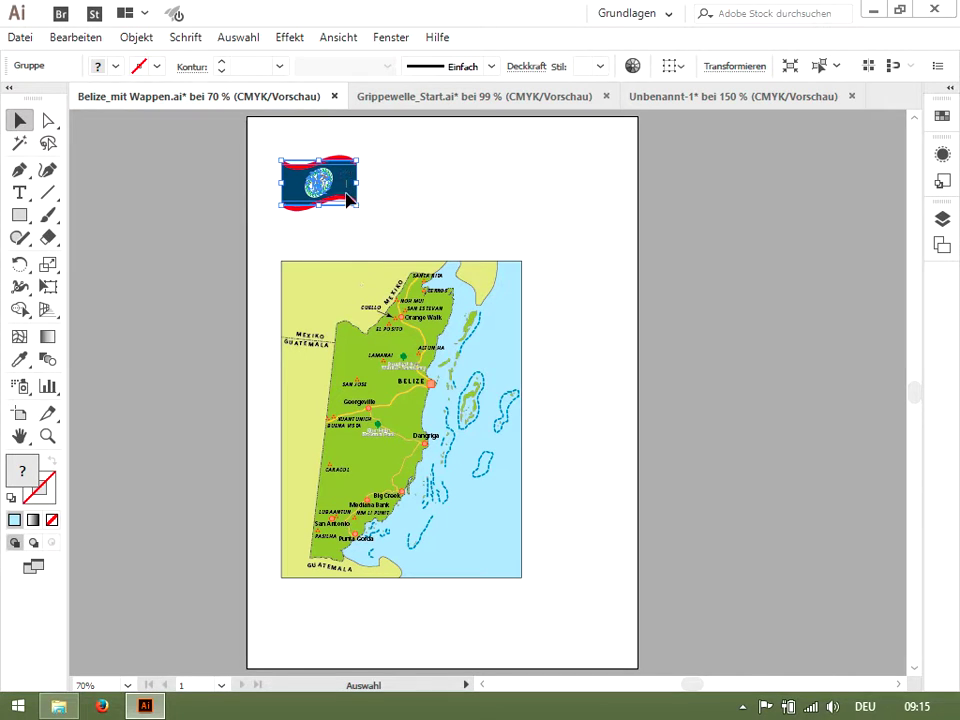
{"action": "left_click_drag", "start_coordinate": [316, 181], "coordinate": [324, 293]}
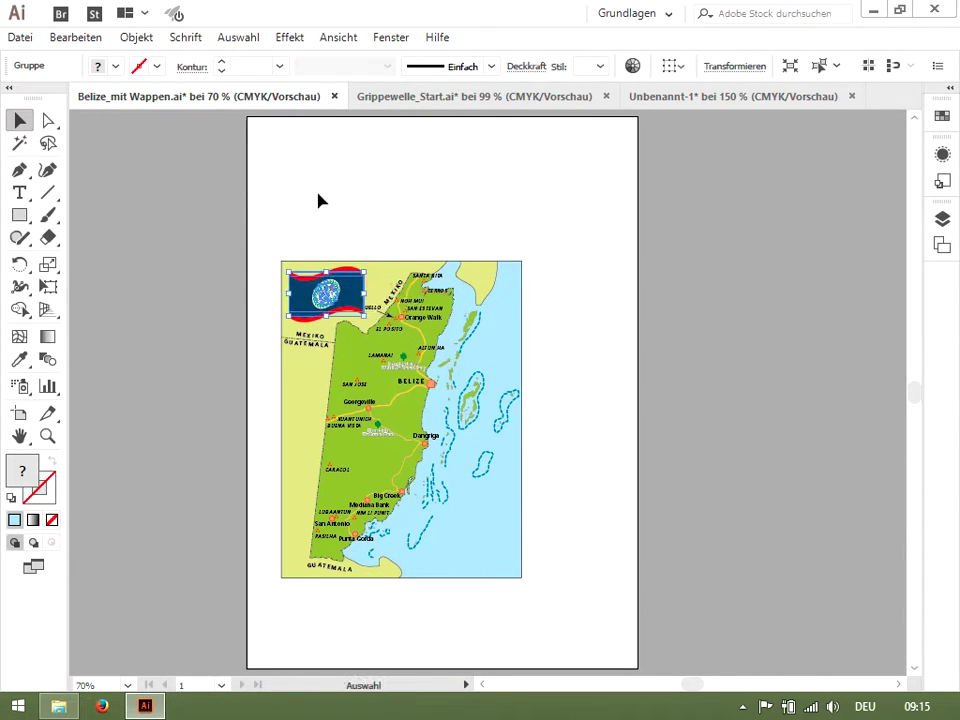
{"action": "left_click", "coordinate": [318, 200]}
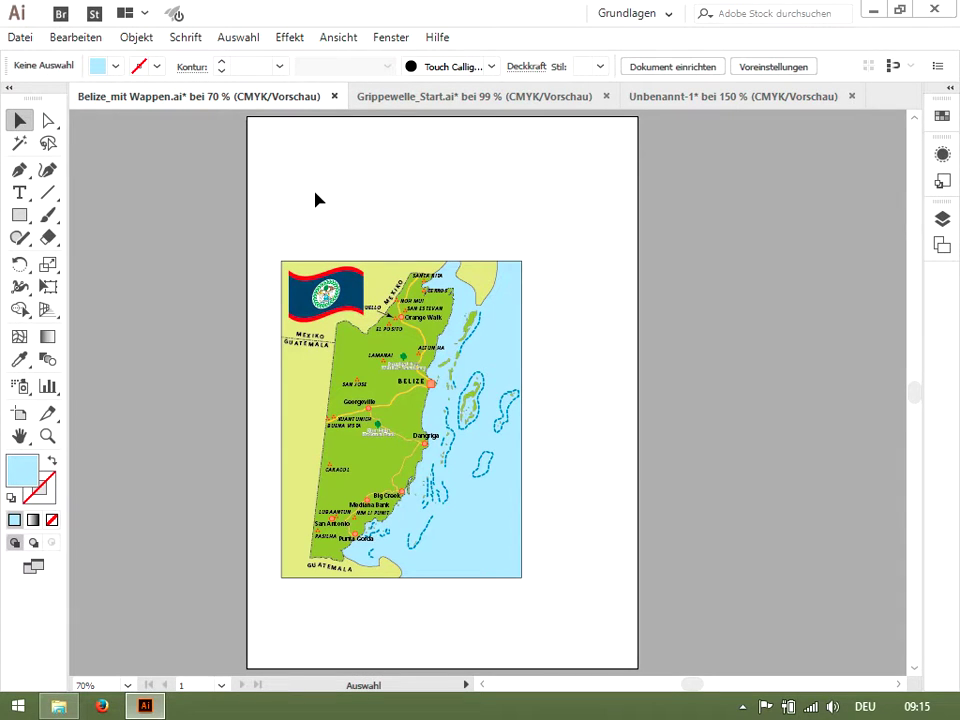
Step: Open the Voreinstellungen preferences and close them without changing anything
{"action": "key", "text": "ctrl+k"}
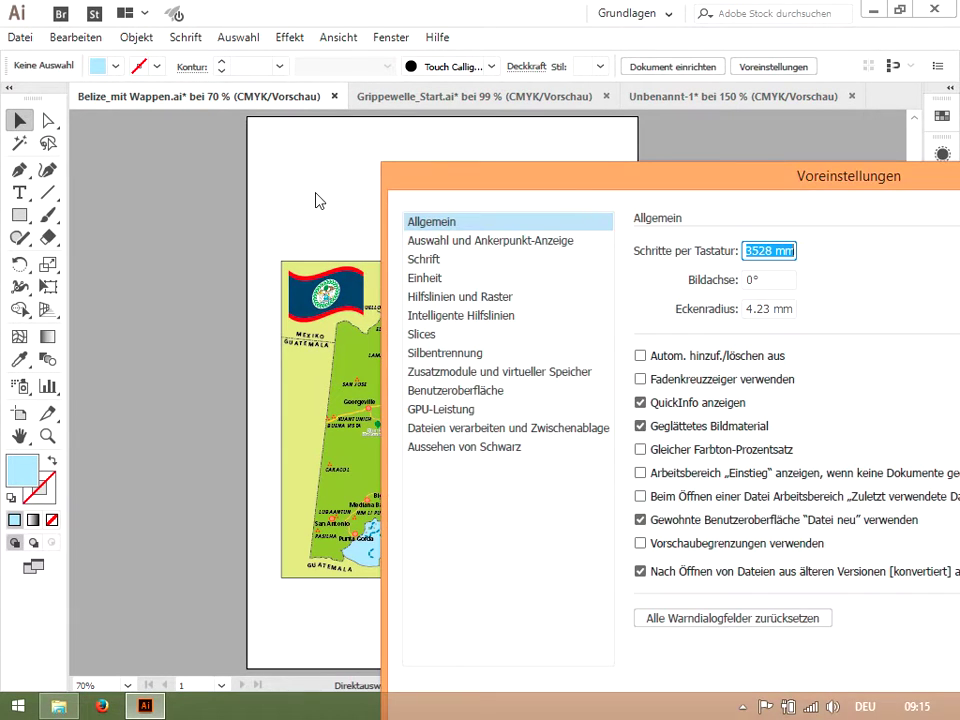
{"action": "left_click_drag", "start_coordinate": [510, 180], "coordinate": [184, 107]}
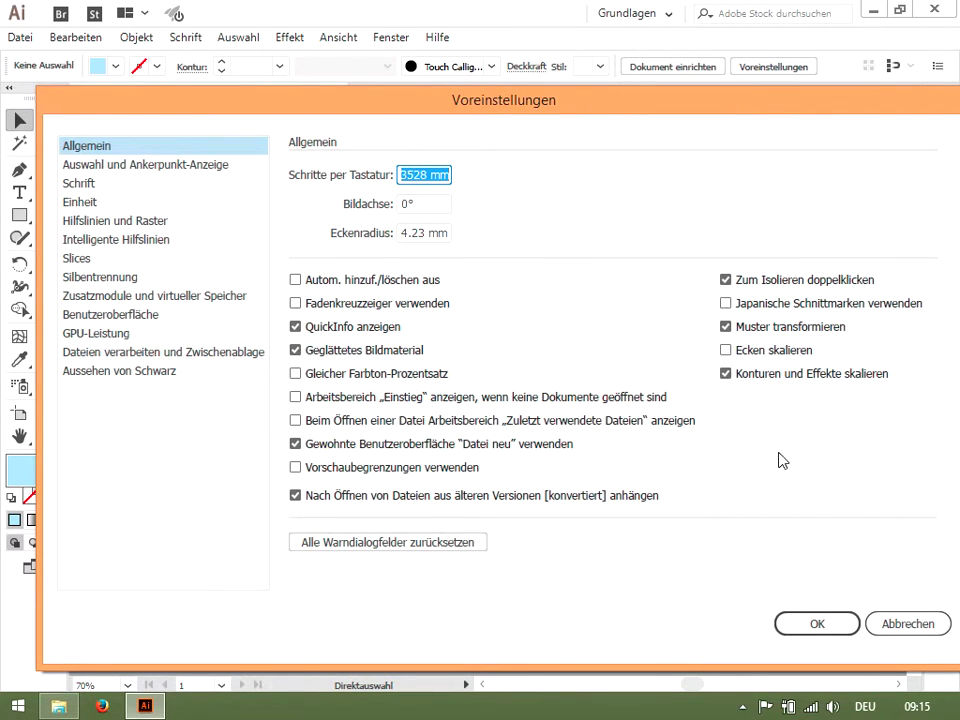
{"action": "left_click", "coordinate": [912, 626]}
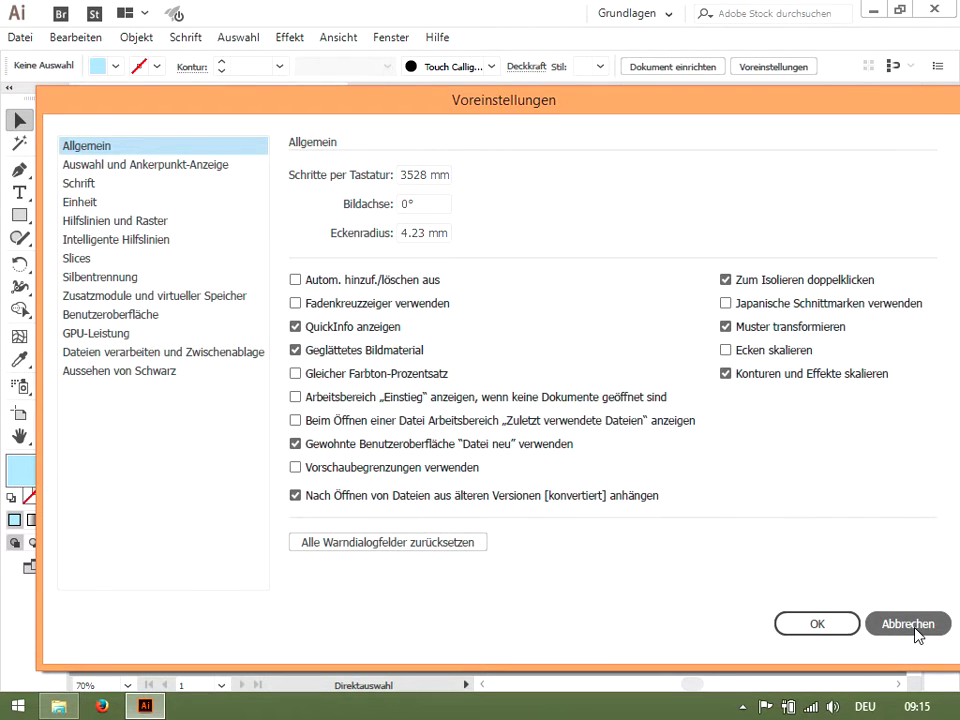
{"action": "left_click", "coordinate": [912, 626]}
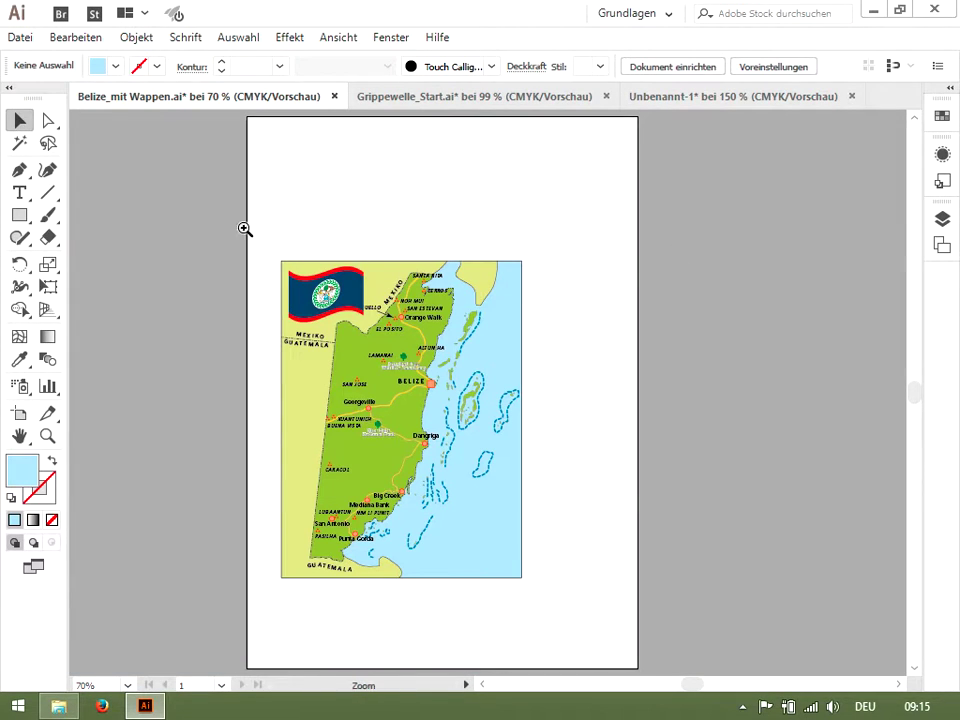
Step: Give the flag a drop shadow with 50% opacity and horizontal and vertical offsets of 1
{"action": "left_click_drag", "start_coordinate": [251, 229], "coordinate": [372, 327]}
{"action": "left_click_drag", "start_coordinate": [443, 341], "coordinate": [396, 311]}
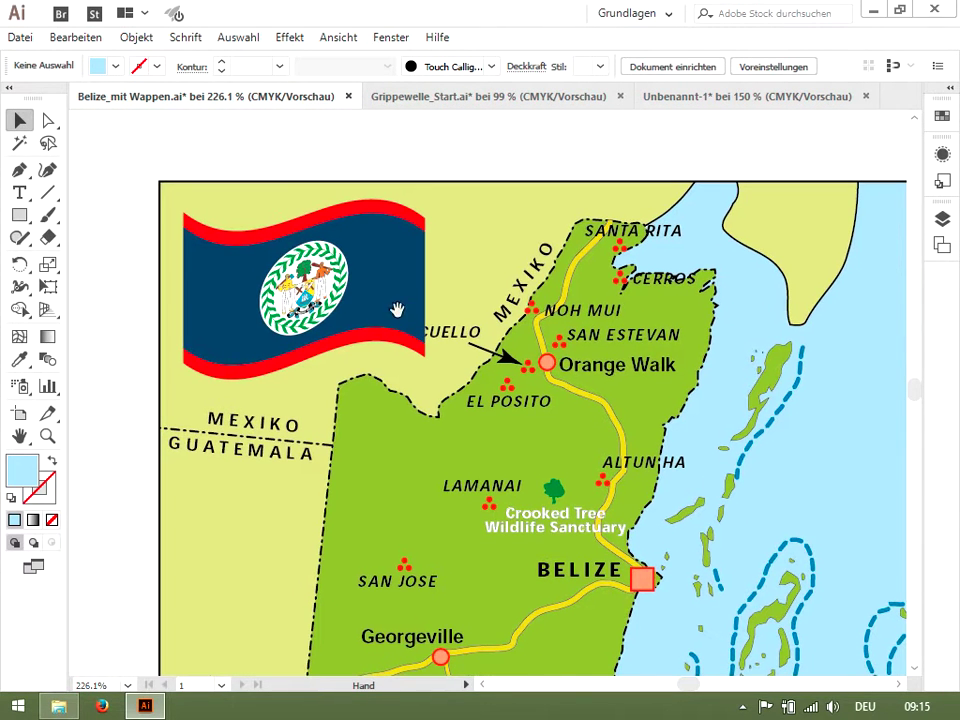
{"action": "left_click", "coordinate": [316, 270]}
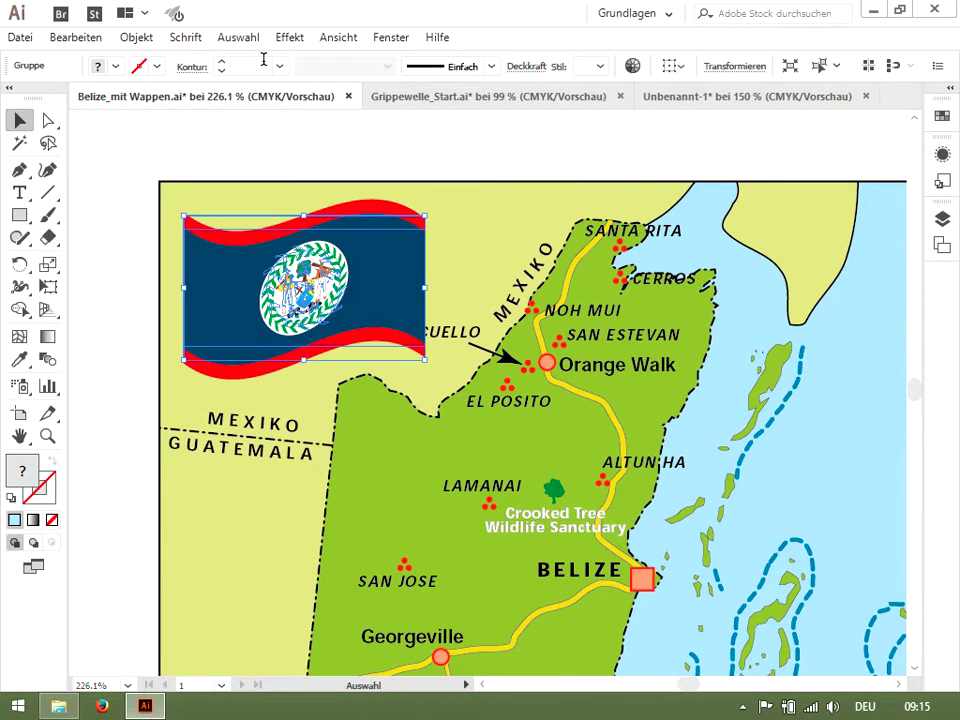
{"action": "left_click", "coordinate": [290, 37]}
{"action": "mouse_move", "coordinate": [349, 238]}
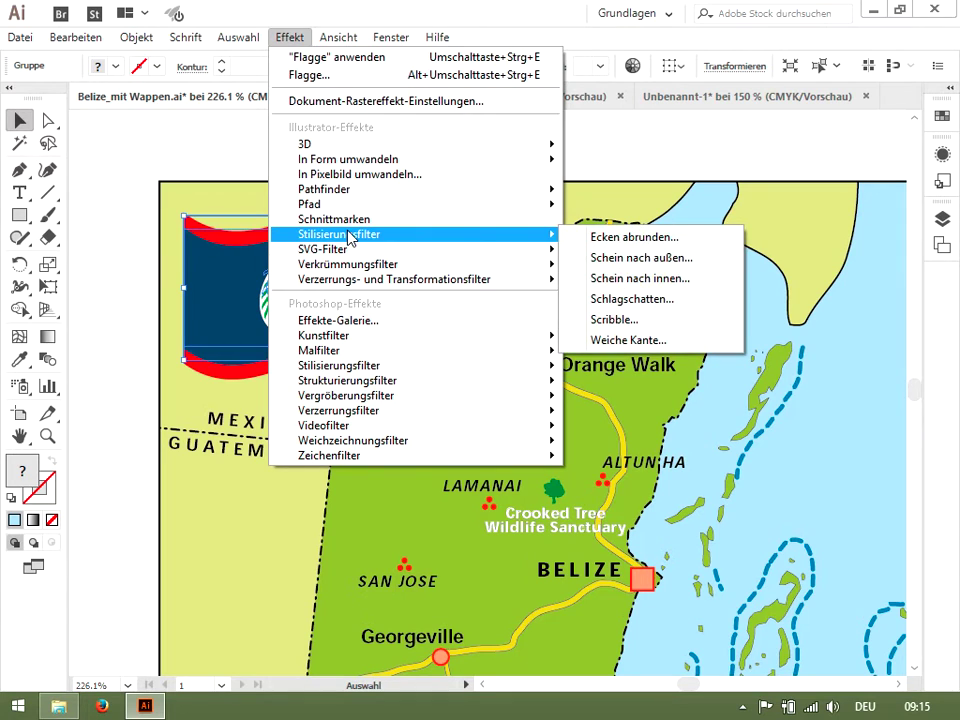
{"action": "left_click", "coordinate": [630, 300]}
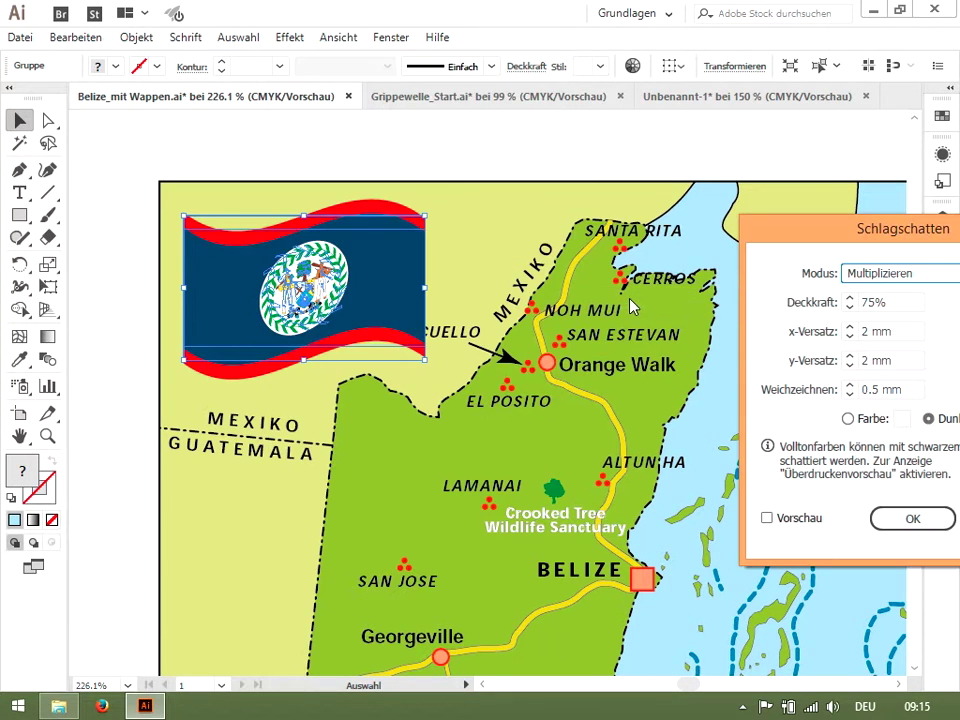
{"action": "left_click_drag", "start_coordinate": [812, 222], "coordinate": [563, 211]}
{"action": "left_click", "coordinate": [634, 281]}
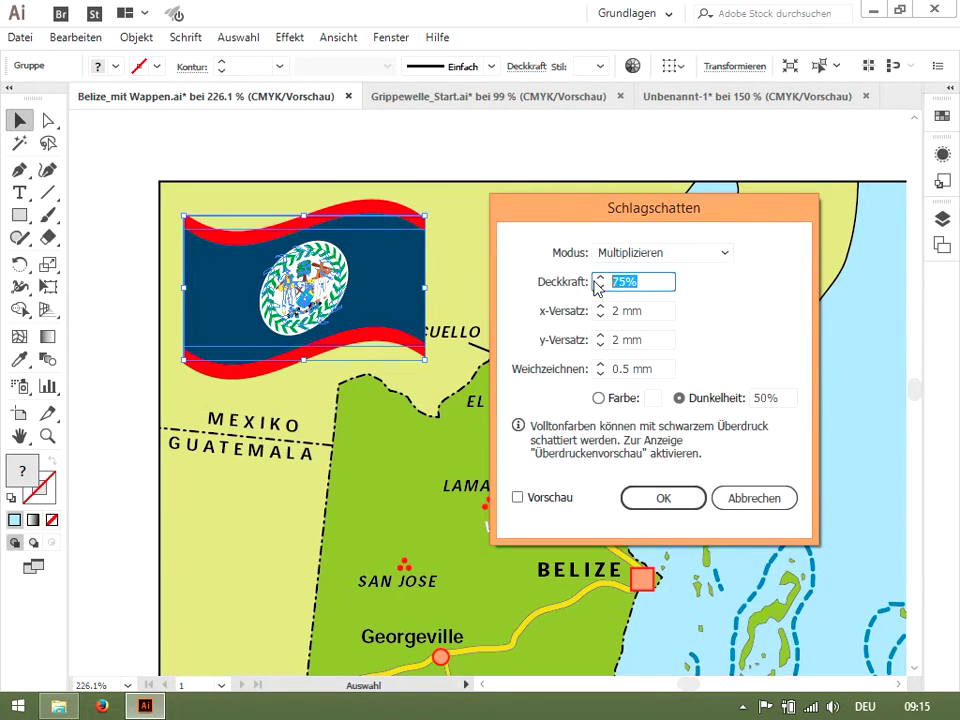
{"action": "type", "text": "50"}
{"action": "key", "text": "Tab"}
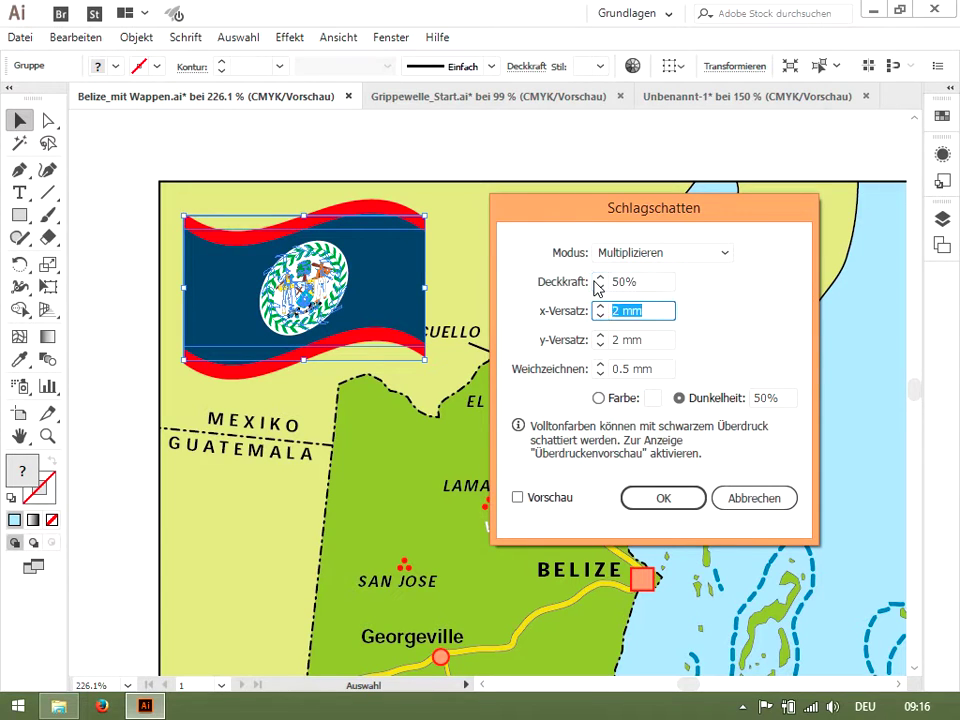
{"action": "type", "text": "1"}
{"action": "key", "text": "Tab"}
{"action": "type", "text": "1"}
{"action": "key", "text": "Return"}
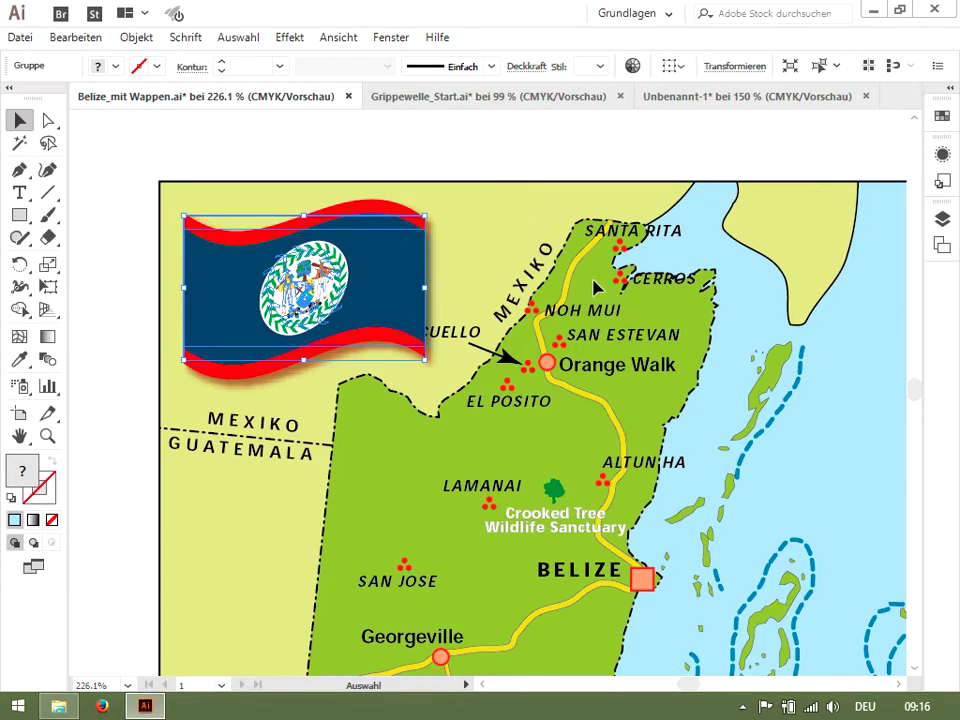
{"action": "left_click", "coordinate": [461, 152]}
Step: Move the flag to the map's bottom-right corner, then switch to the Grippewelle_Start.ai document
{"action": "key", "text": "ctrl+0"}
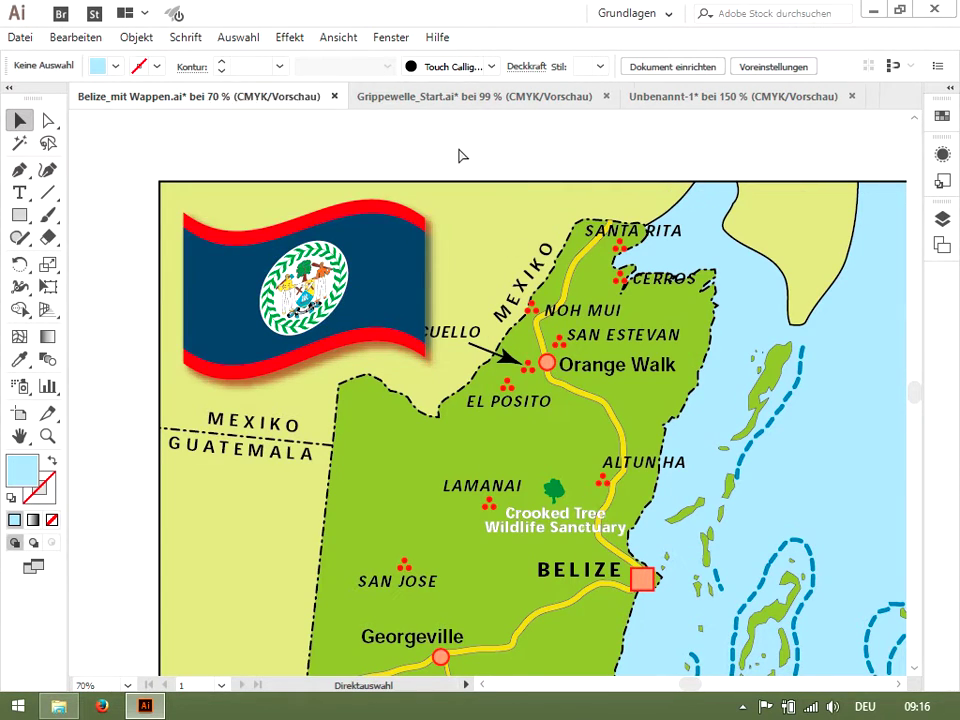
{"action": "left_click_drag", "start_coordinate": [397, 298], "coordinate": [393, 298]}
{"action": "left_click", "coordinate": [395, 215]}
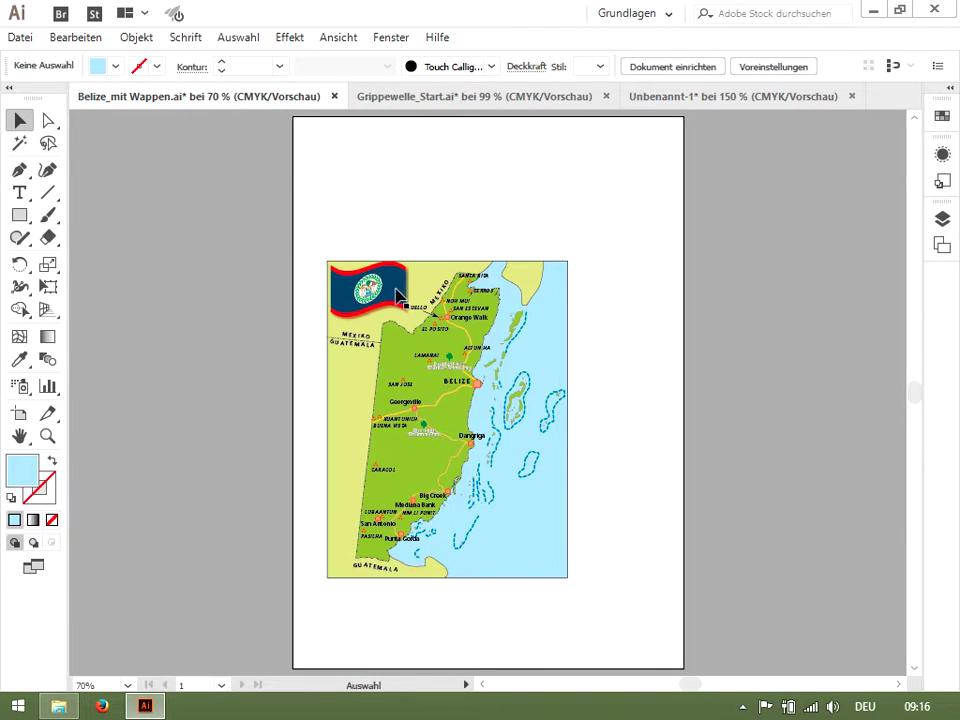
{"action": "left_click_drag", "start_coordinate": [400, 292], "coordinate": [553, 552]}
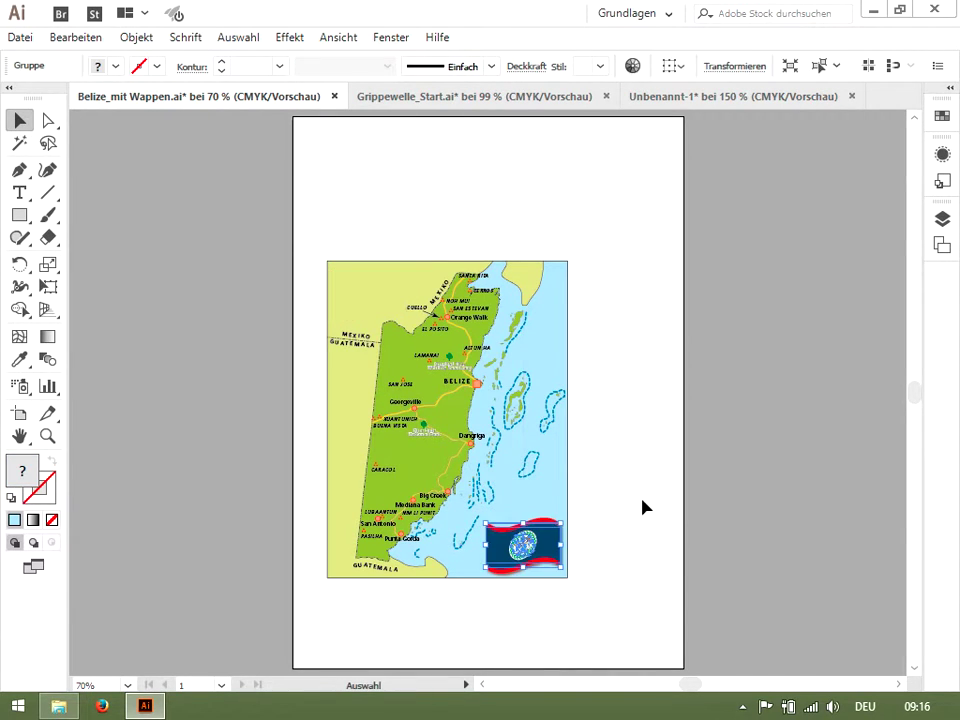
{"action": "left_click", "coordinate": [645, 506]}
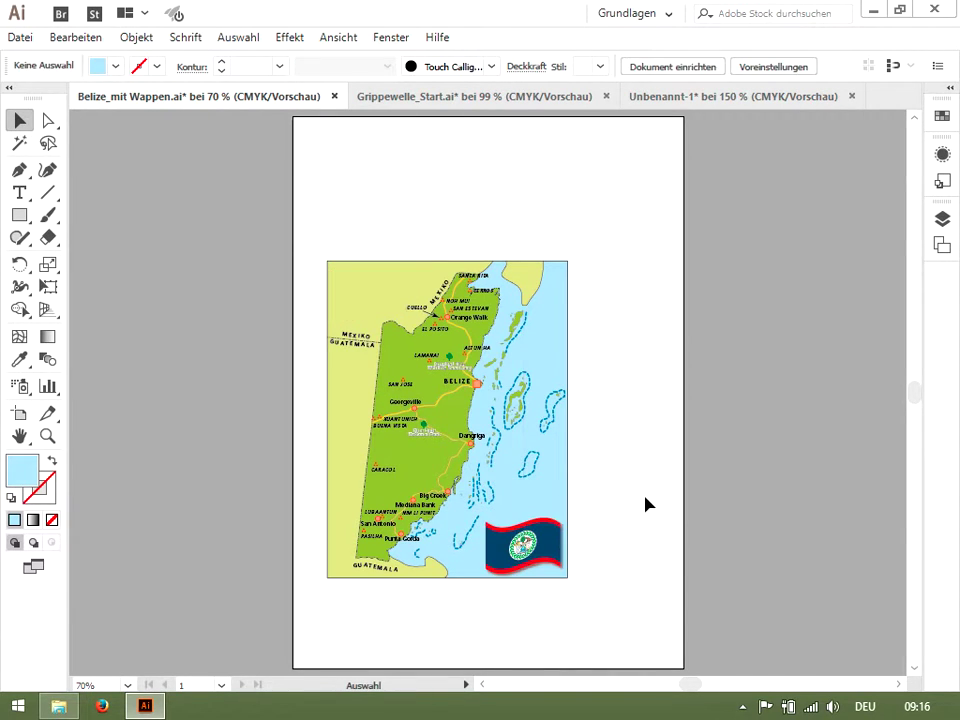
{"action": "left_click", "coordinate": [512, 100]}
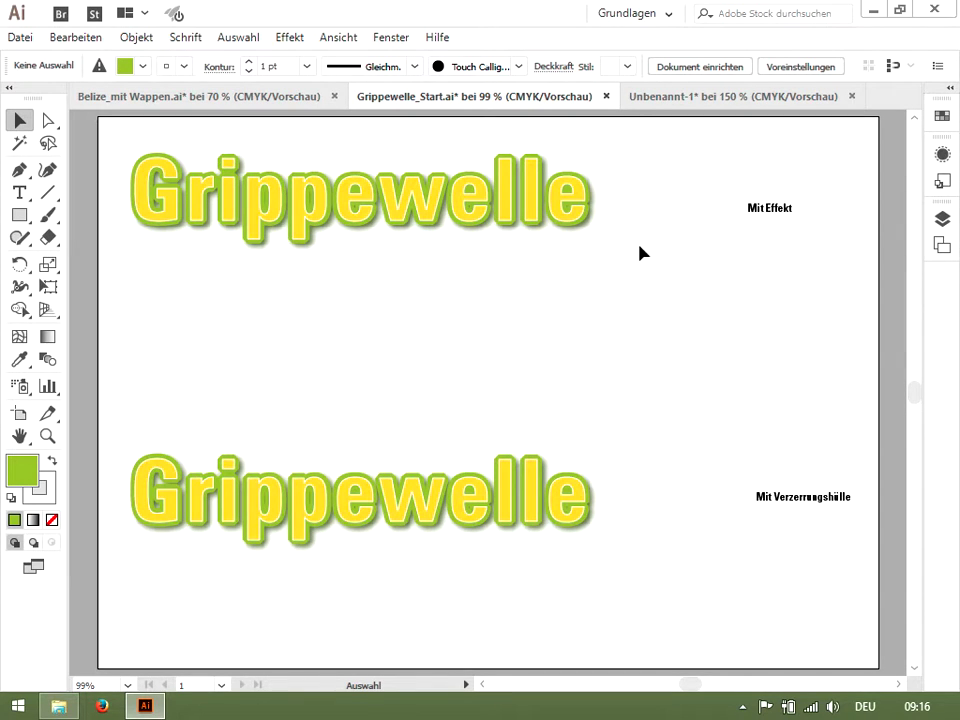
Step: Bend the upper 'Grippewelle' title with the Flagge effect: Biegung 70%, horizontal distortion 0%
{"action": "left_click_drag", "start_coordinate": [581, 217], "coordinate": [589, 233]}
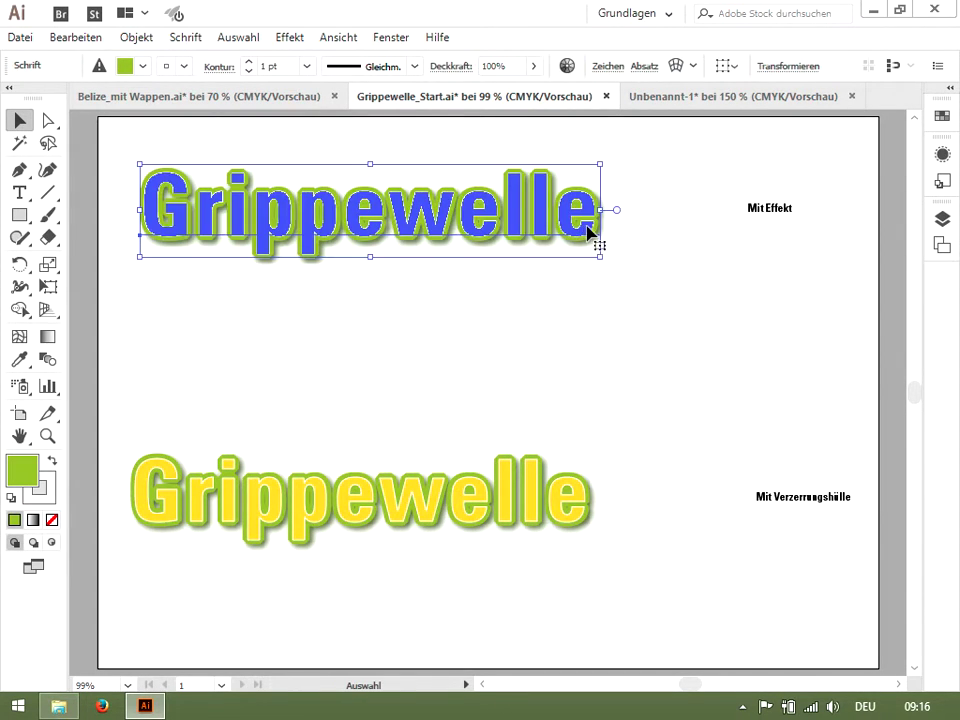
{"action": "left_click", "coordinate": [297, 42]}
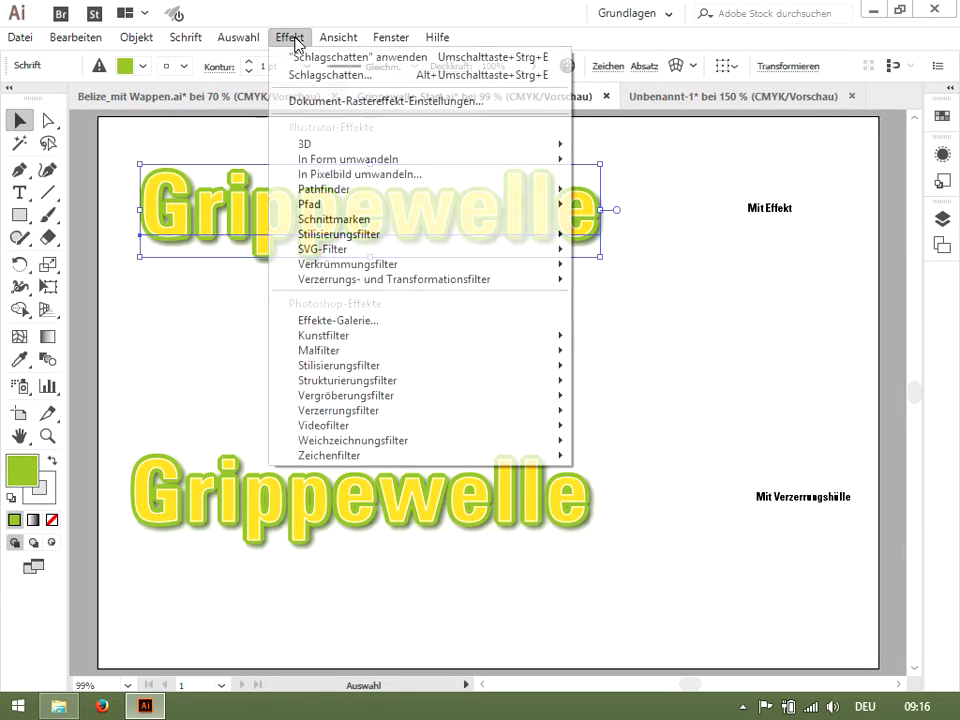
{"action": "mouse_move", "coordinate": [366, 271]}
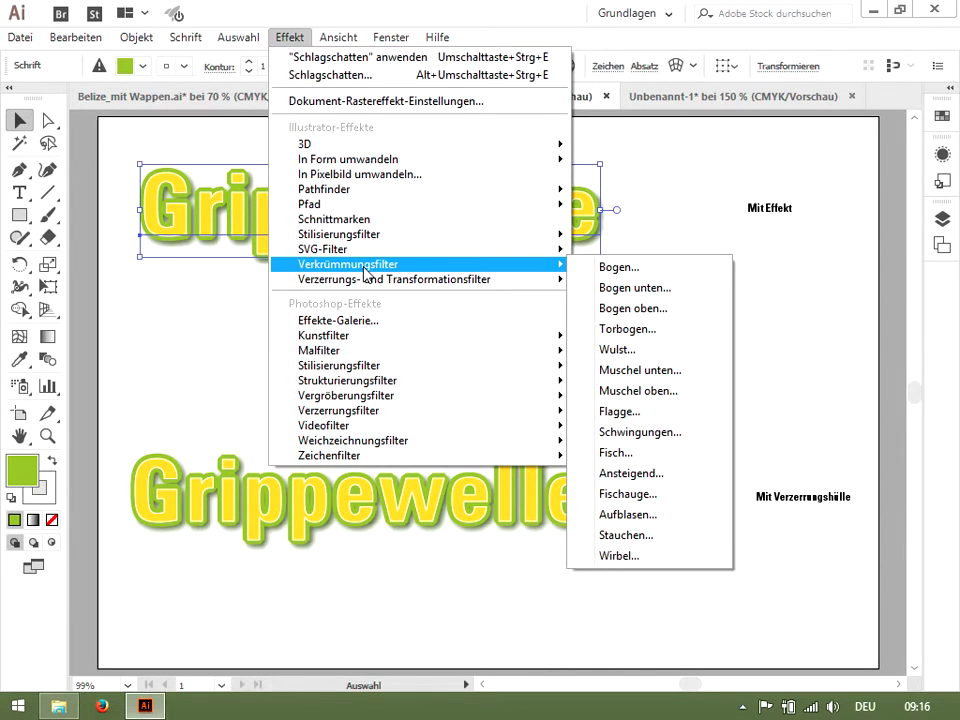
{"action": "left_click", "coordinate": [678, 412]}
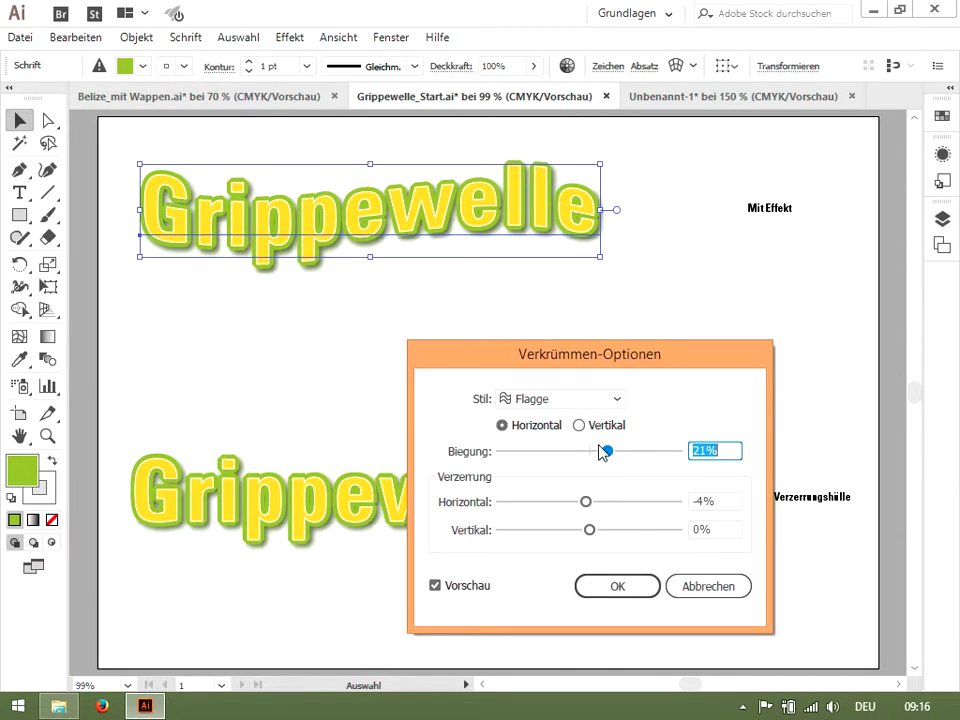
{"action": "left_click_drag", "start_coordinate": [607, 451], "coordinate": [648, 455]}
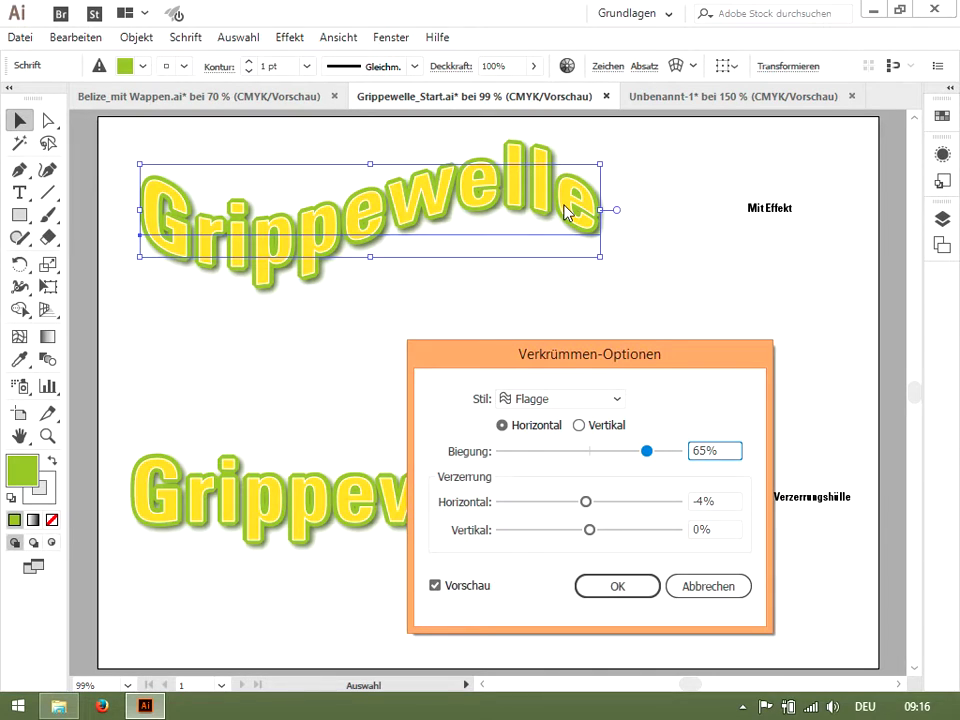
{"action": "left_click", "coordinate": [692, 500]}
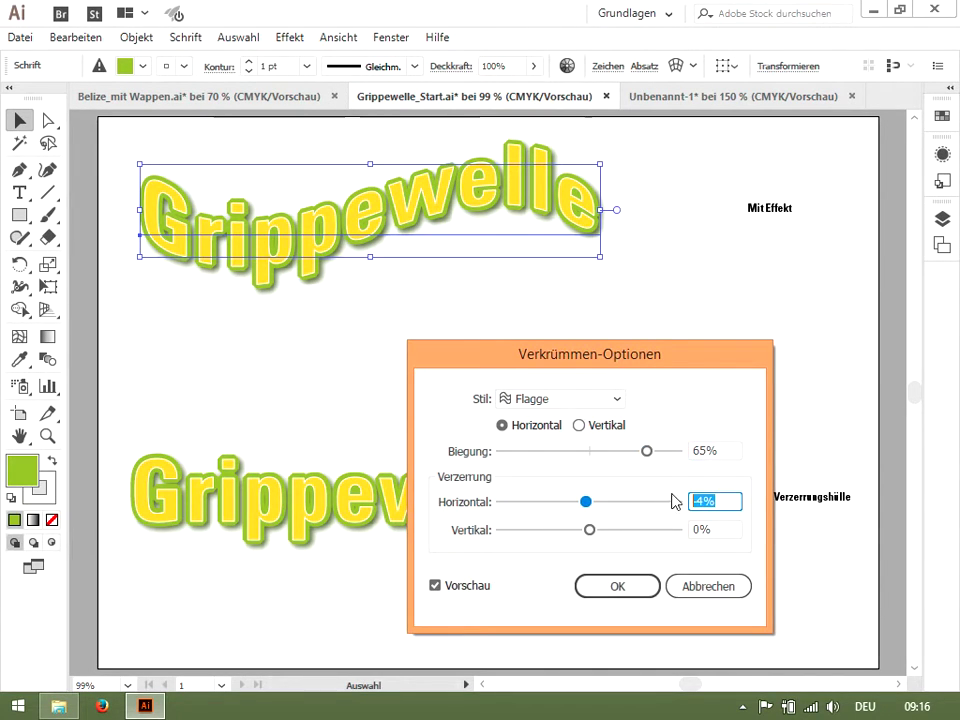
{"action": "type", "text": "0"}
{"action": "left_click", "coordinate": [730, 450]}
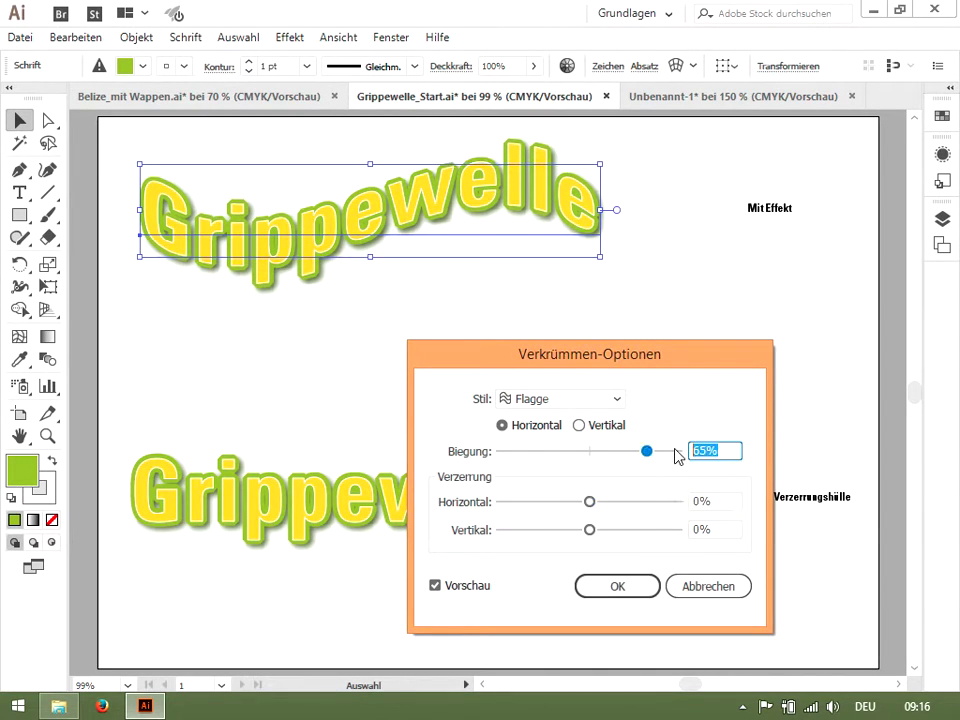
{"action": "type", "text": "70"}
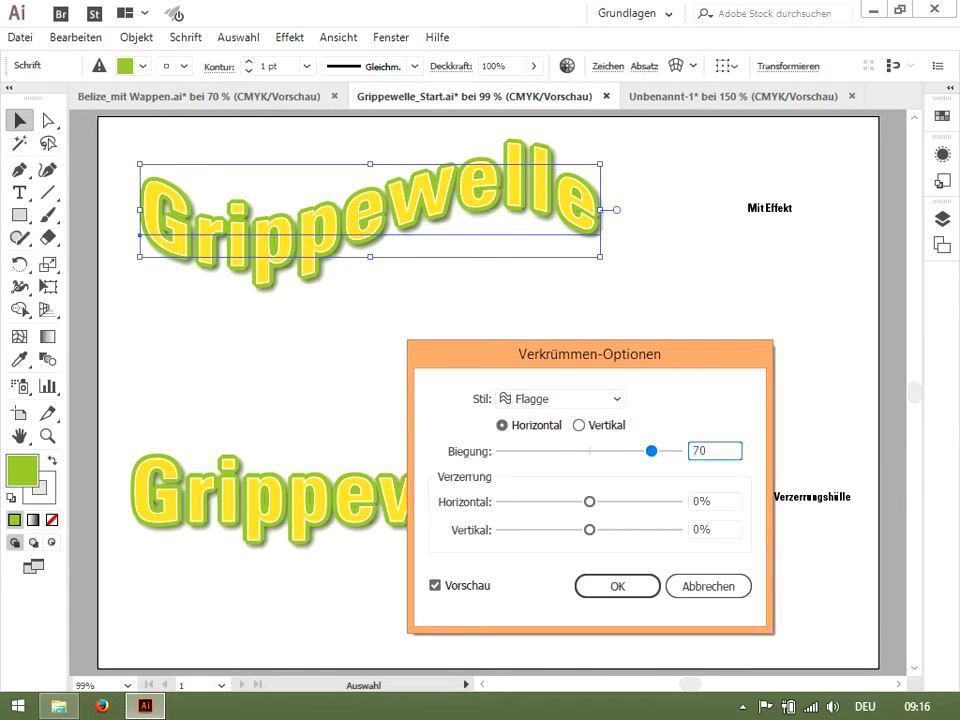
{"action": "key", "text": "Return"}
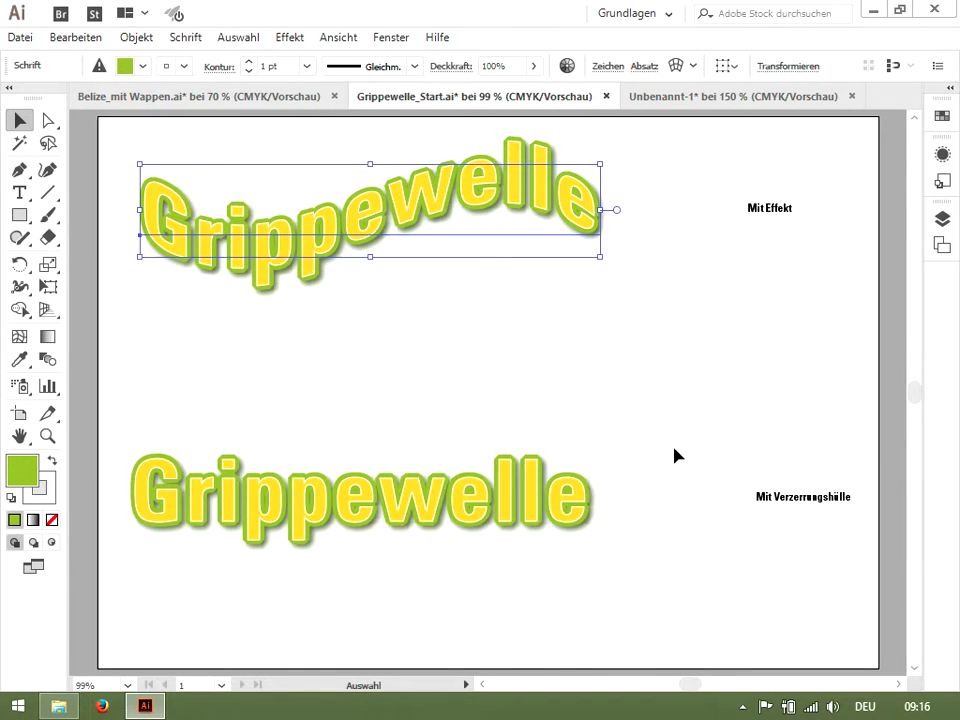
{"action": "left_click", "coordinate": [540, 500]}
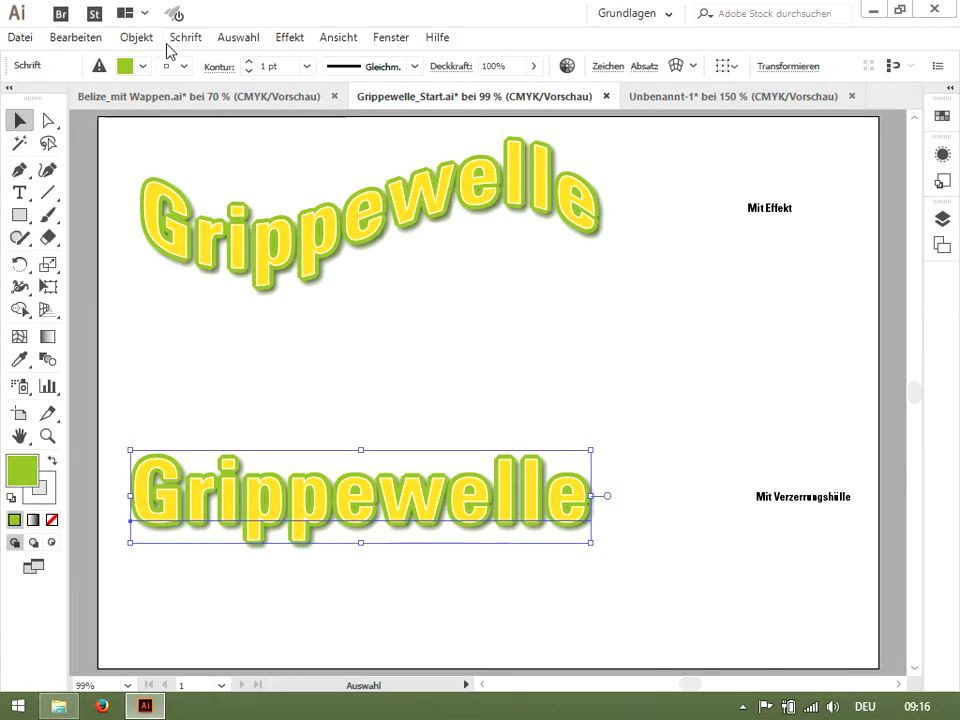
Step: Wrap the lower 'Grippewelle' title in a Flagge-style warp envelope with 70% bend
{"action": "left_click", "coordinate": [136, 37]}
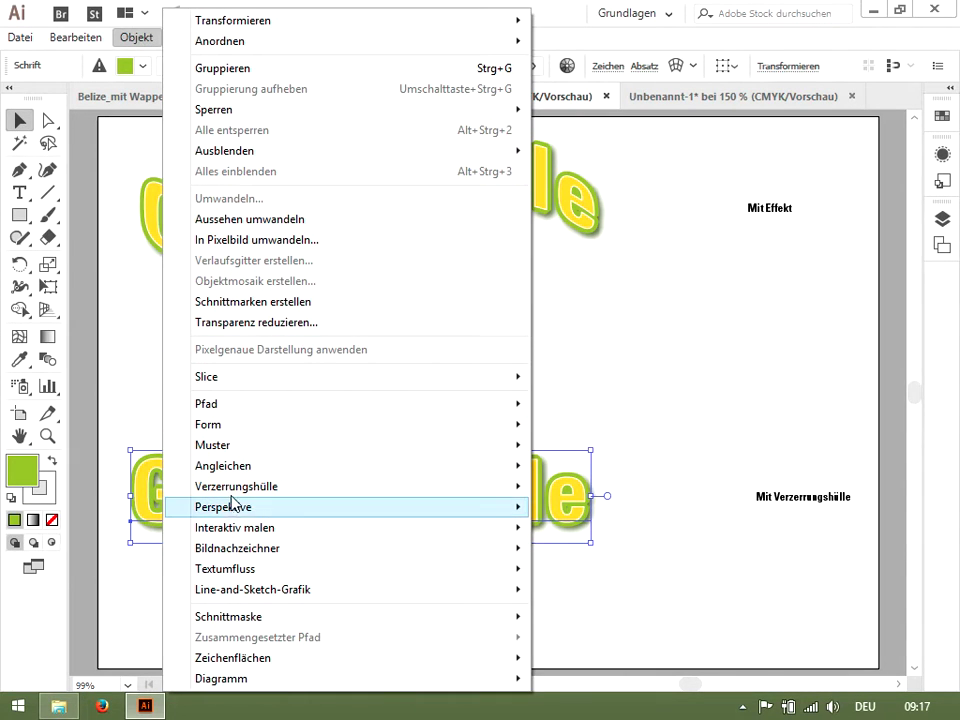
{"action": "mouse_move", "coordinate": [300, 486]}
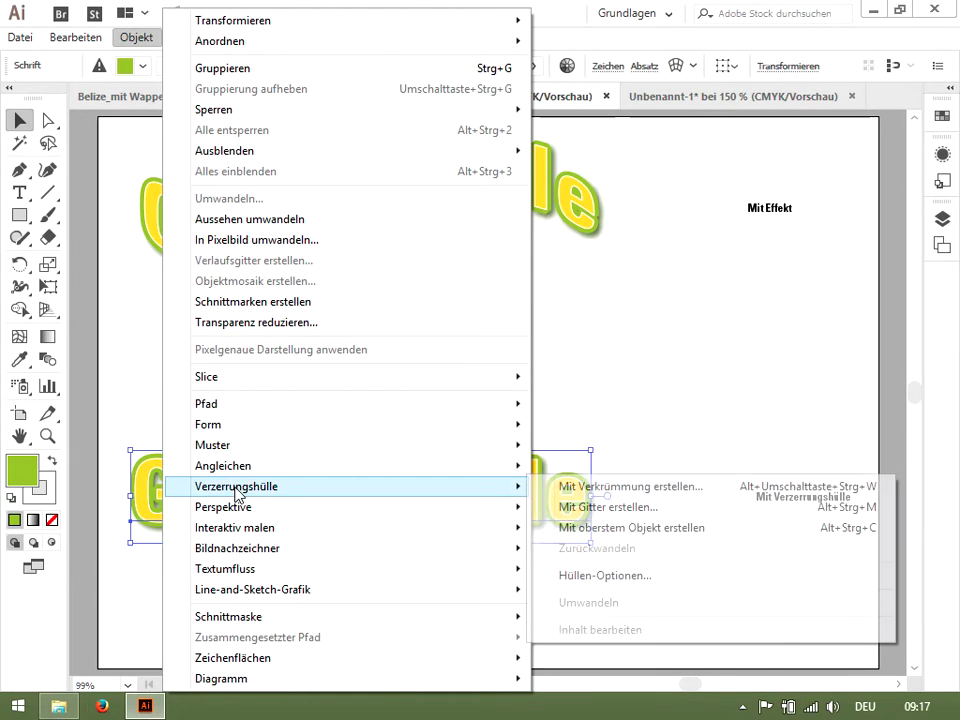
{"action": "left_click", "coordinate": [590, 490]}
{"action": "left_click_drag", "start_coordinate": [593, 358], "coordinate": [716, 215]}
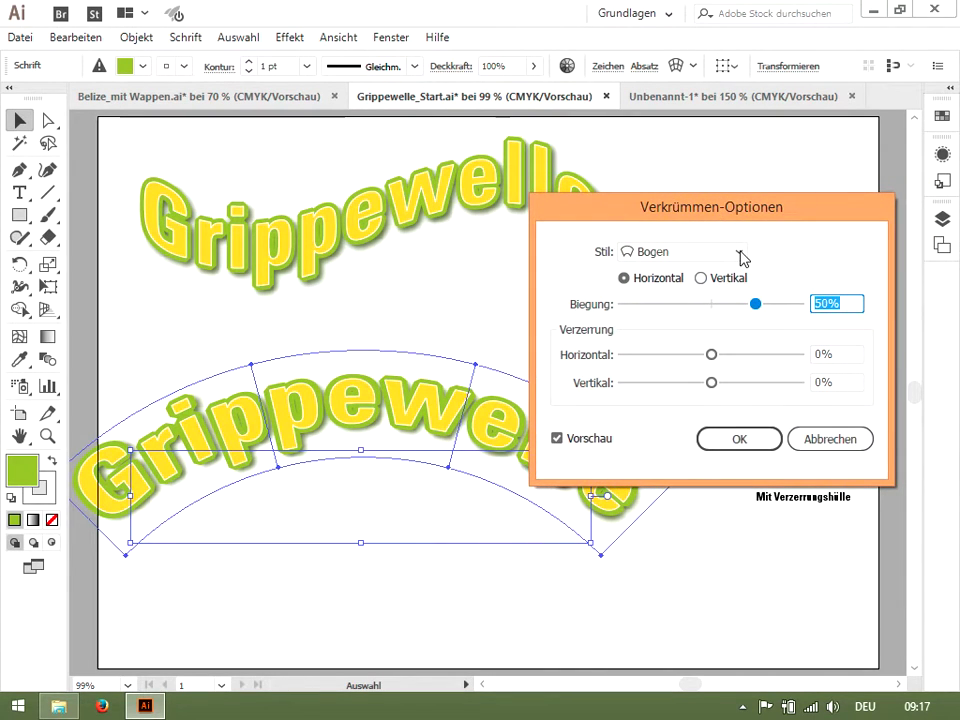
{"action": "left_click", "coordinate": [741, 256]}
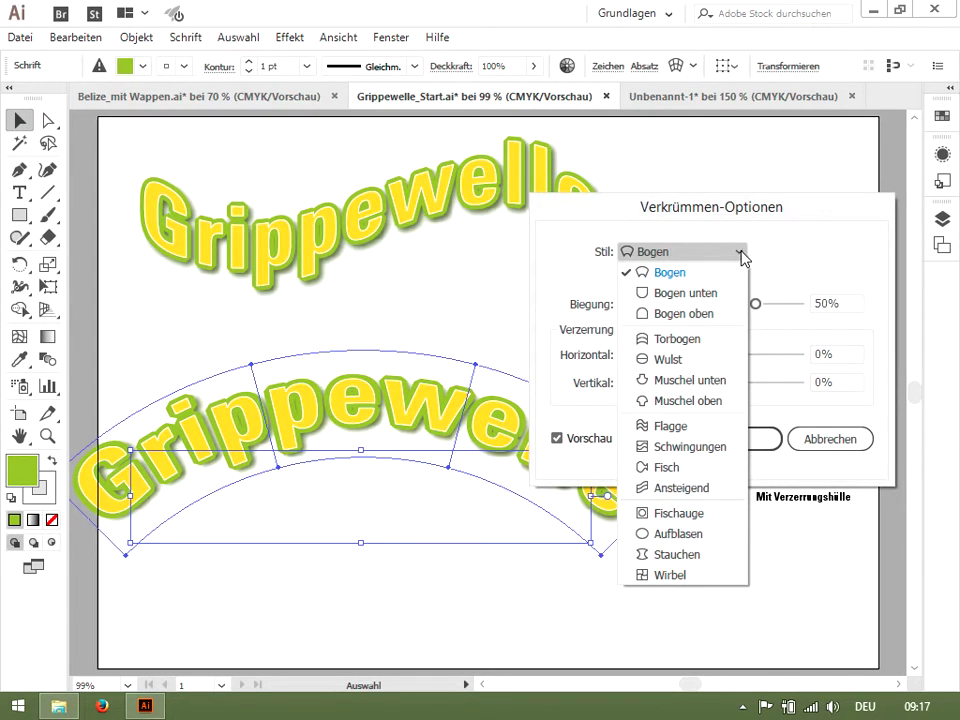
{"action": "left_click", "coordinate": [688, 446]}
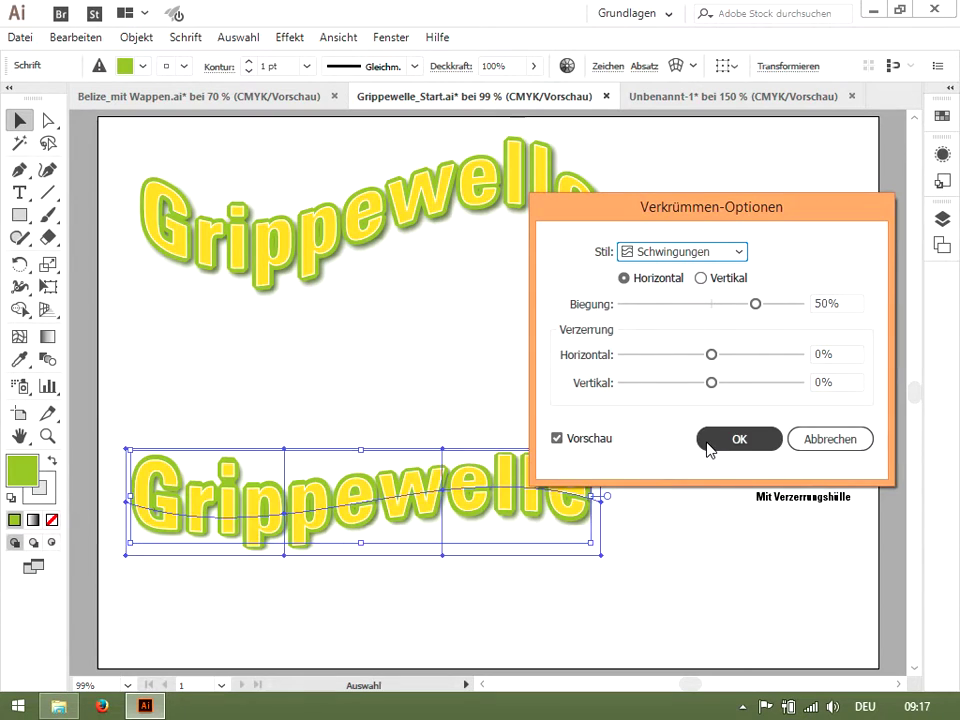
{"action": "left_click", "coordinate": [724, 256]}
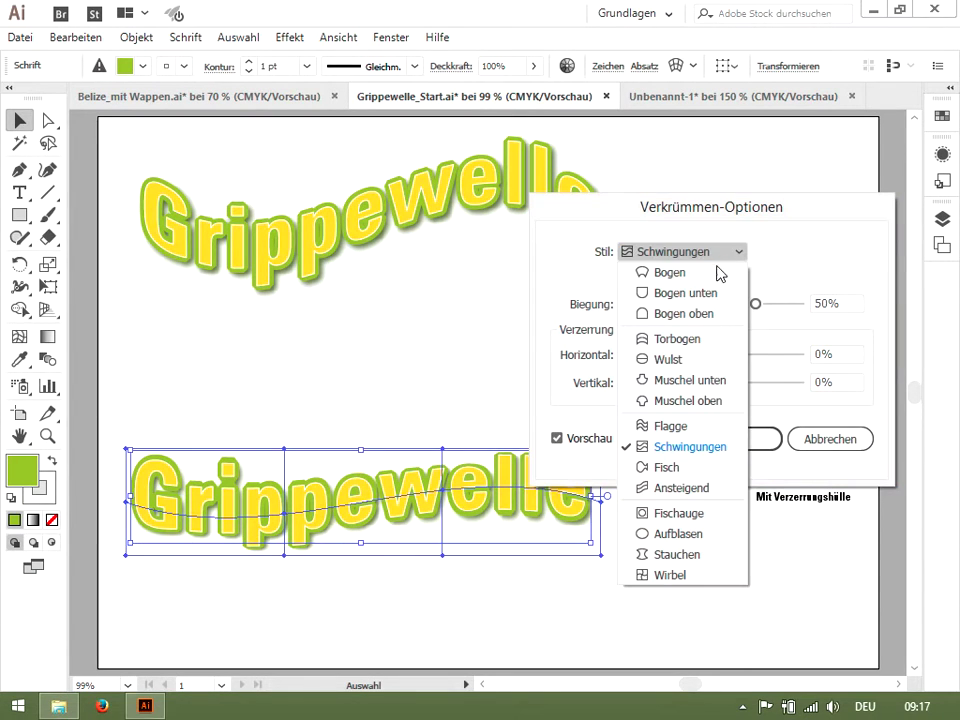
{"action": "left_click", "coordinate": [701, 427]}
{"action": "left_click", "coordinate": [846, 302]}
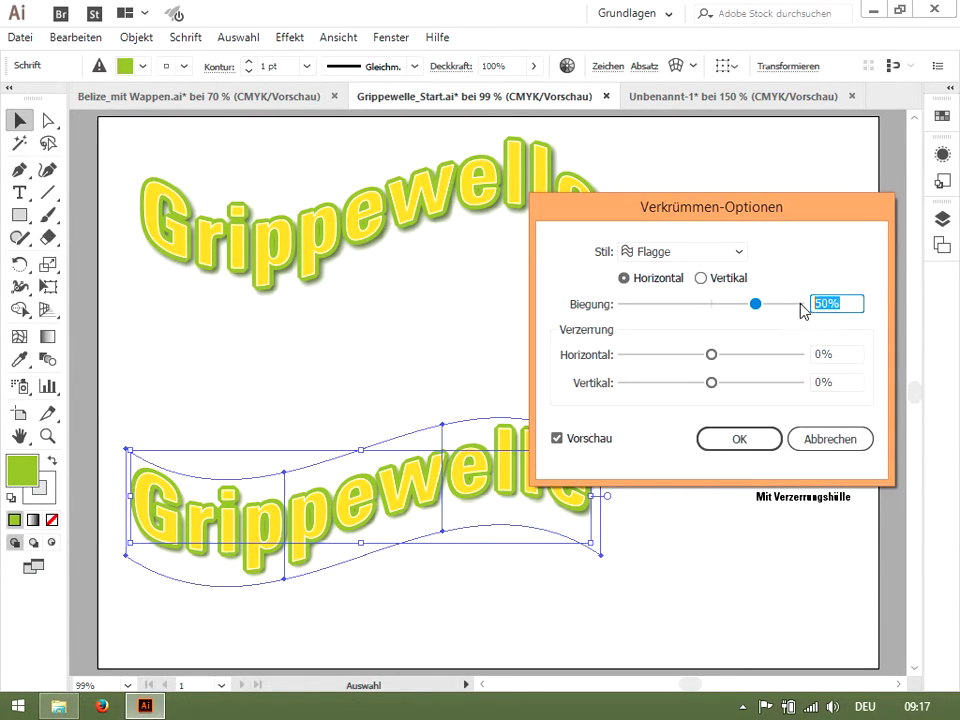
{"action": "type", "text": "70"}
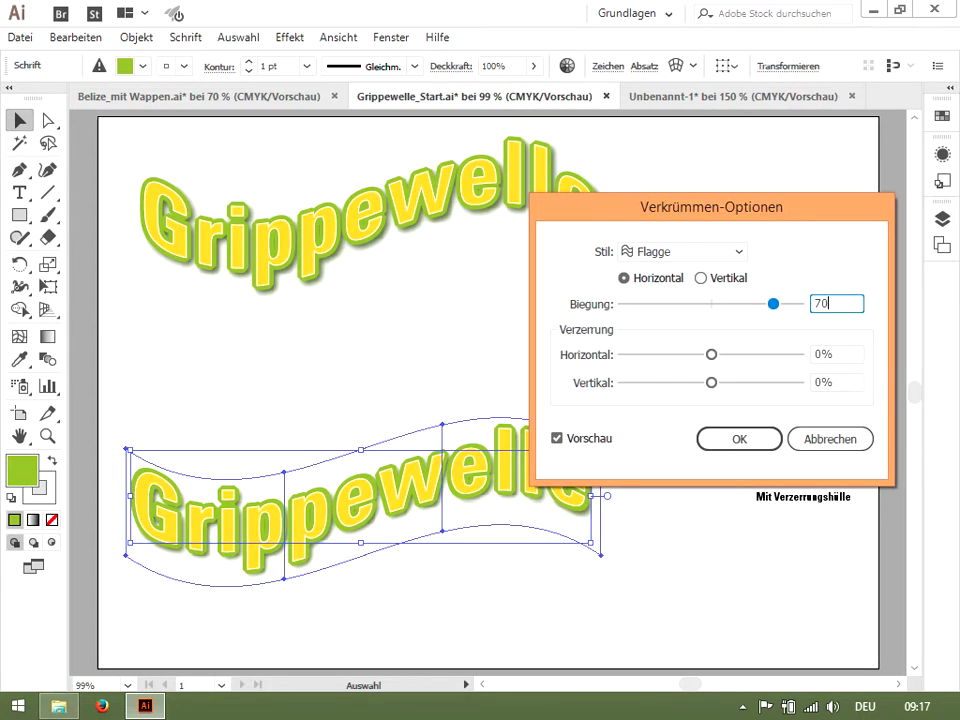
{"action": "key", "text": "Return"}
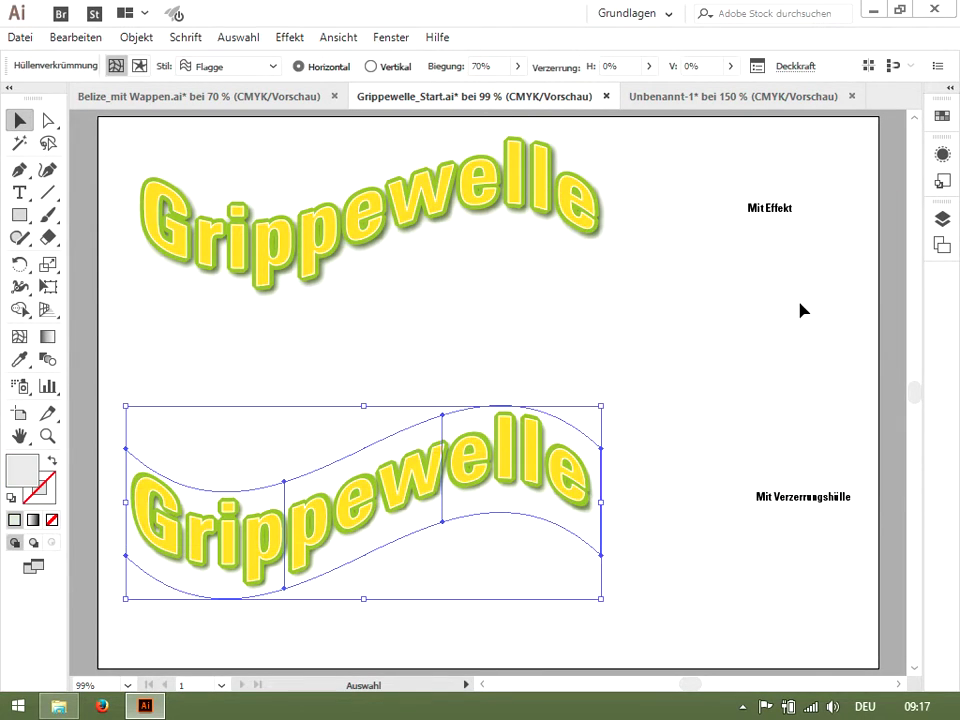
{"action": "left_click", "coordinate": [670, 175]}
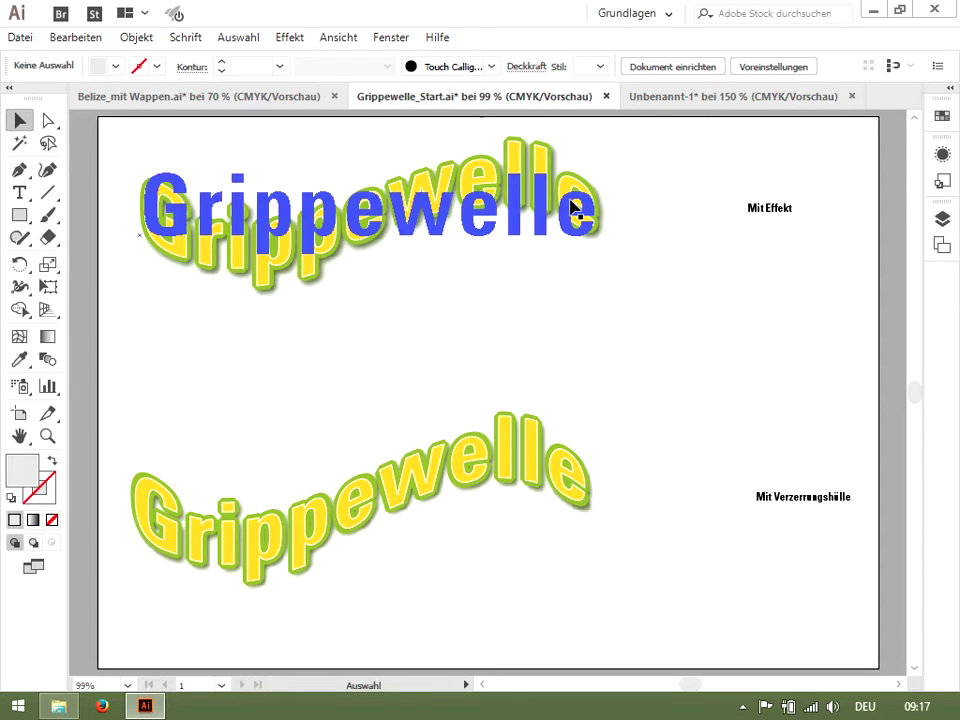
{"action": "left_click", "coordinate": [588, 210]}
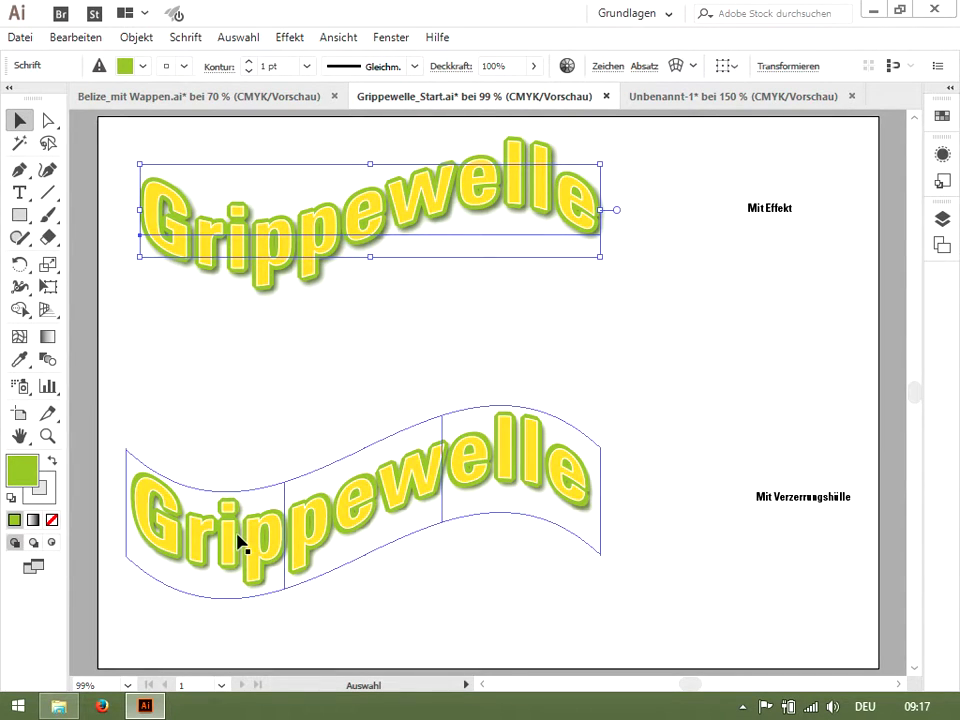
{"action": "left_click", "coordinate": [675, 347]}
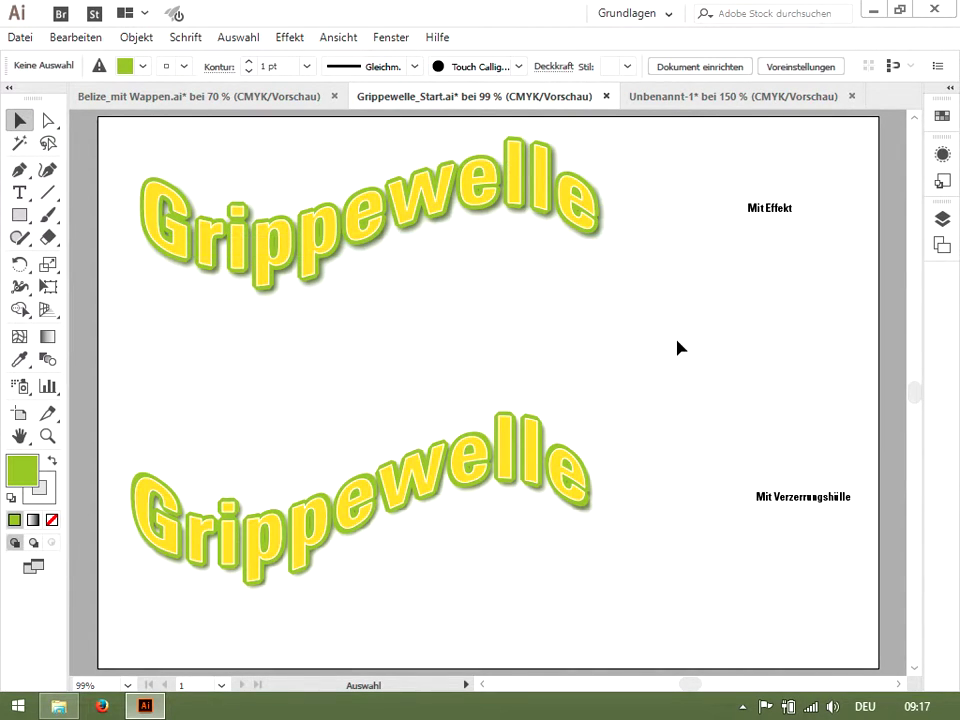
{"action": "left_click", "coordinate": [330, 37]}
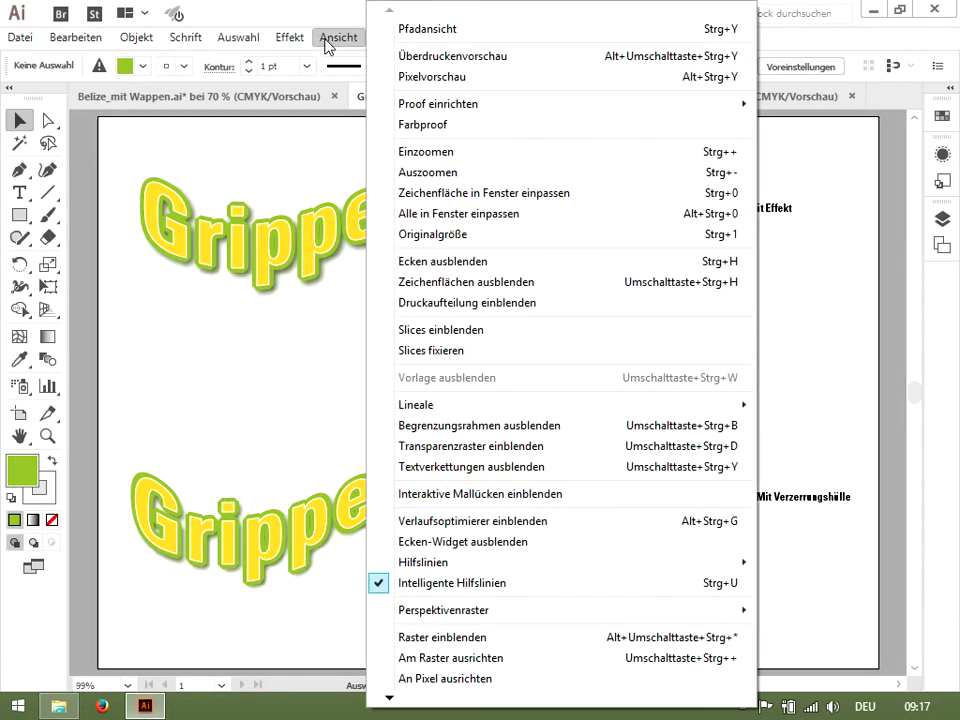
Step: Inspect the outline view, return to the colour preview, and select the lower Grippewelle envelope
{"action": "left_click", "coordinate": [409, 34]}
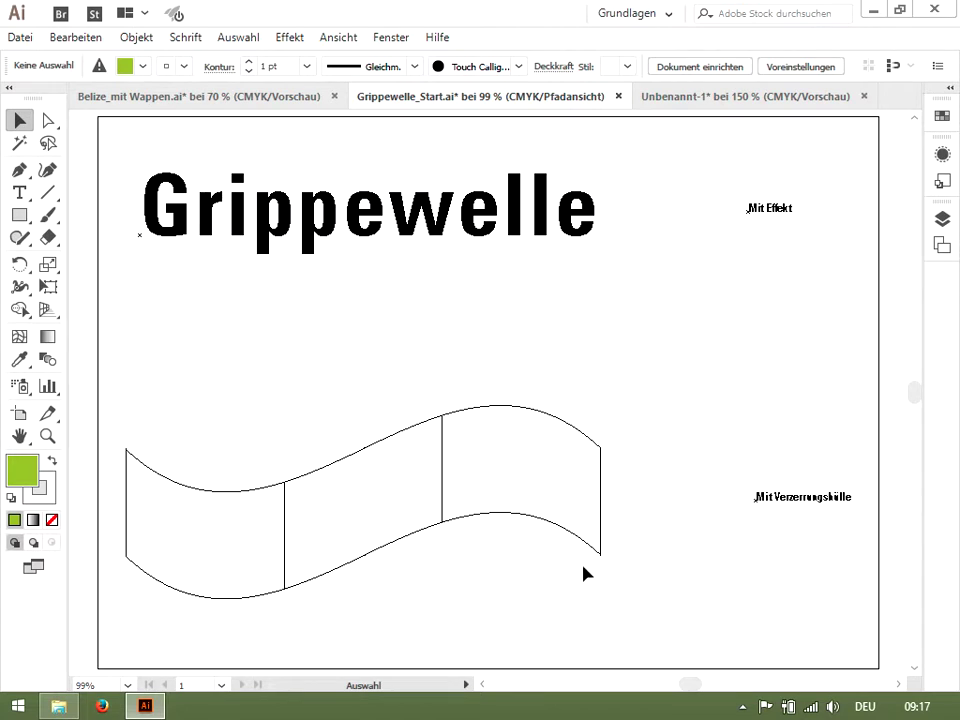
{"action": "key", "text": "a"}
{"action": "key", "text": "ctrl+y"}
{"action": "left_click", "coordinate": [525, 467]}
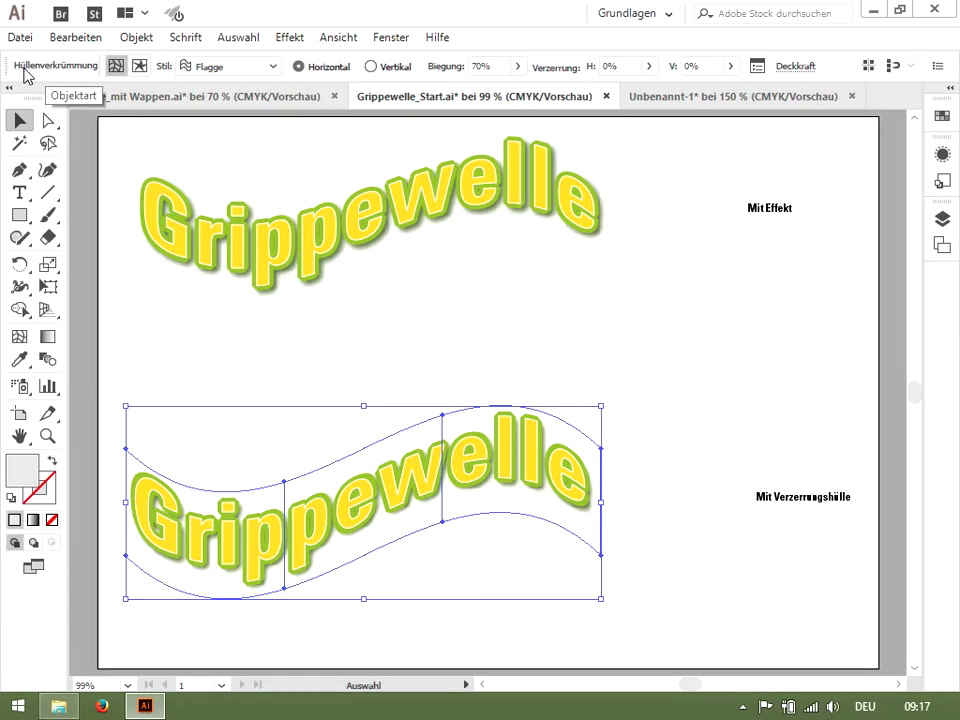
Step: Replace the upper title's word 'Grippewelle' with 'Pollenallergie'
{"action": "left_click", "coordinate": [285, 240]}
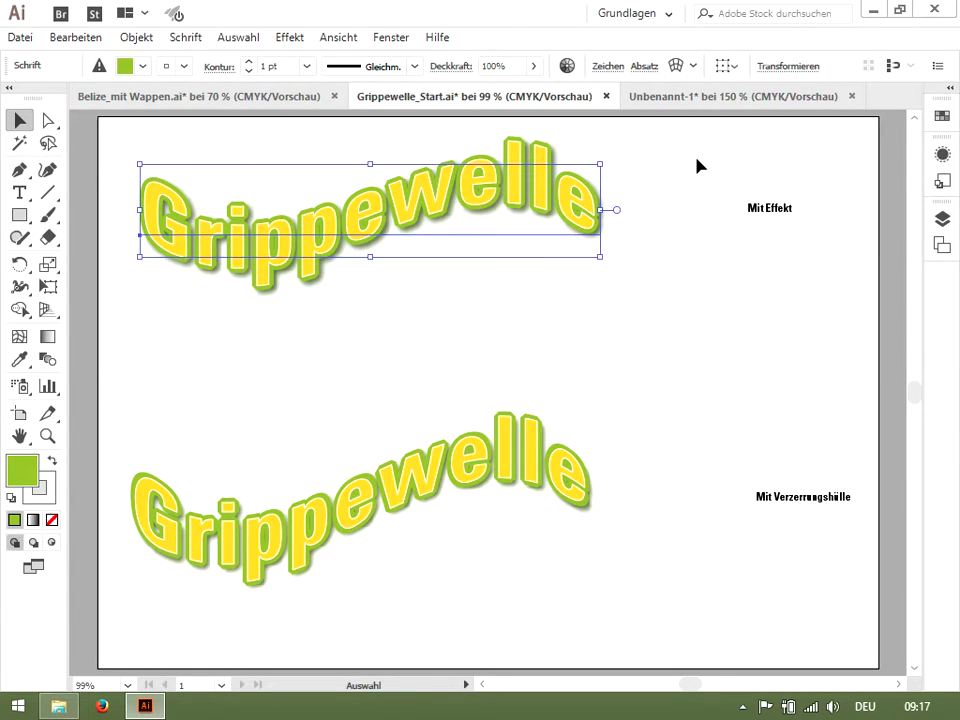
{"action": "double_click", "coordinate": [129, 214]}
{"action": "double_click", "coordinate": [203, 225]}
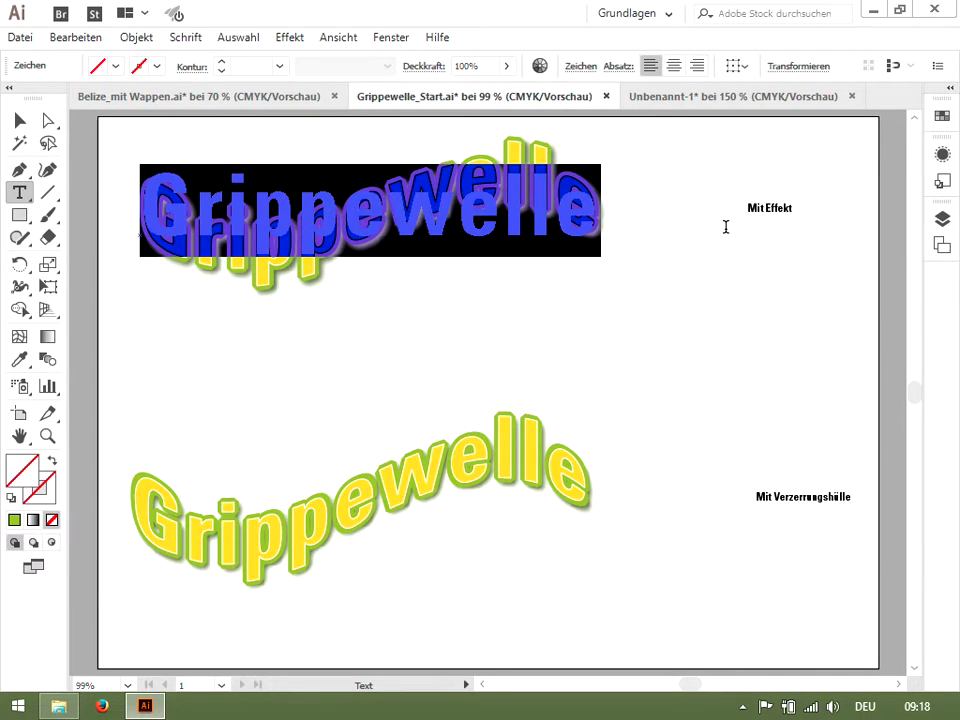
{"action": "type", "text": "P"}
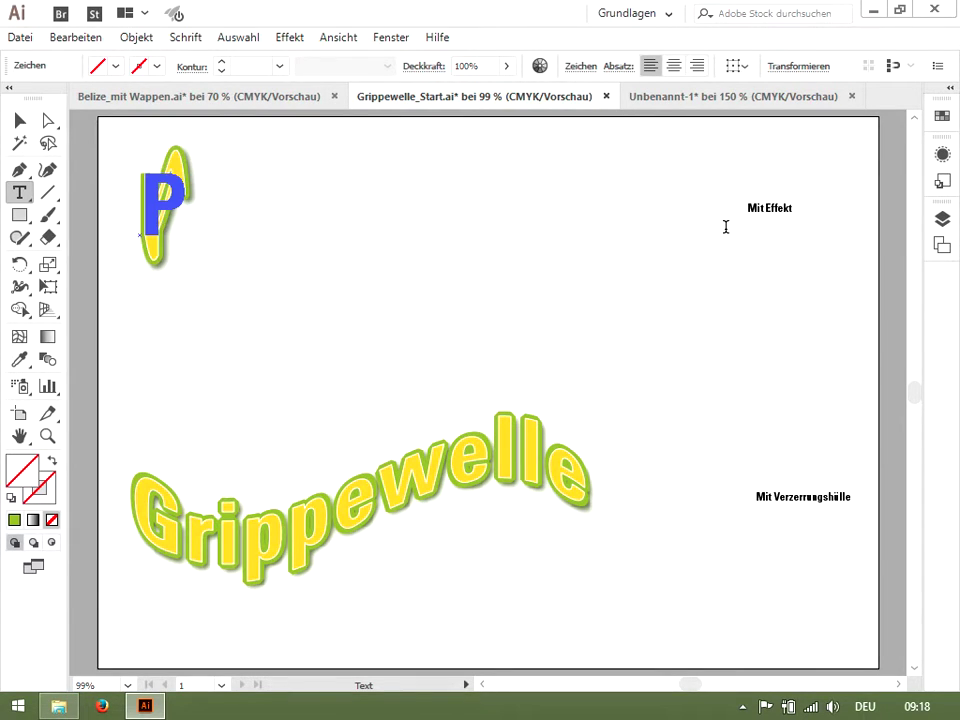
{"action": "type", "text": "ollen"}
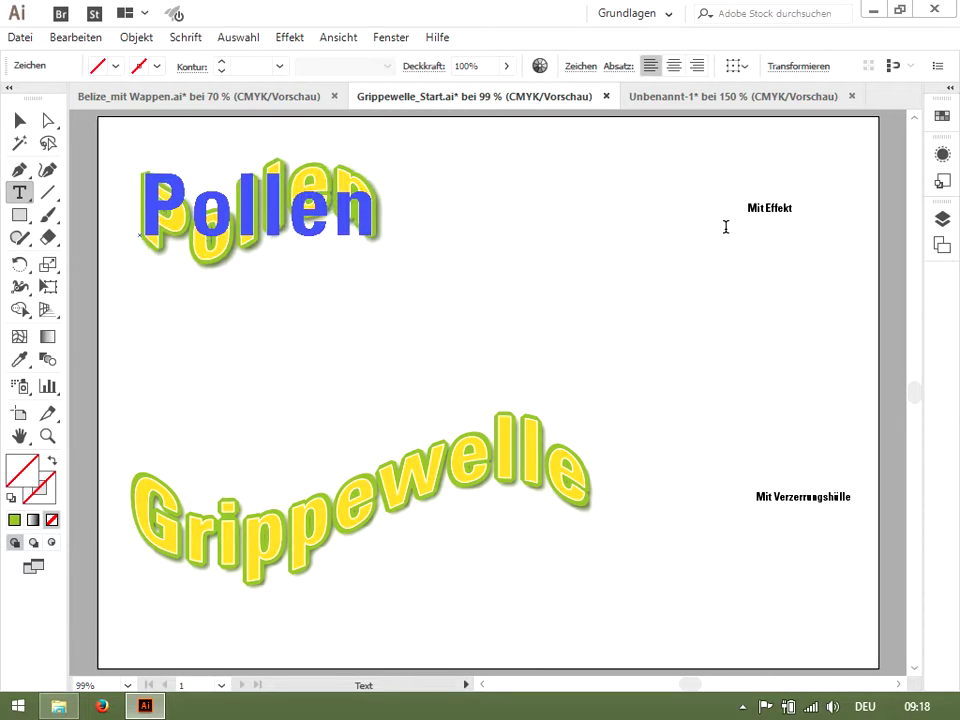
{"action": "type", "text": "allergie"}
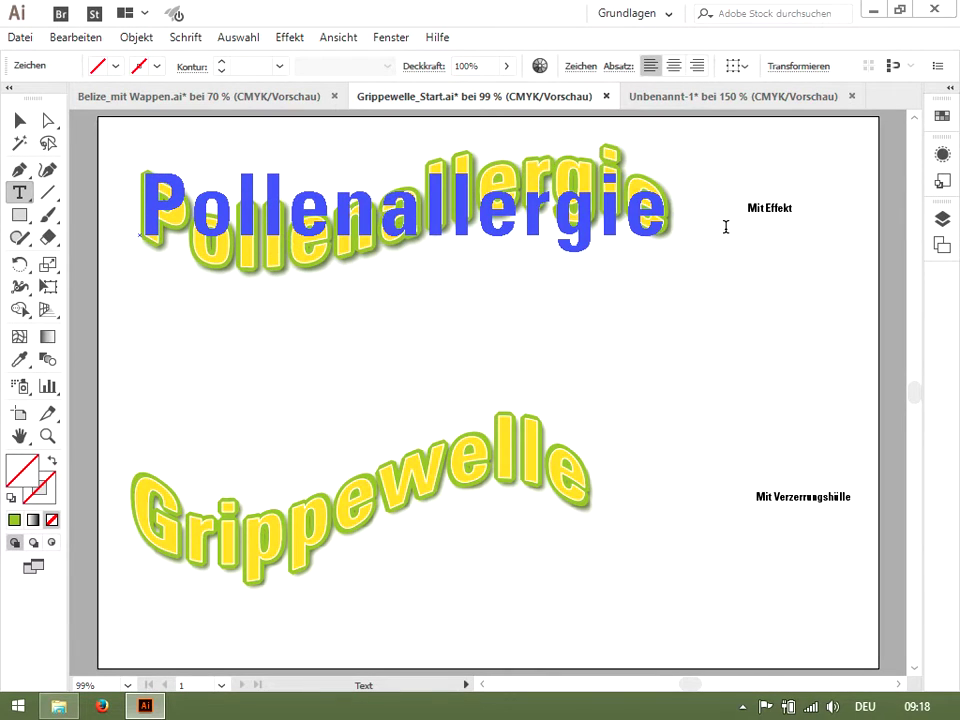
{"action": "key", "text": "Escape"}
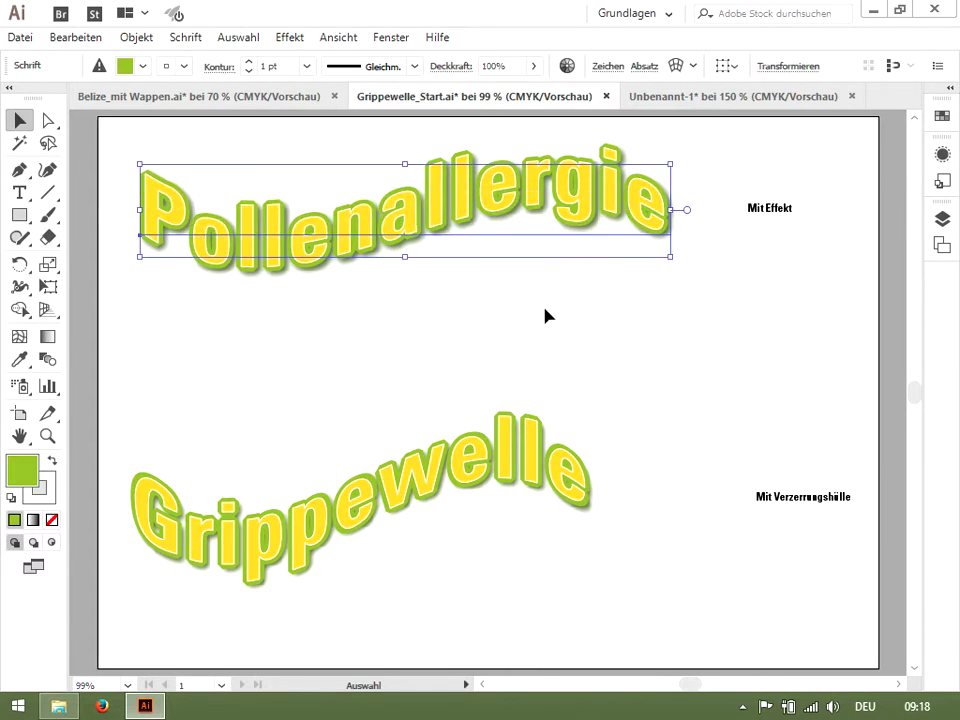
Step: Nudge Pollenallergie slightly left and down and show its Aussehen settings
{"action": "left_click", "coordinate": [800, 333]}
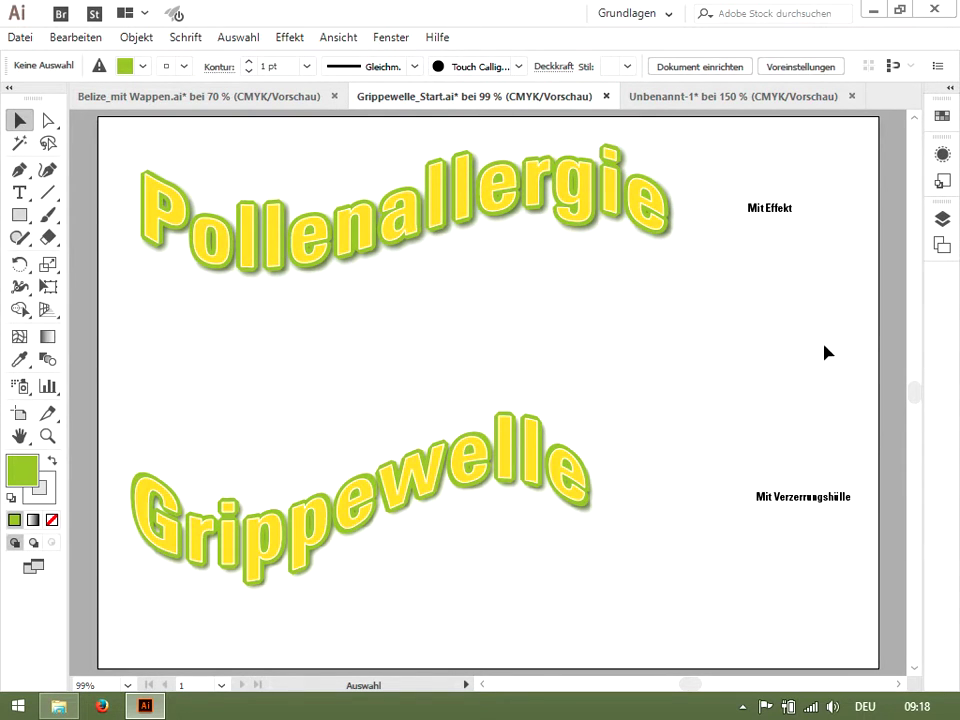
{"action": "left_click_drag", "start_coordinate": [650, 205], "coordinate": [639, 221]}
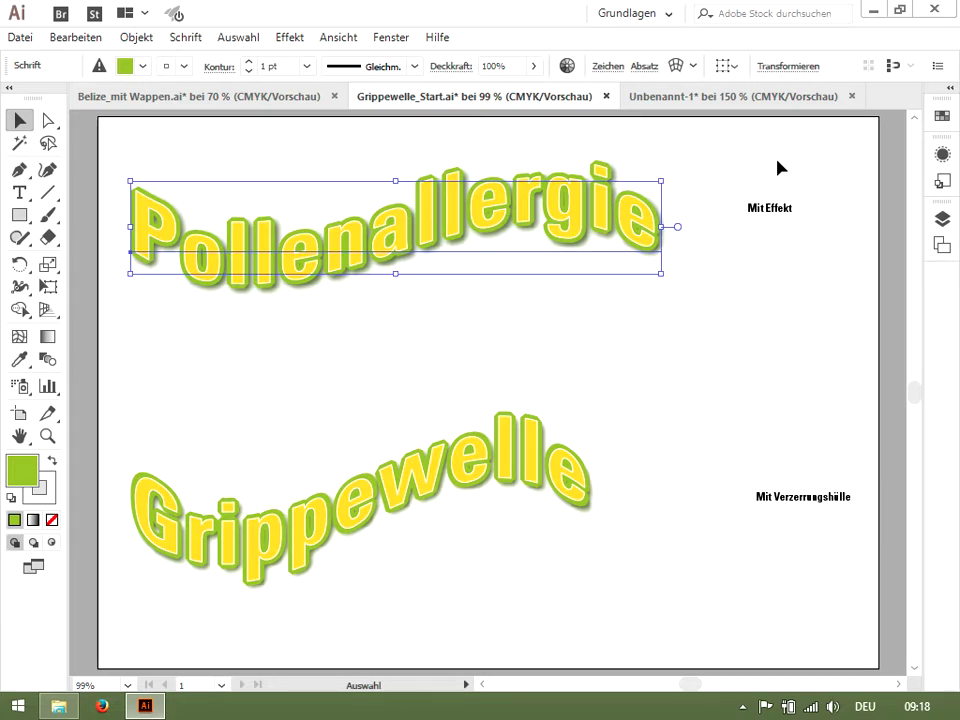
{"action": "left_click", "coordinate": [944, 157]}
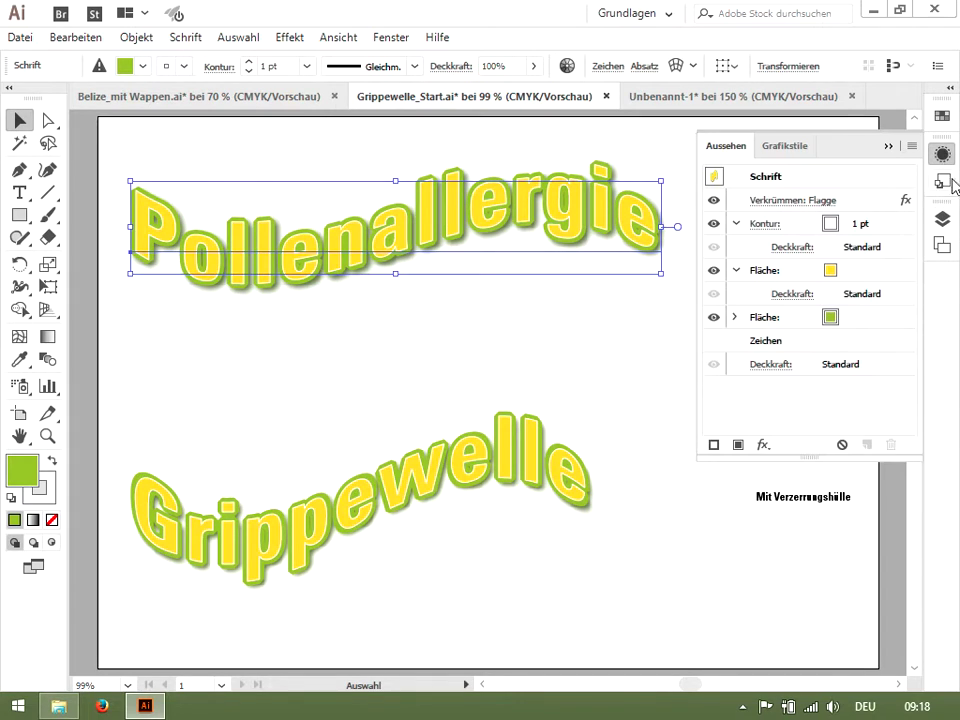
{"action": "left_click", "coordinate": [638, 363]}
{"action": "left_click", "coordinate": [483, 240]}
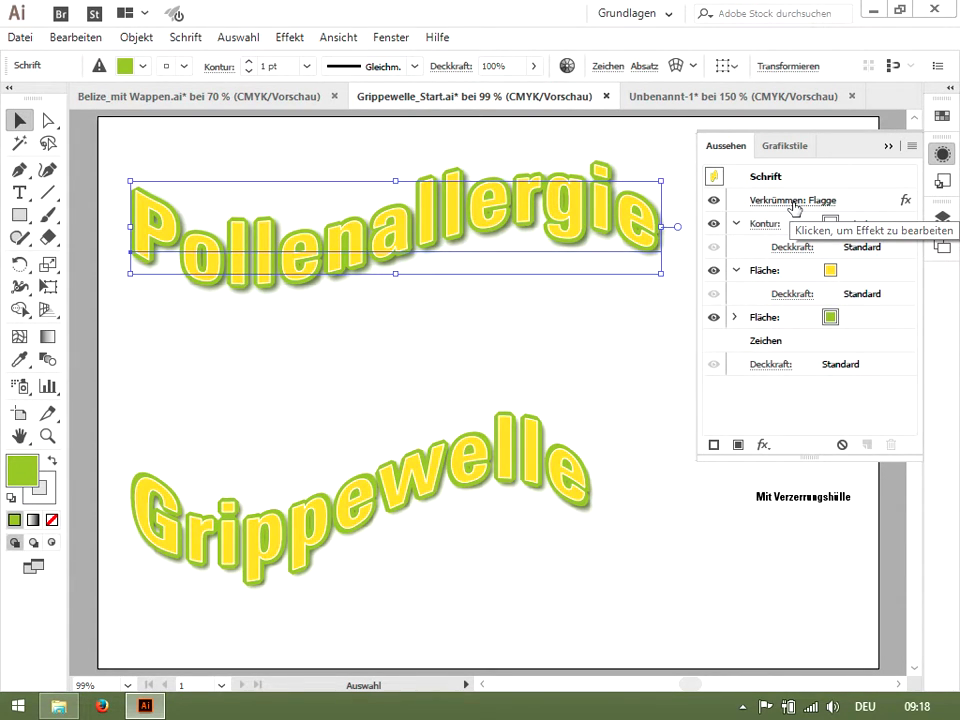
Step: Preview a 48% bend in the Flagge warp, then cancel to keep 70%
{"action": "left_click", "coordinate": [793, 205]}
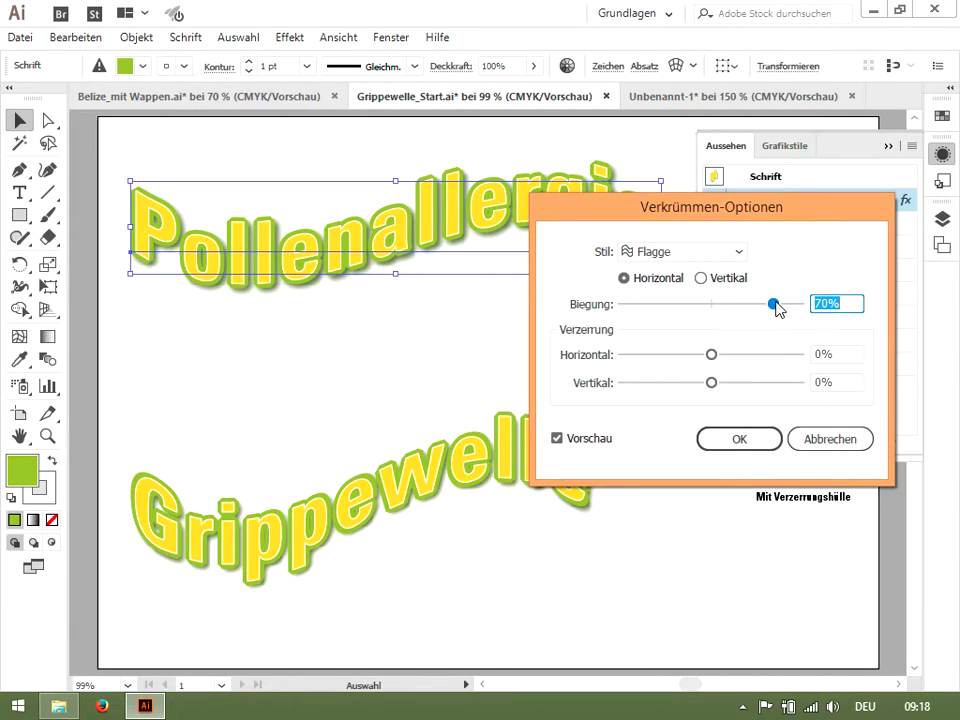
{"action": "mouse_move", "coordinate": [777, 308]}
{"action": "left_mouse_down"}
{"action": "mouse_move", "coordinate": [754, 309]}
{"action": "mouse_move", "coordinate": [772, 307]}
{"action": "left_mouse_up"}
{"action": "left_click", "coordinate": [842, 446]}
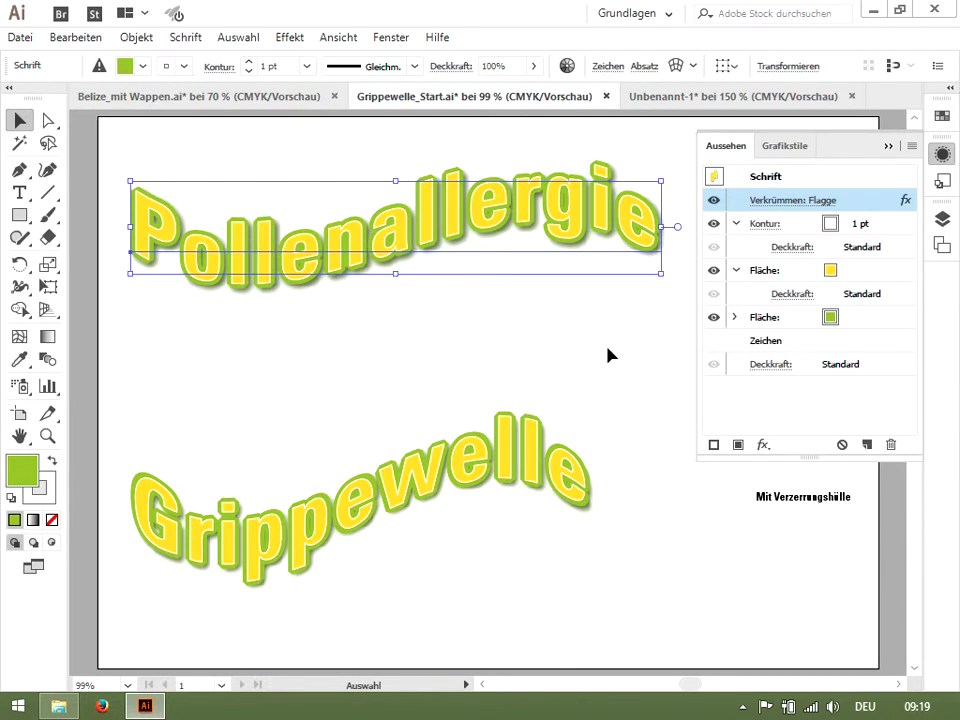
{"action": "left_click", "coordinate": [887, 146]}
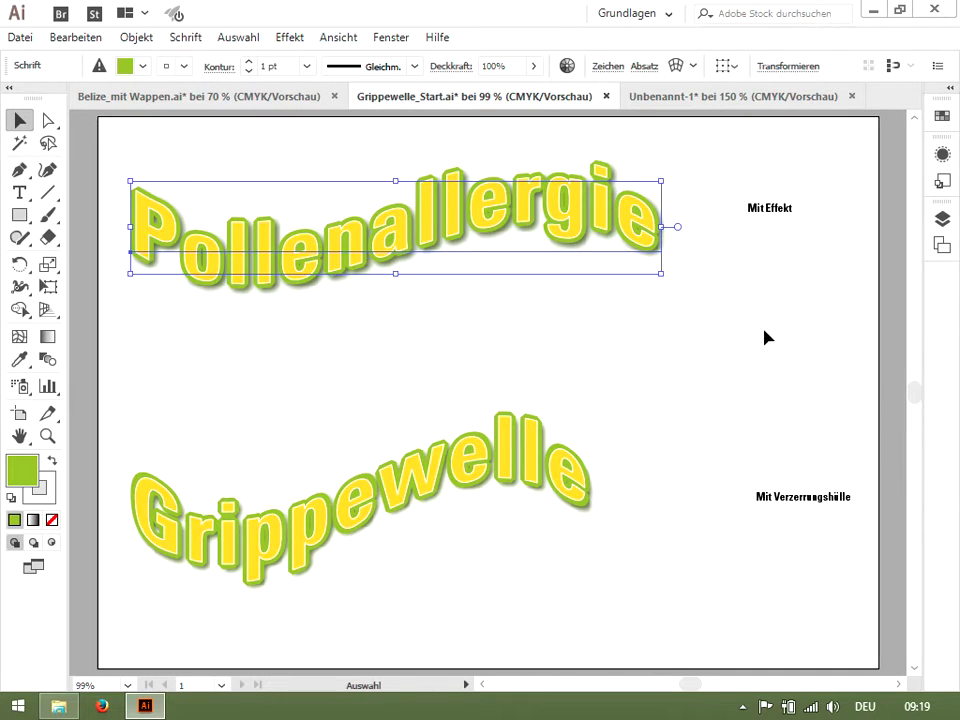
Step: Select the lower Grippewelle envelope and view the Verzerrungshülle submenu without choosing a command
{"action": "left_click", "coordinate": [568, 491]}
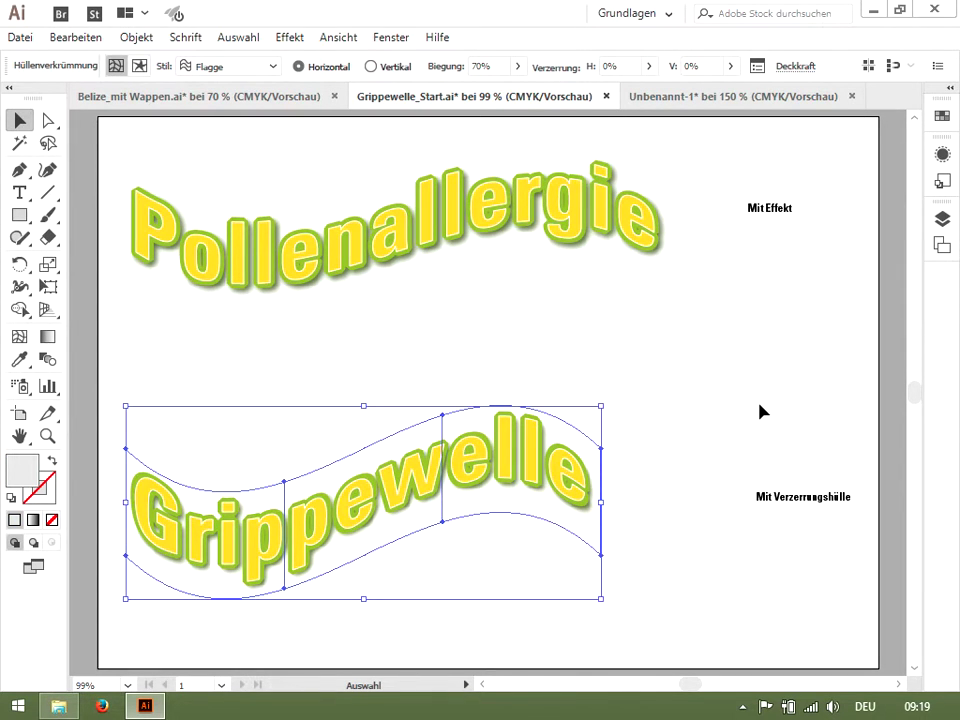
{"action": "left_click", "coordinate": [136, 37]}
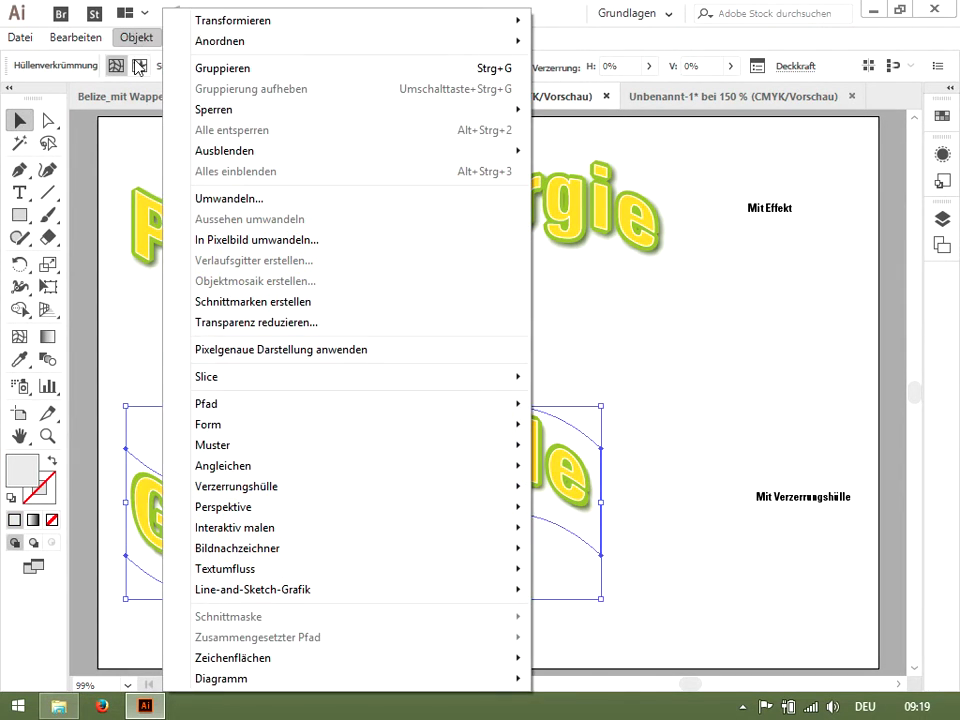
{"action": "mouse_move", "coordinate": [200, 486]}
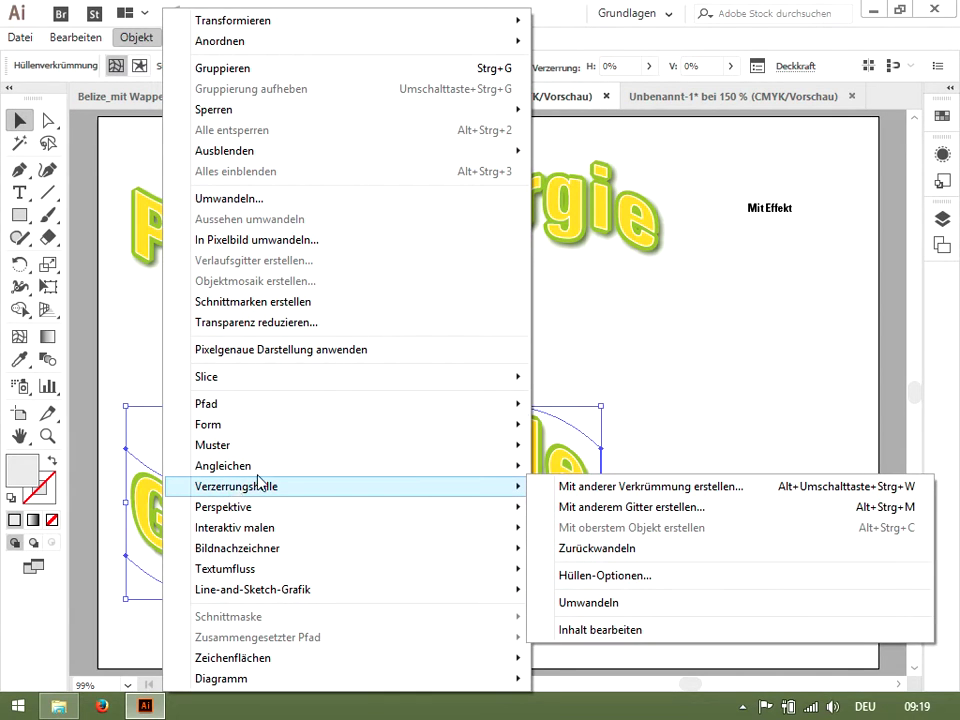
{"action": "left_click", "coordinate": [587, 216]}
{"action": "left_click", "coordinate": [47, 120]}
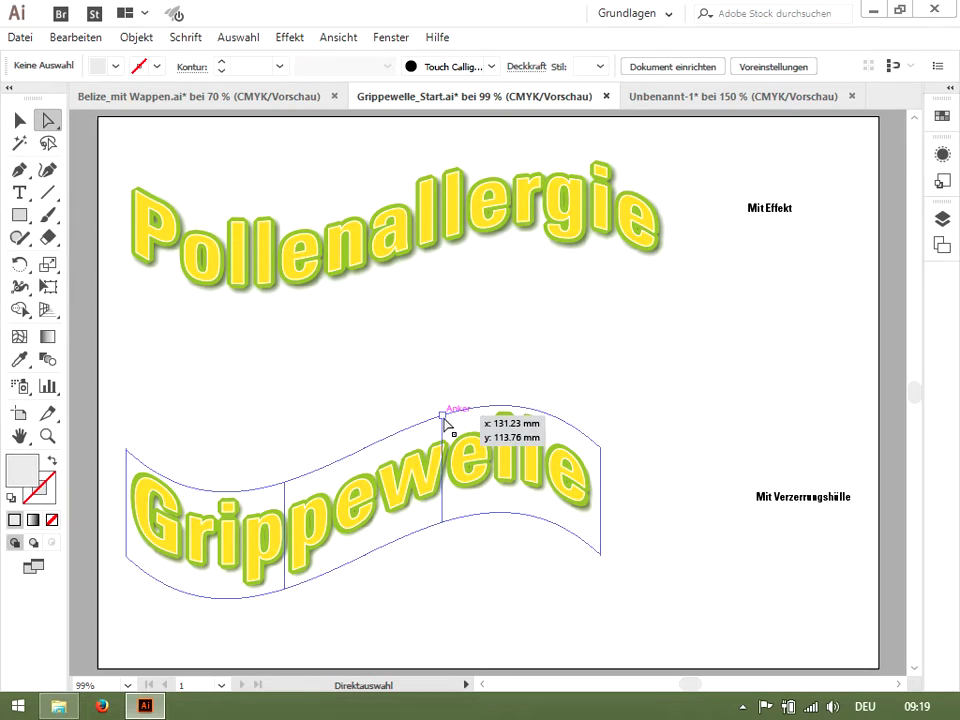
{"action": "left_click", "coordinate": [444, 418]}
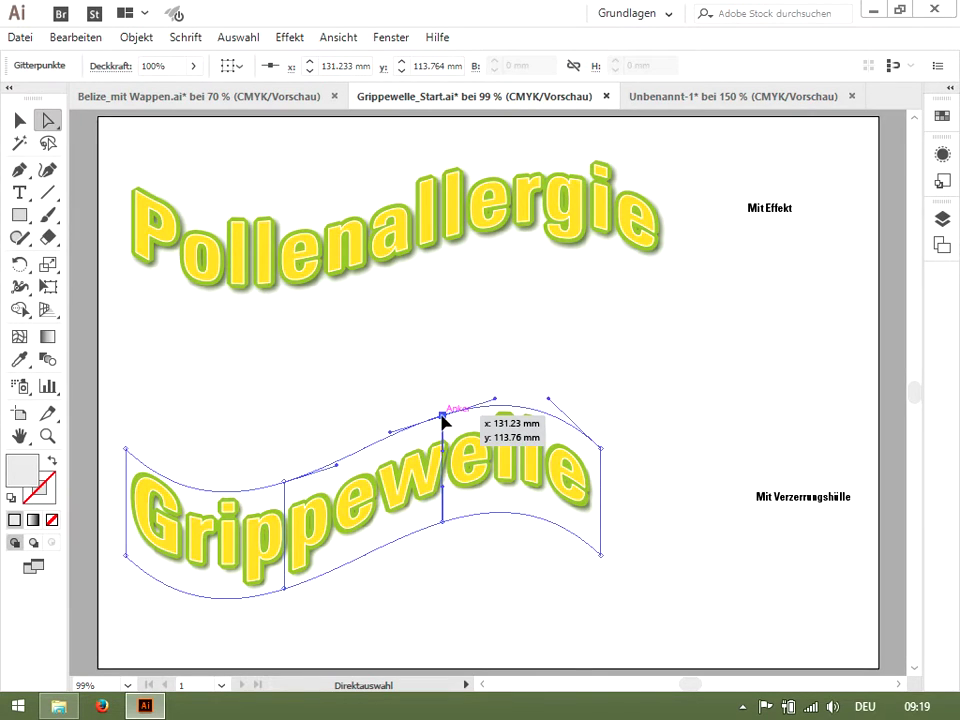
{"action": "left_click_drag", "start_coordinate": [444, 418], "coordinate": [447, 466]}
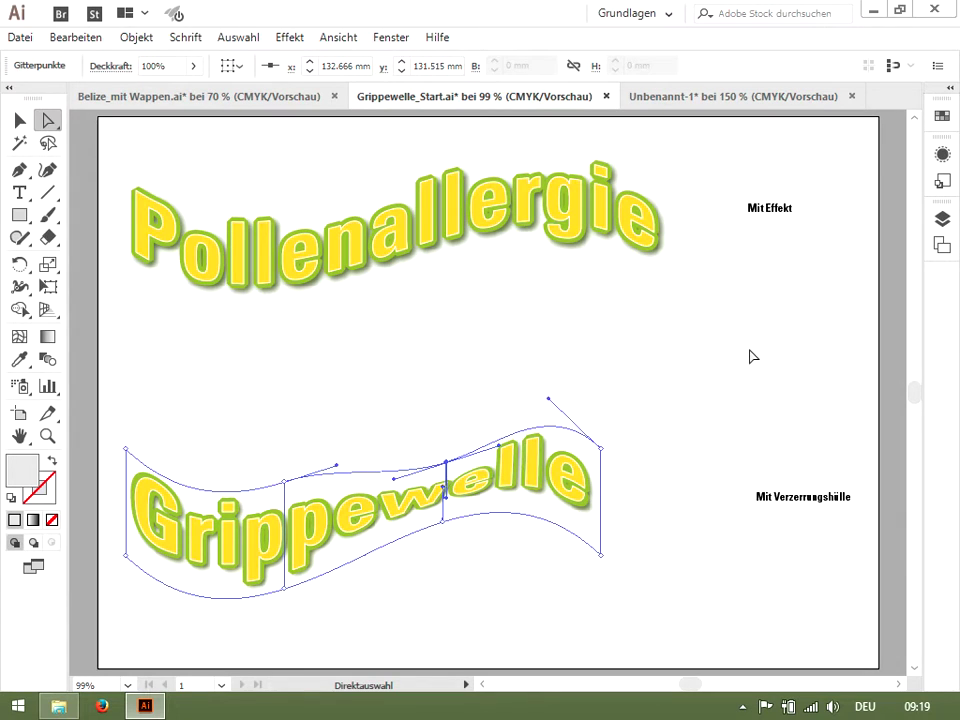
{"action": "key", "text": "ctrl+z"}
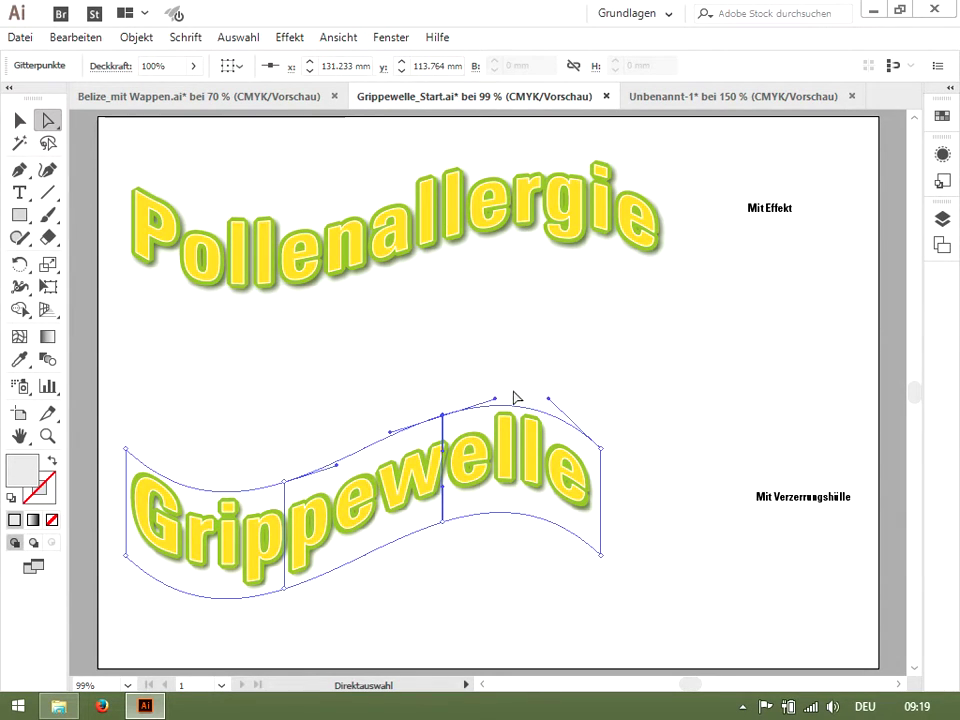
{"action": "left_click_drag", "start_coordinate": [497, 399], "coordinate": [502, 445]}
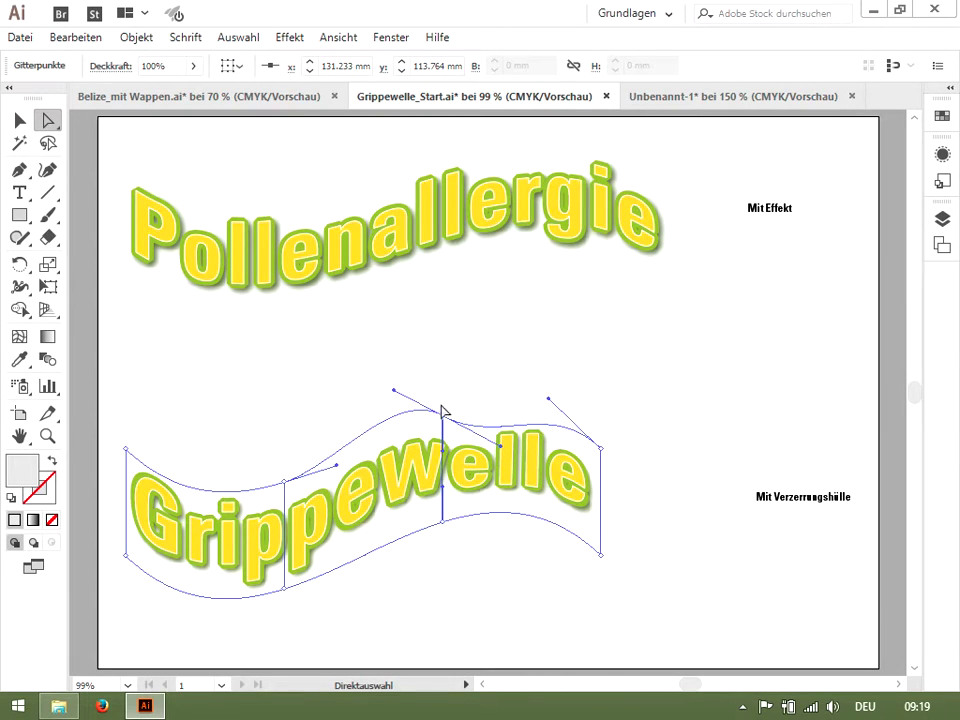
{"action": "left_click_drag", "start_coordinate": [394, 389], "coordinate": [388, 423]}
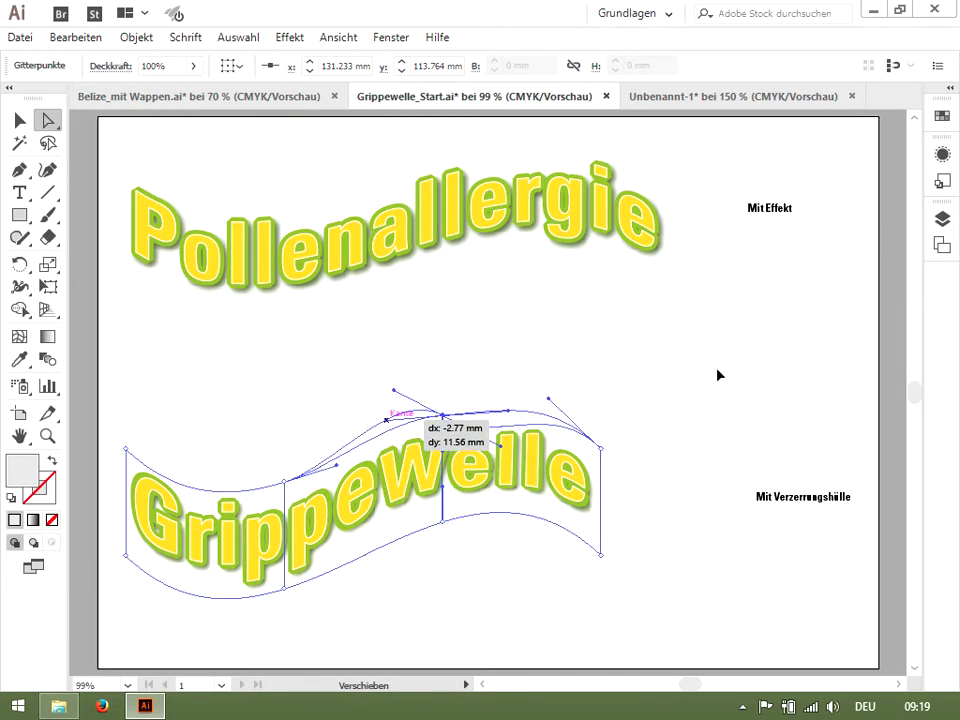
{"action": "key", "text": "ctrl"}
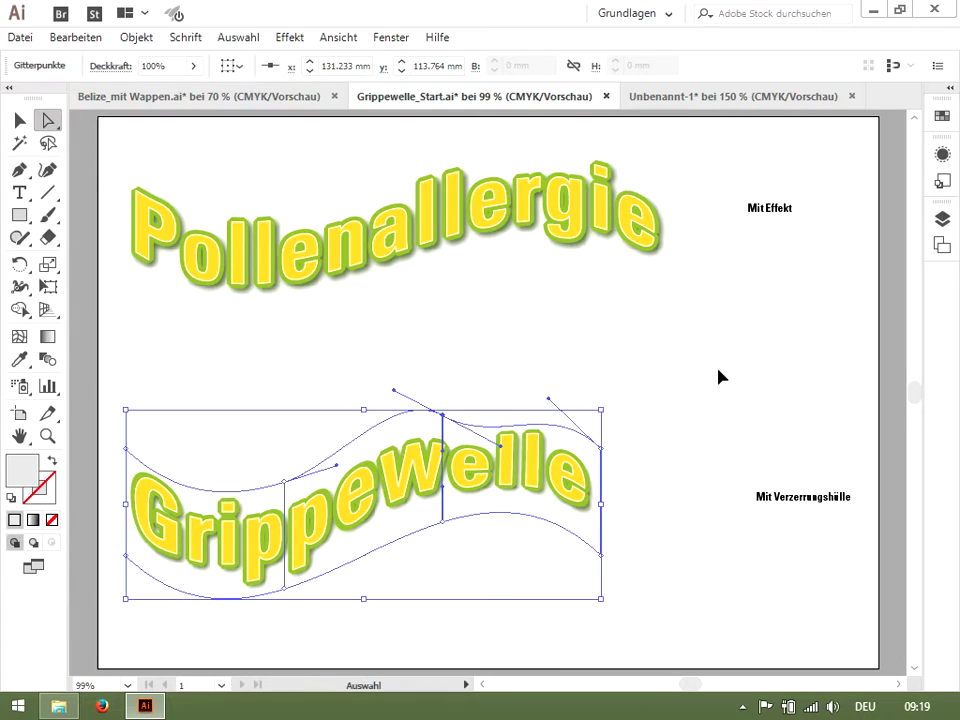
{"action": "key", "text": "ctrl+z"}
{"action": "key", "text": "v"}
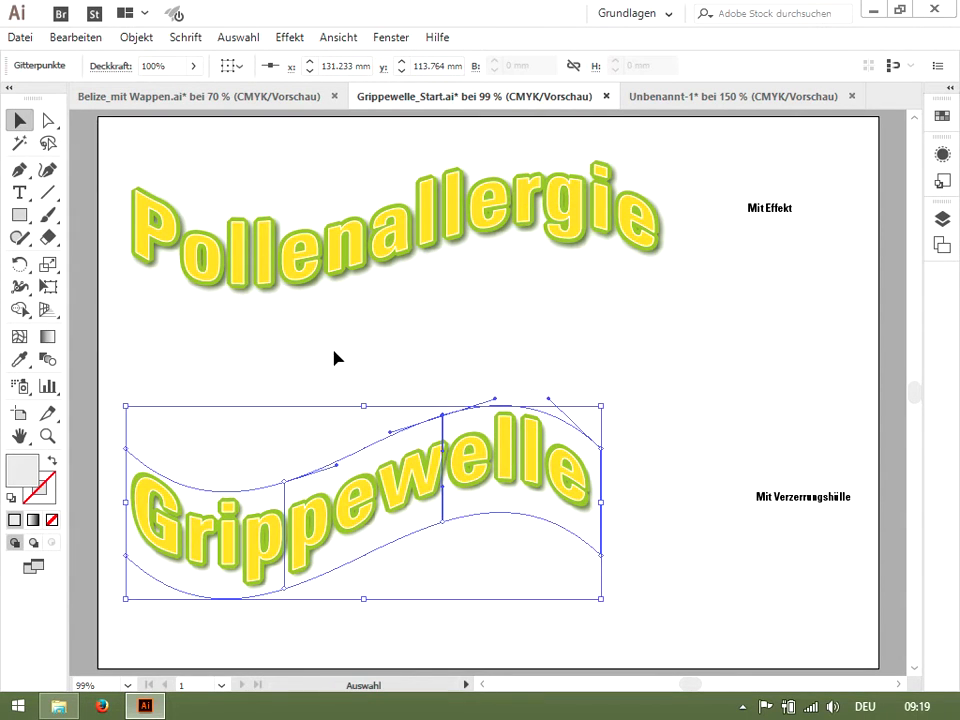
{"action": "left_click", "coordinate": [335, 358]}
Step: Trial a 4-row, 6-column mesh envelope on Grippewelle with preview, then cancel it
{"action": "left_click", "coordinate": [446, 491]}
{"action": "left_click", "coordinate": [136, 37]}
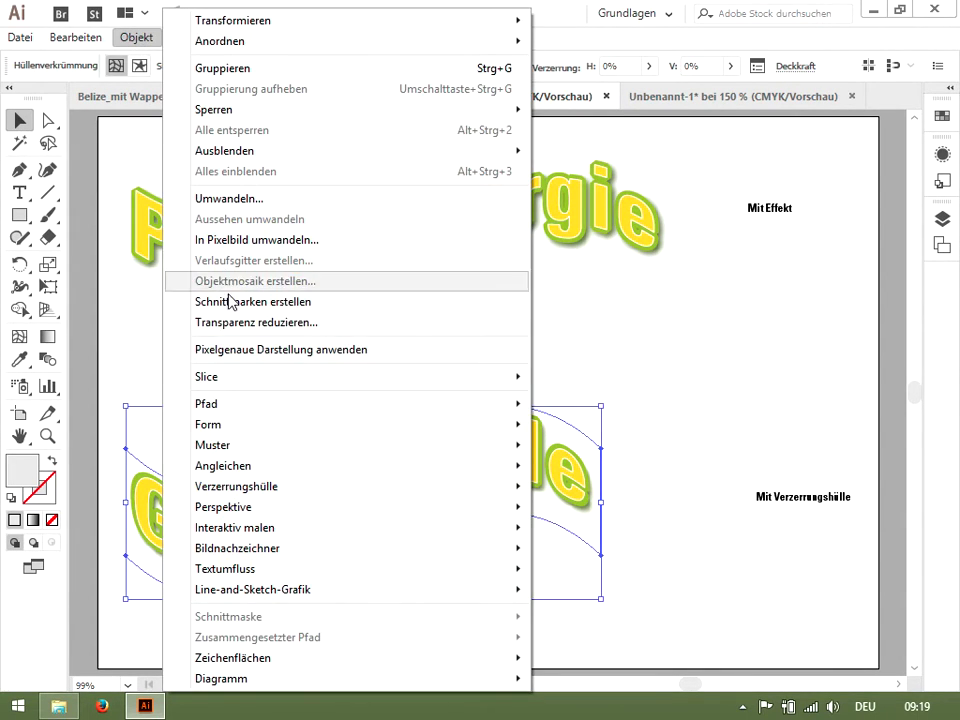
{"action": "mouse_move", "coordinate": [253, 489]}
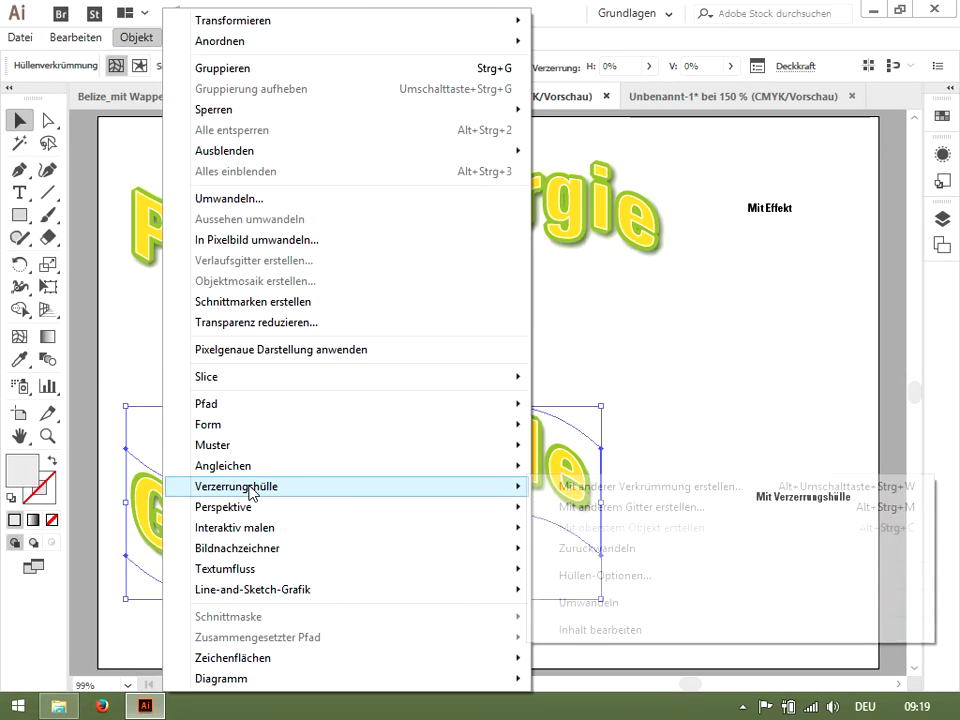
{"action": "left_click", "coordinate": [613, 508]}
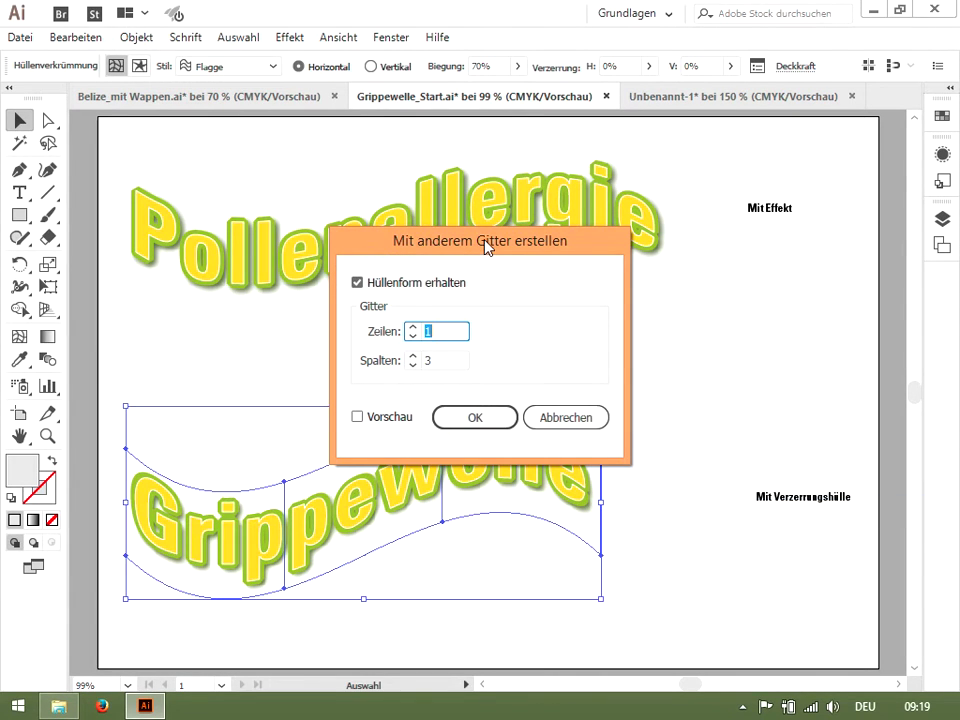
{"action": "left_click_drag", "start_coordinate": [489, 251], "coordinate": [701, 261]}
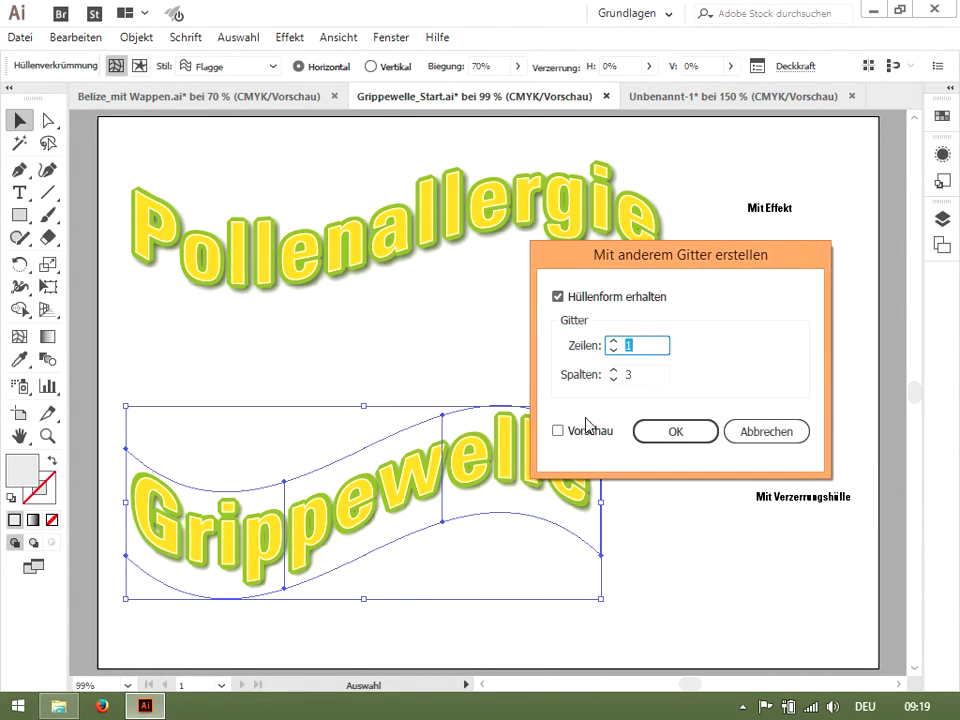
{"action": "left_click", "coordinate": [558, 430]}
{"action": "left_click", "coordinate": [614, 341]}
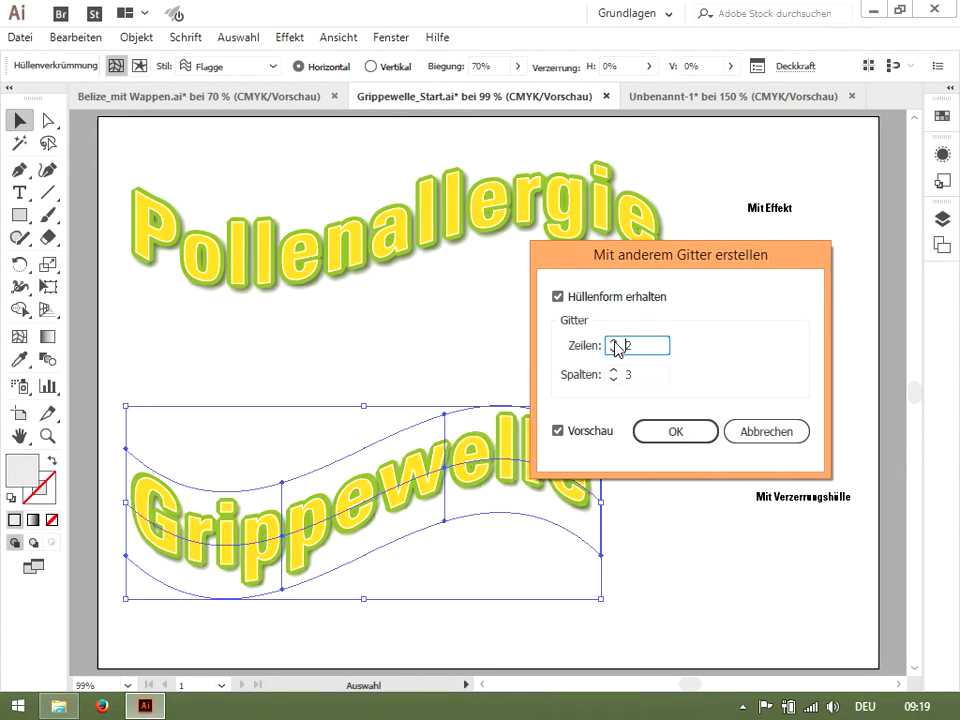
{"action": "left_click", "coordinate": [614, 341]}
{"action": "key", "text": "Up"}
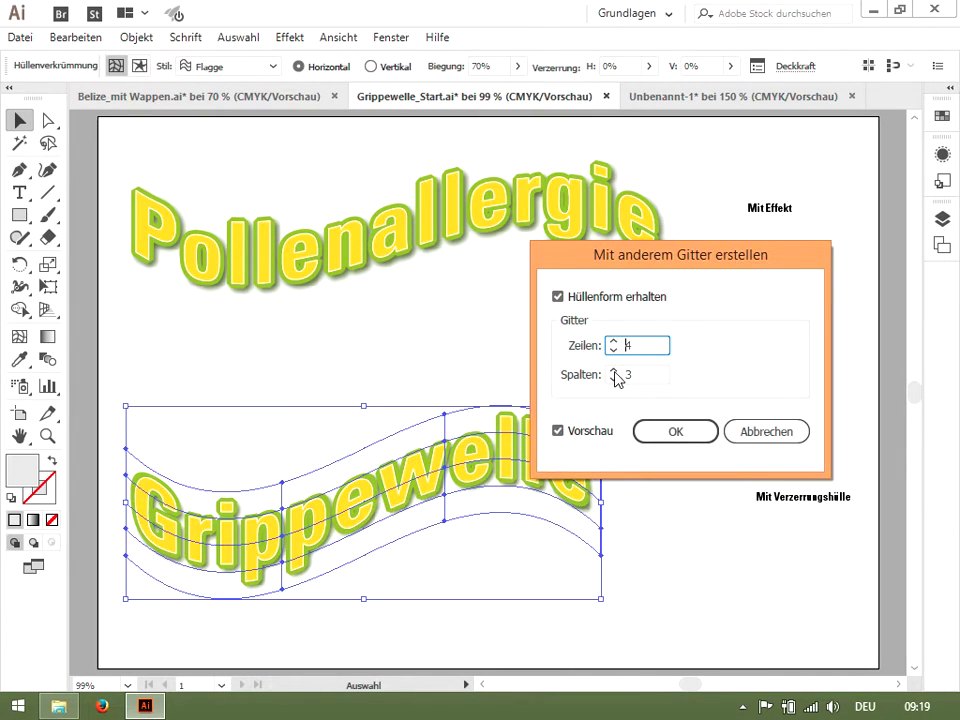
{"action": "key", "text": "Tab"}
{"action": "key", "text": "Up"}
{"action": "left_click", "coordinate": [614, 370]}
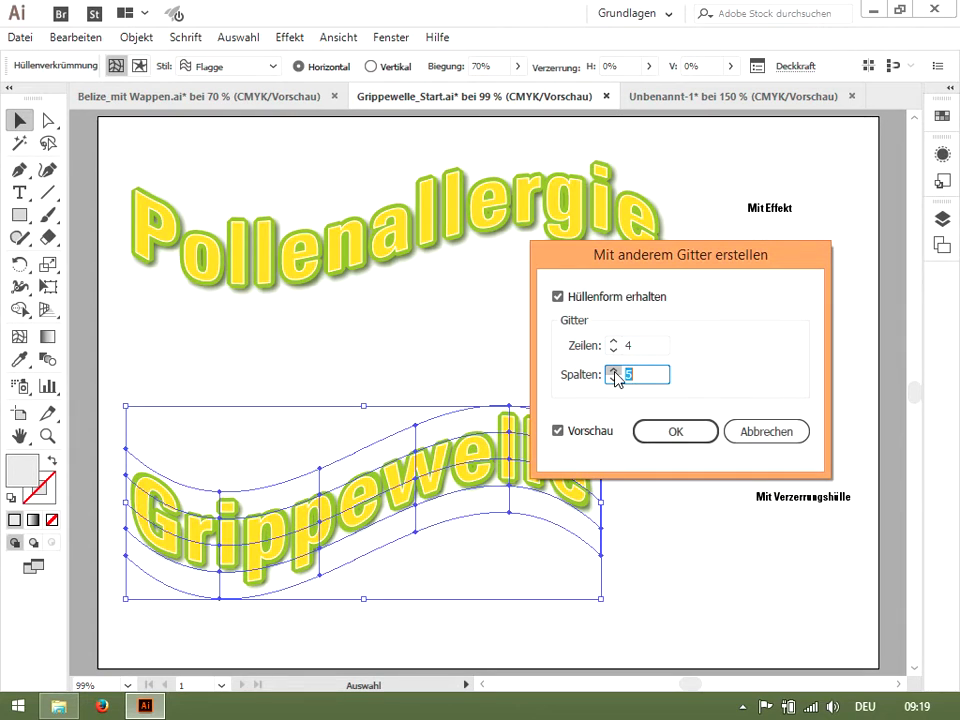
{"action": "left_click", "coordinate": [614, 370]}
{"action": "left_click", "coordinate": [766, 434]}
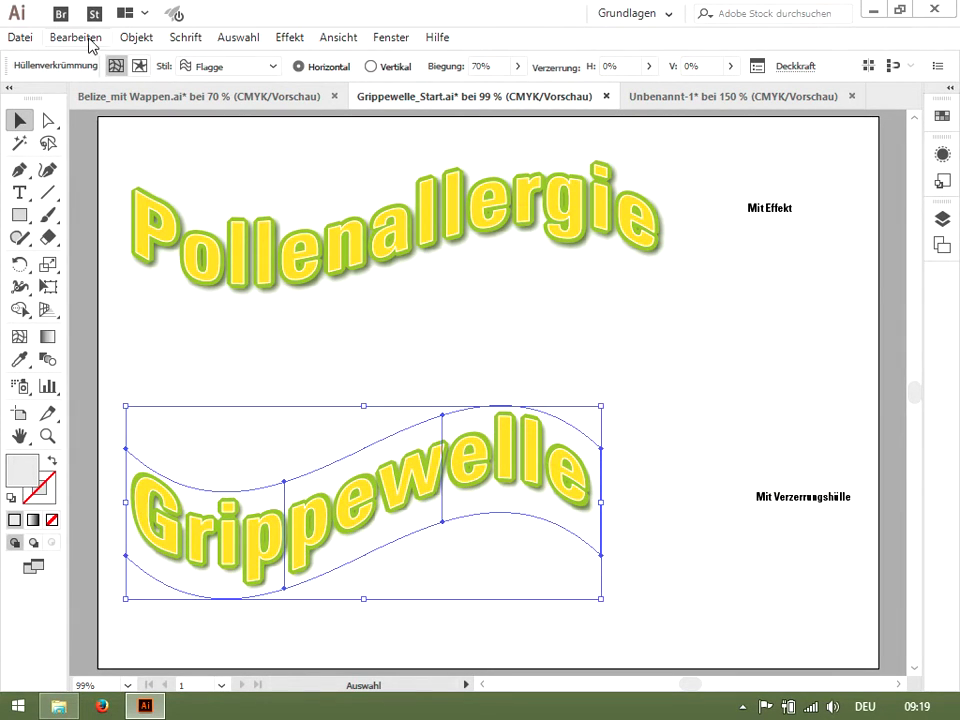
Step: Rebuild the Grippewelle envelope as a mesh with 4 rows and 6 columns
{"action": "left_click", "coordinate": [136, 37]}
{"action": "mouse_move", "coordinate": [469, 490]}
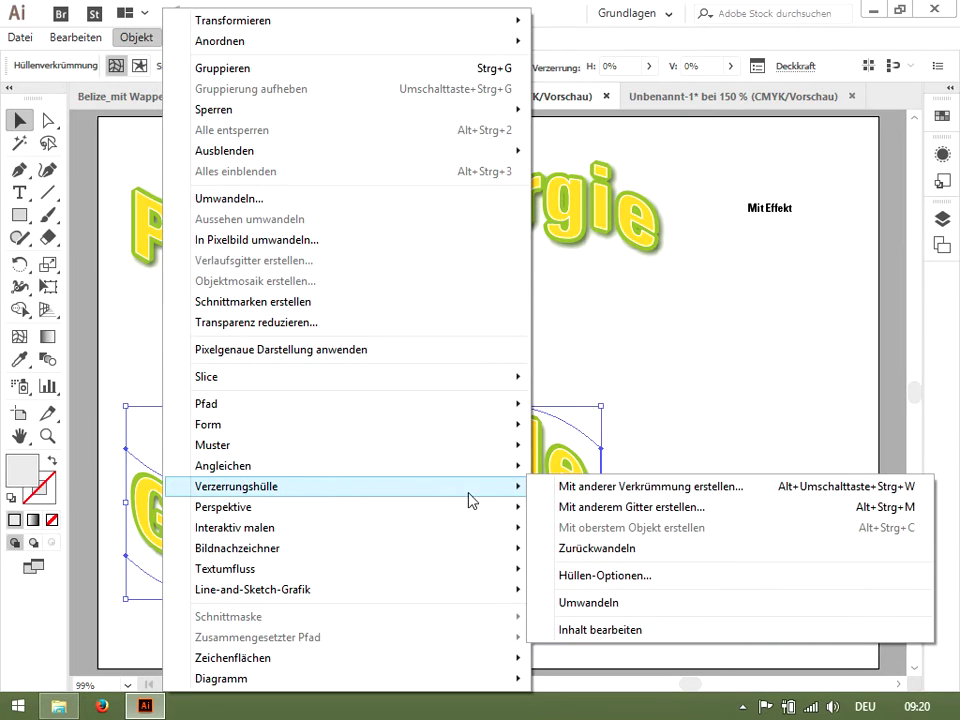
{"action": "left_click", "coordinate": [572, 508]}
{"action": "left_click", "coordinate": [613, 341]}
{"action": "left_click", "coordinate": [613, 341]}
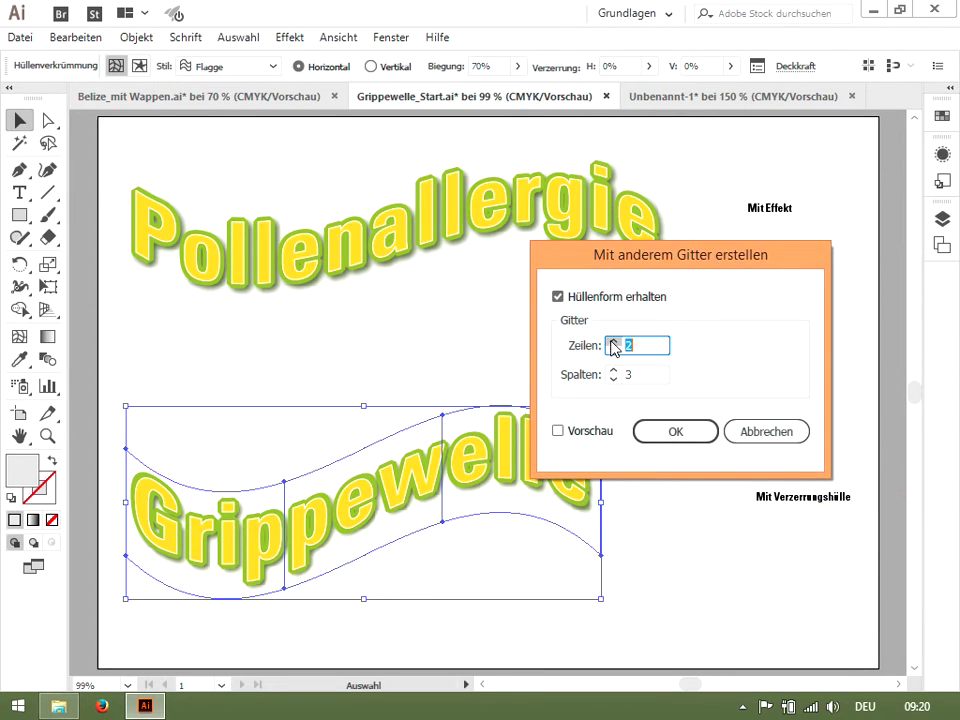
{"action": "left_click", "coordinate": [613, 341]}
{"action": "left_click", "coordinate": [613, 370]}
{"action": "left_click", "coordinate": [613, 370]}
{"action": "left_click", "coordinate": [613, 374]}
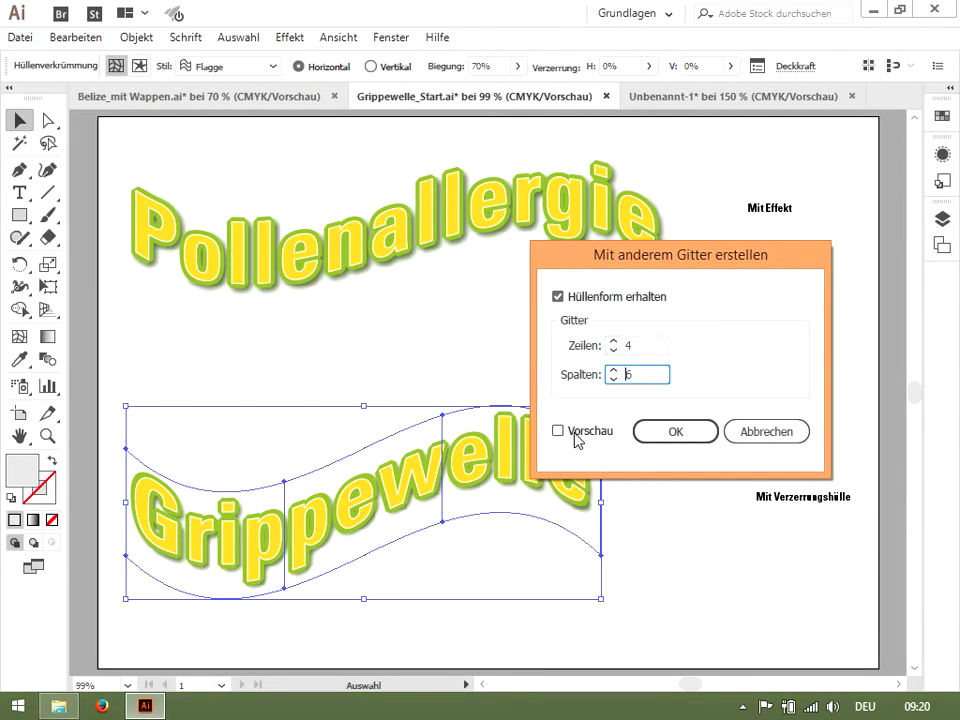
{"action": "left_click", "coordinate": [572, 434]}
{"action": "left_click", "coordinate": [672, 432]}
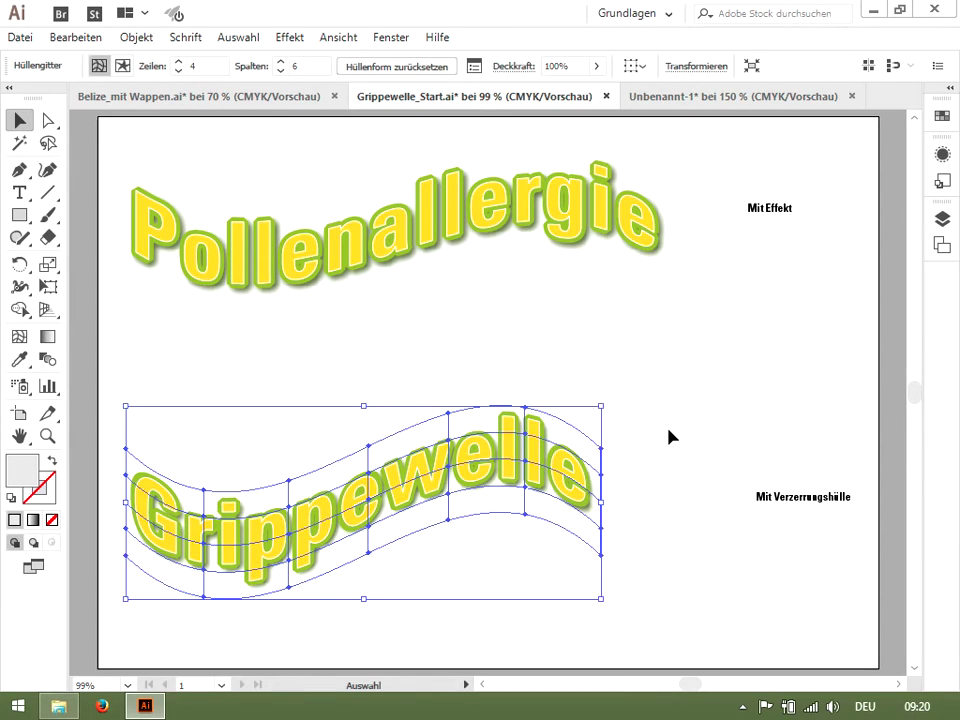
Step: Lasso mesh points across Grippewelle, pull them down, and bulge the left edge outward
{"action": "left_click", "coordinate": [48, 144]}
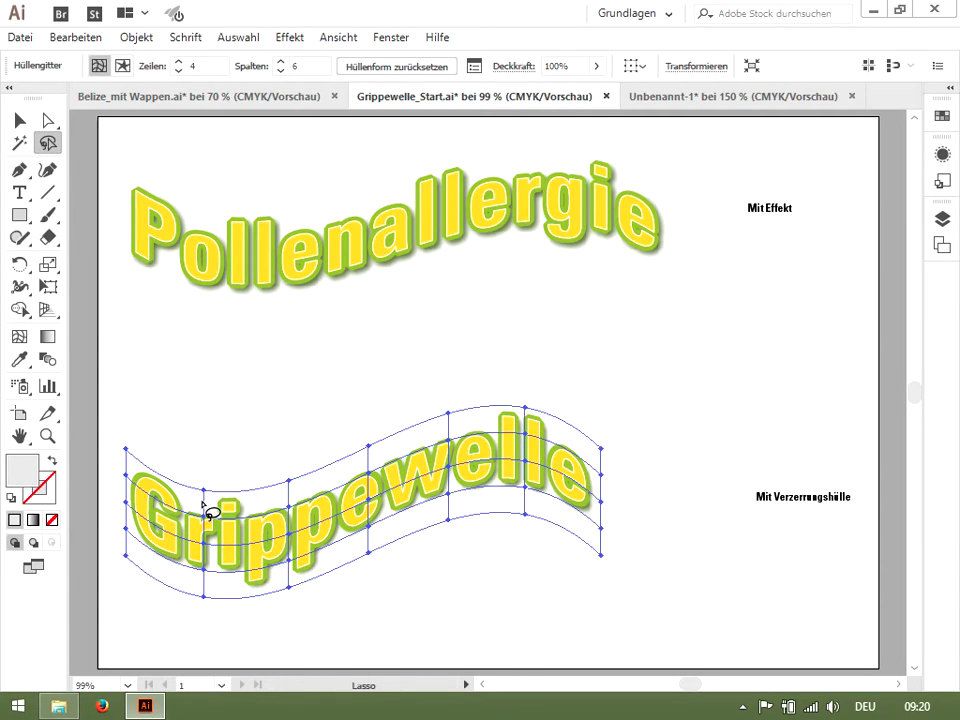
{"action": "mouse_move", "coordinate": [204, 505]}
{"action": "left_mouse_down"}
{"action": "mouse_move", "coordinate": [176, 522]}
{"action": "mouse_move", "coordinate": [193, 533]}
{"action": "mouse_move", "coordinate": [261, 530]}
{"action": "mouse_move", "coordinate": [341, 508]}
{"action": "mouse_move", "coordinate": [488, 438]}
{"action": "mouse_move", "coordinate": [480, 427]}
{"action": "mouse_move", "coordinate": [451, 428]}
{"action": "mouse_move", "coordinate": [294, 494]}
{"action": "mouse_move", "coordinate": [204, 509]}
{"action": "left_mouse_up"}
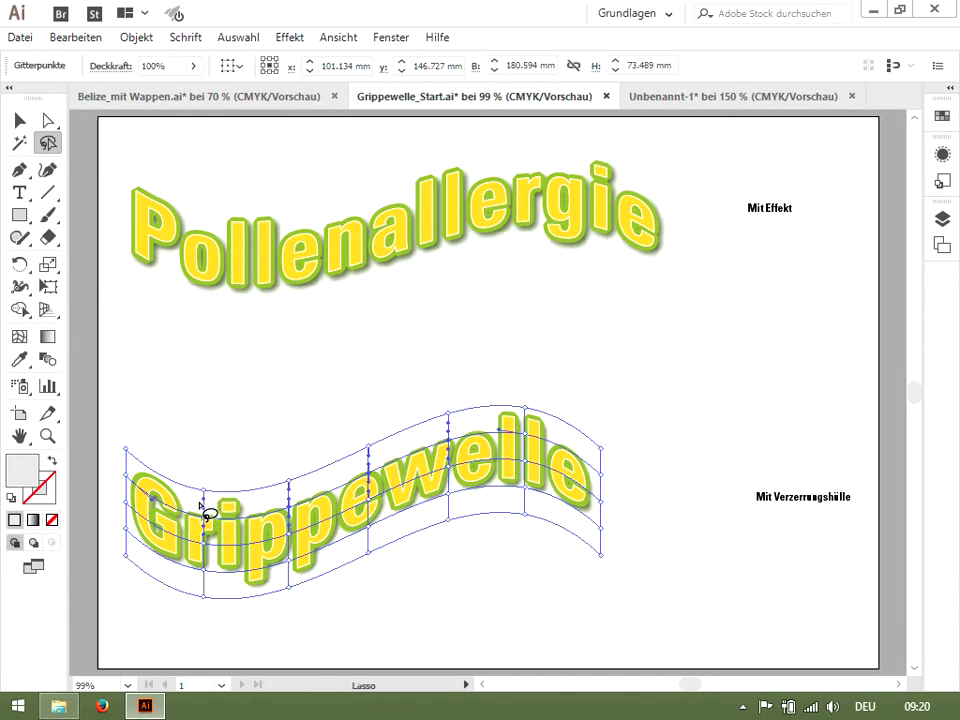
{"action": "left_click", "coordinate": [47, 120]}
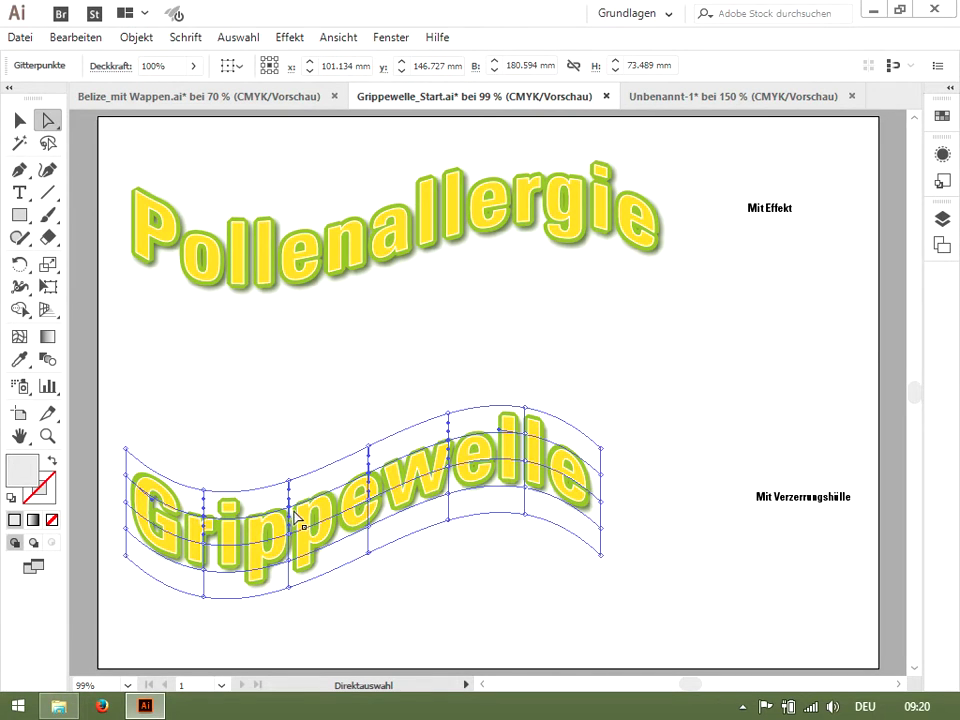
{"action": "left_click_drag", "start_coordinate": [293, 510], "coordinate": [331, 535]}
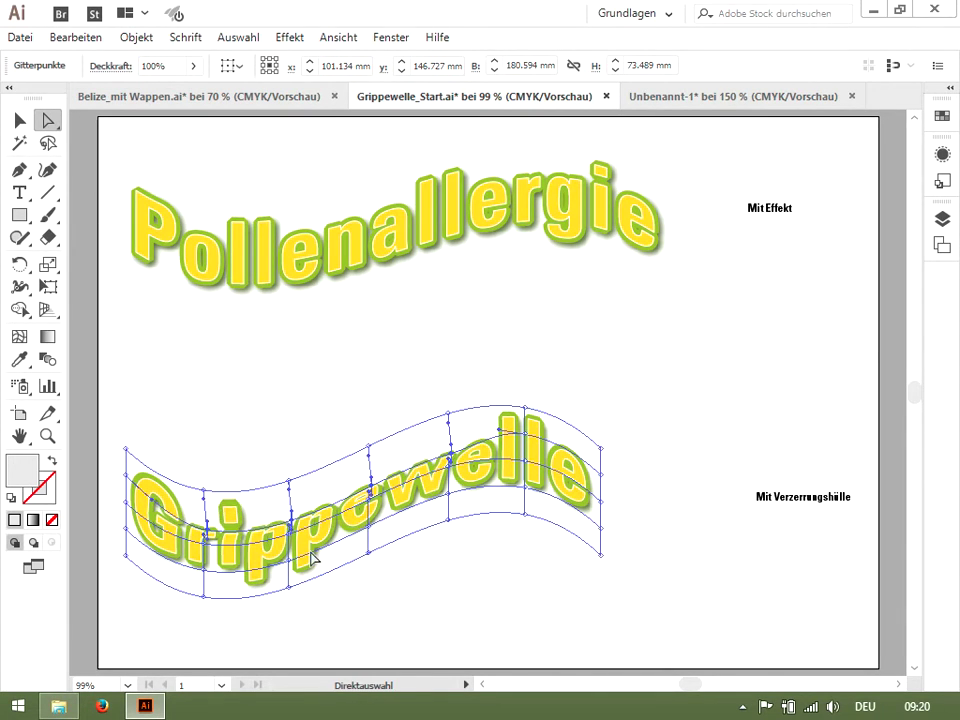
{"action": "left_click", "coordinate": [126, 492]}
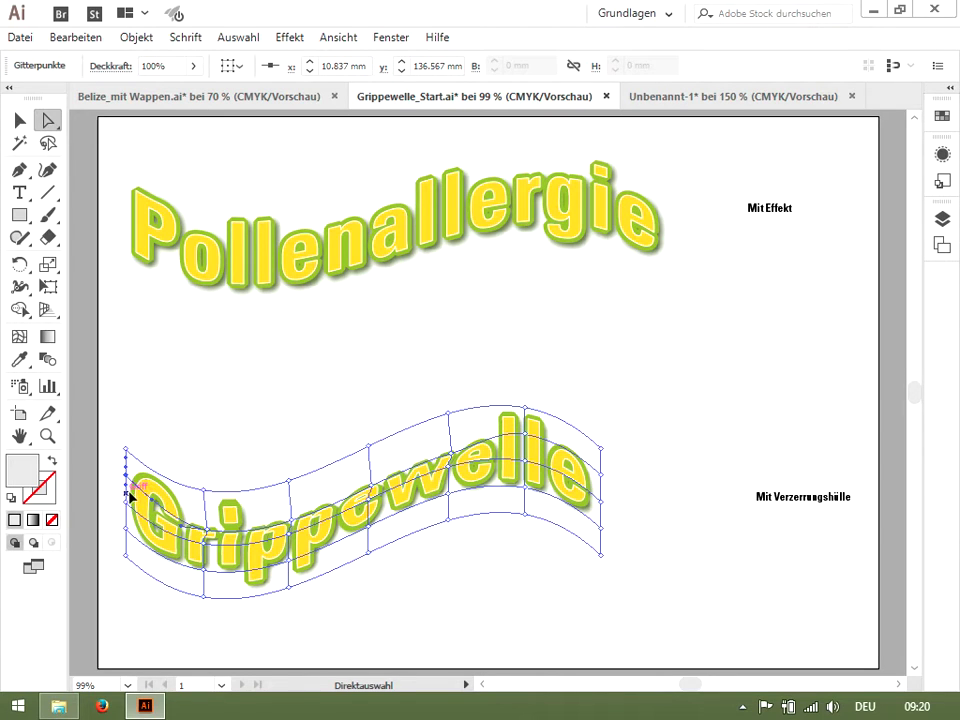
{"action": "mouse_move", "coordinate": [130, 495]}
{"action": "left_mouse_down"}
{"action": "mouse_move", "coordinate": [144, 505]}
{"action": "mouse_move", "coordinate": [134, 508]}
{"action": "left_mouse_up"}
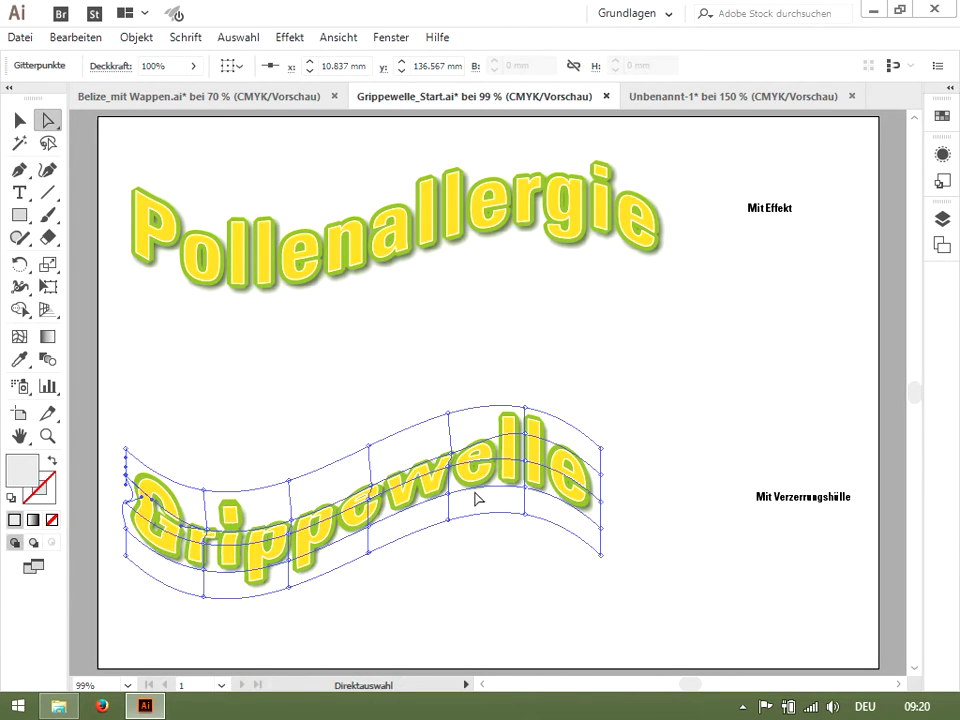
Step: Drag further mesh points and the bottom anchors downward to warp the letters irregularly
{"action": "left_click_drag", "start_coordinate": [522, 487], "coordinate": [551, 492]}
{"action": "left_click_drag", "start_coordinate": [457, 500], "coordinate": [456, 510]}
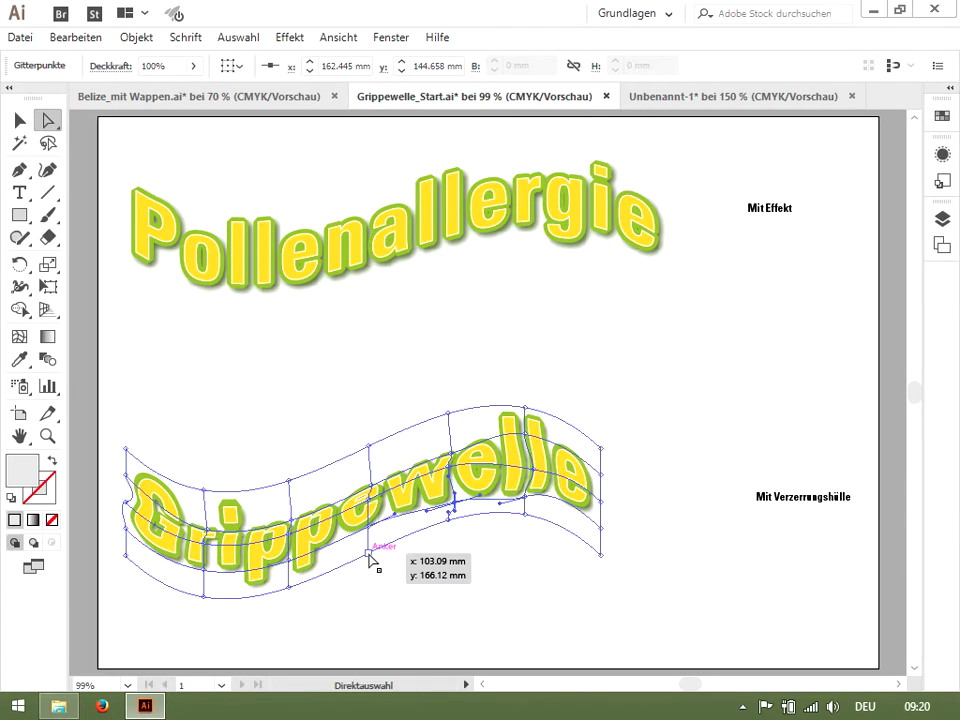
{"action": "left_click_drag", "start_coordinate": [368, 557], "coordinate": [381, 578]}
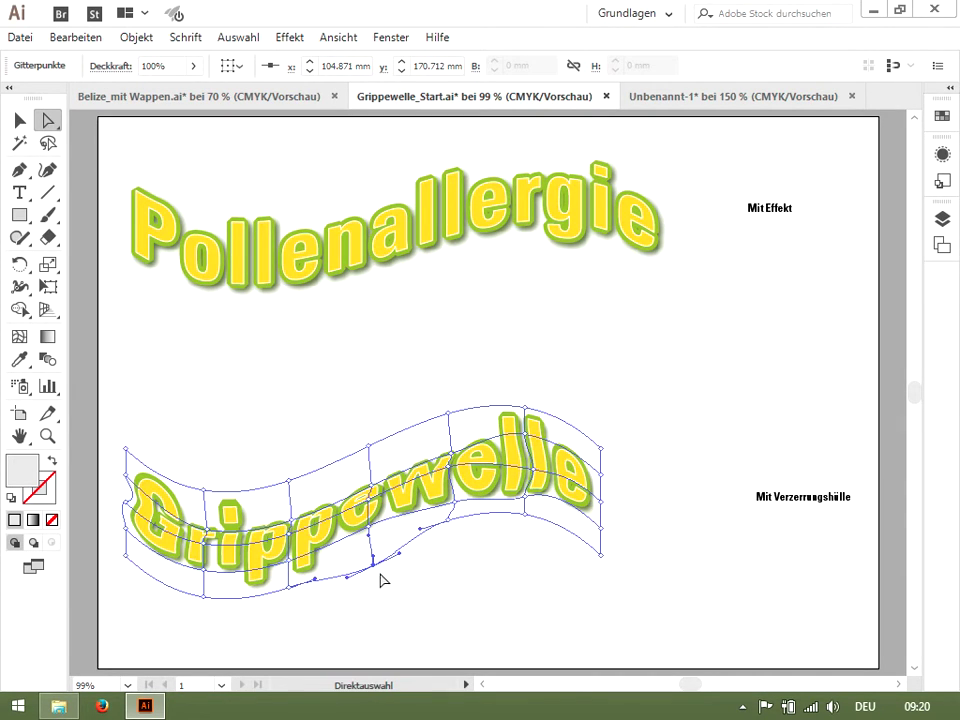
{"action": "left_click_drag", "start_coordinate": [288, 590], "coordinate": [288, 590]}
{"action": "left_click_drag", "start_coordinate": [288, 592], "coordinate": [289, 611]}
Step: Check the reshaped mesh in outline view, then reselect the whole Grippewelle envelope
{"action": "left_click", "coordinate": [322, 376]}
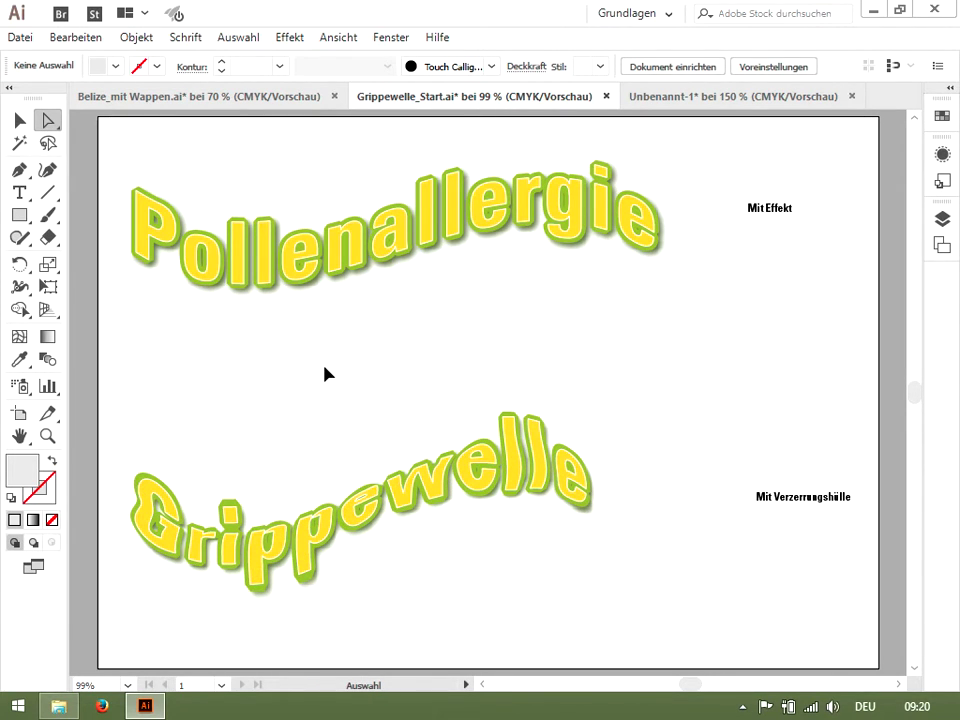
{"action": "key", "text": "ctrl+z"}
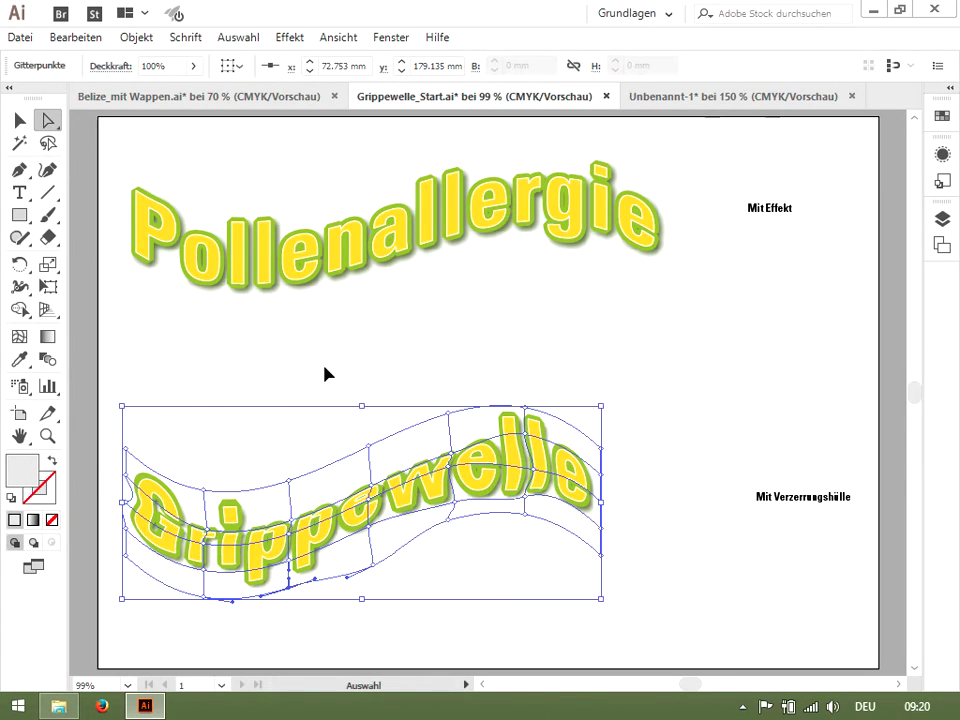
{"action": "key", "text": "ctrl+y"}
{"action": "key", "text": "ctrl+y"}
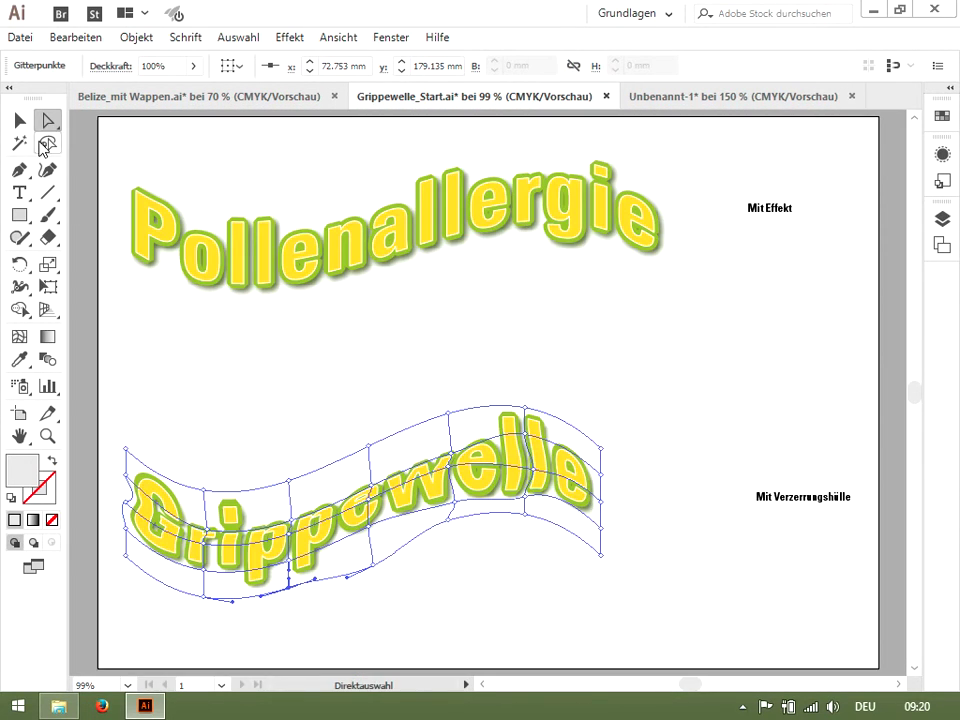
{"action": "key", "text": "v"}
{"action": "left_click", "coordinate": [343, 364]}
{"action": "left_click", "coordinate": [411, 493]}
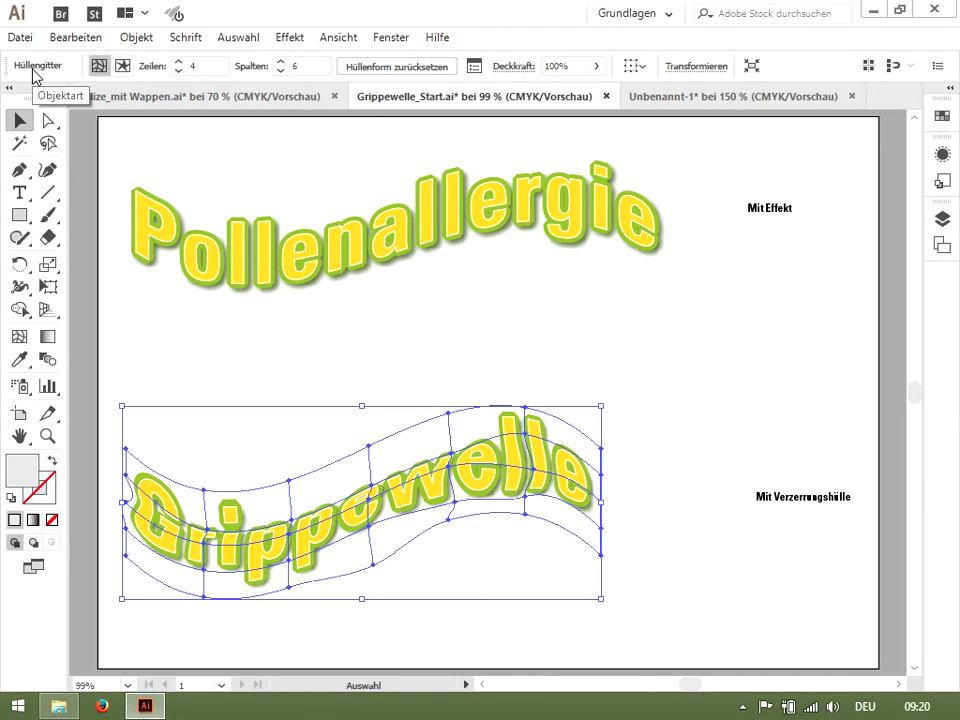
Step: Replace the enveloped word Grippewelle with 'Heuschnupfen' and deselect the artwork
{"action": "left_click", "coordinate": [123, 66]}
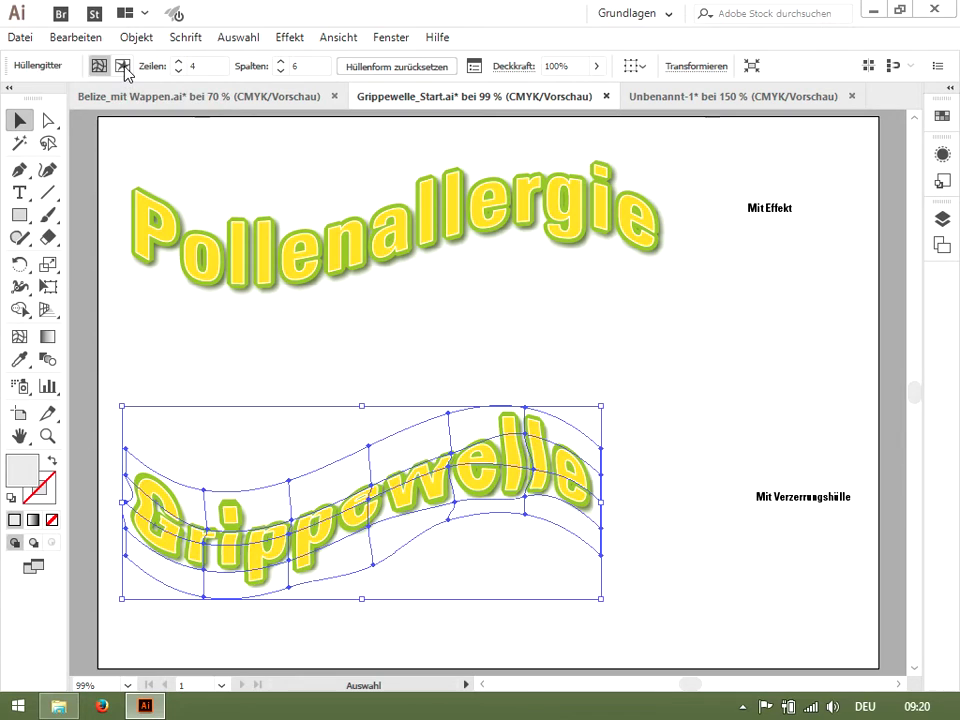
{"action": "double_click", "coordinate": [303, 510]}
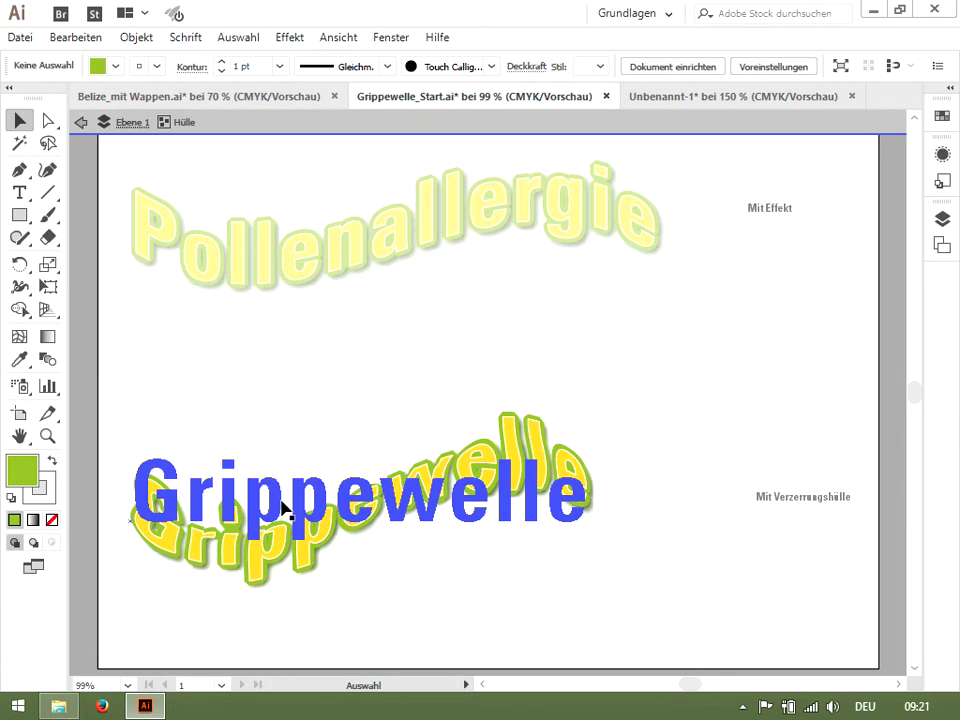
{"action": "double_click", "coordinate": [292, 508]}
{"action": "double_click", "coordinate": [286, 498]}
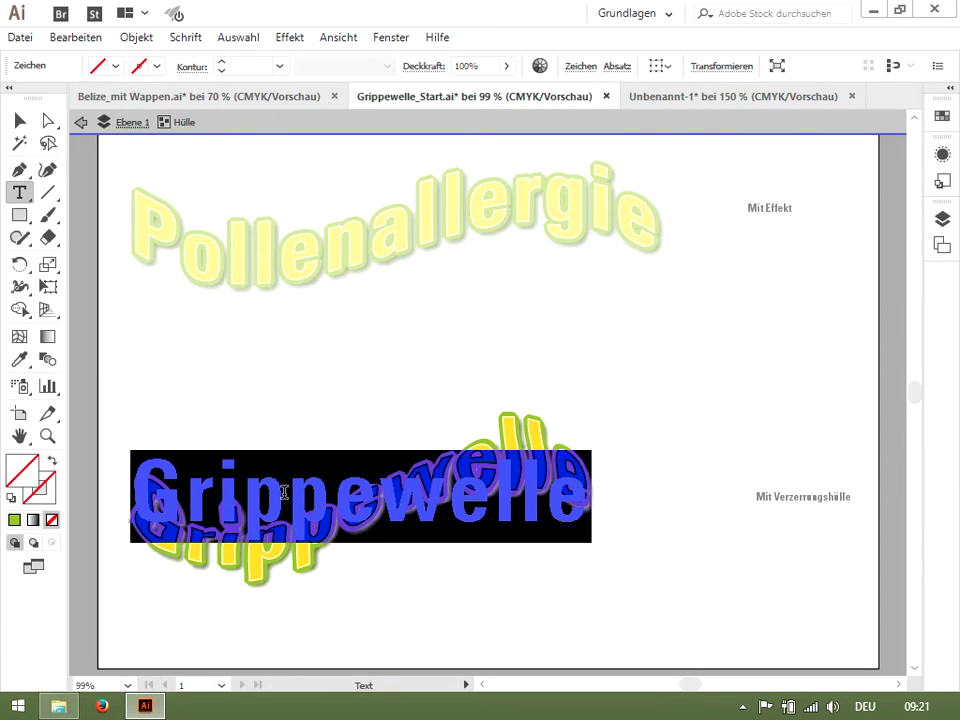
{"action": "type", "text": "Heu"}
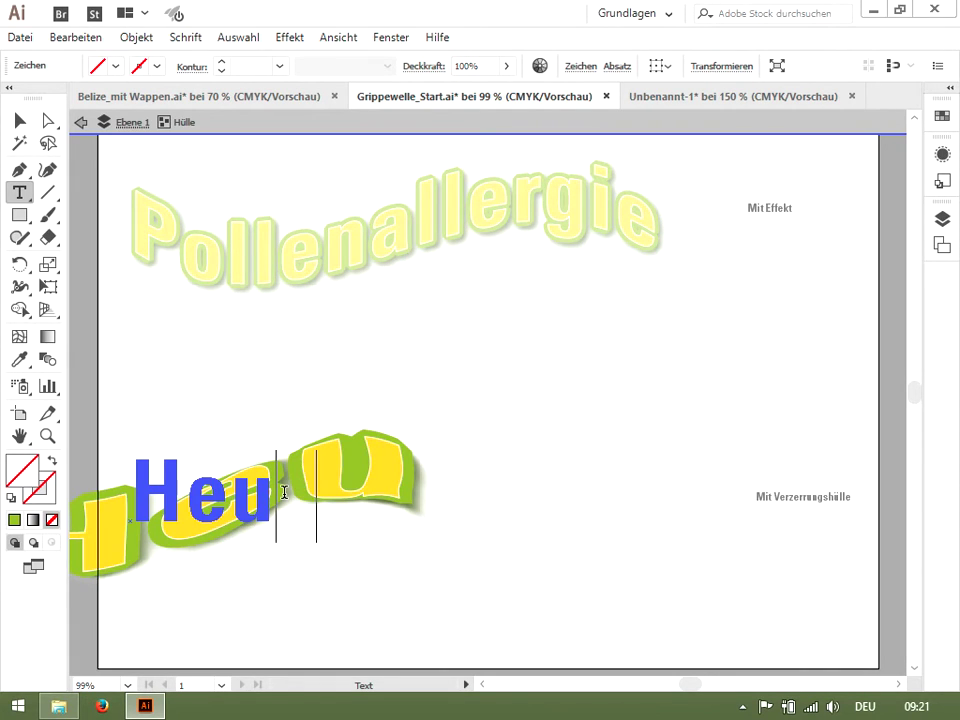
{"action": "type", "text": "sch"}
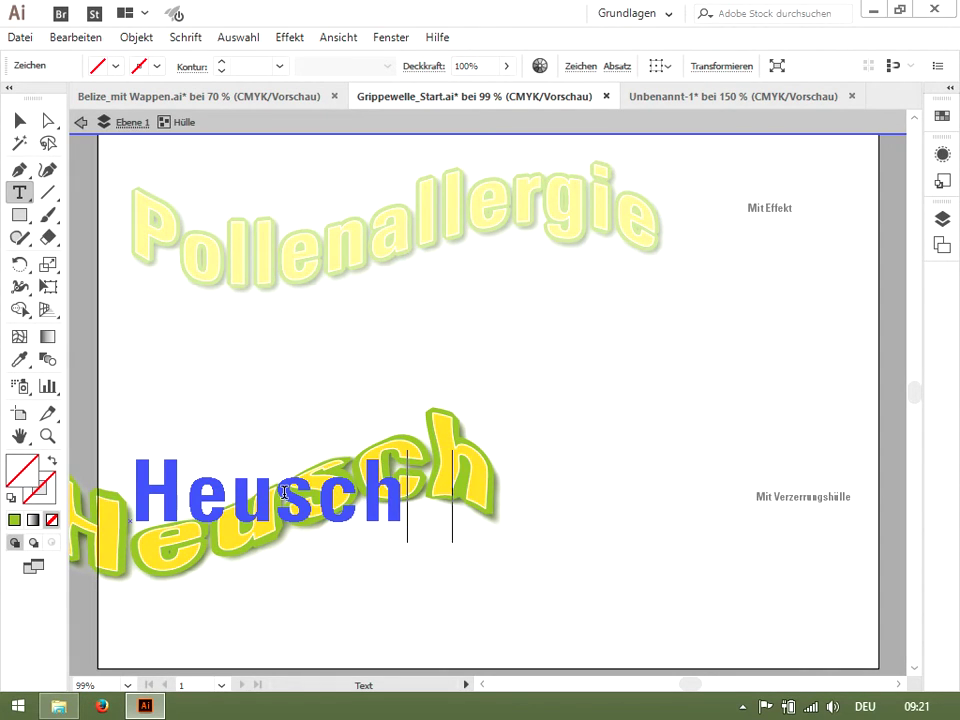
{"action": "type", "text": "nupfen"}
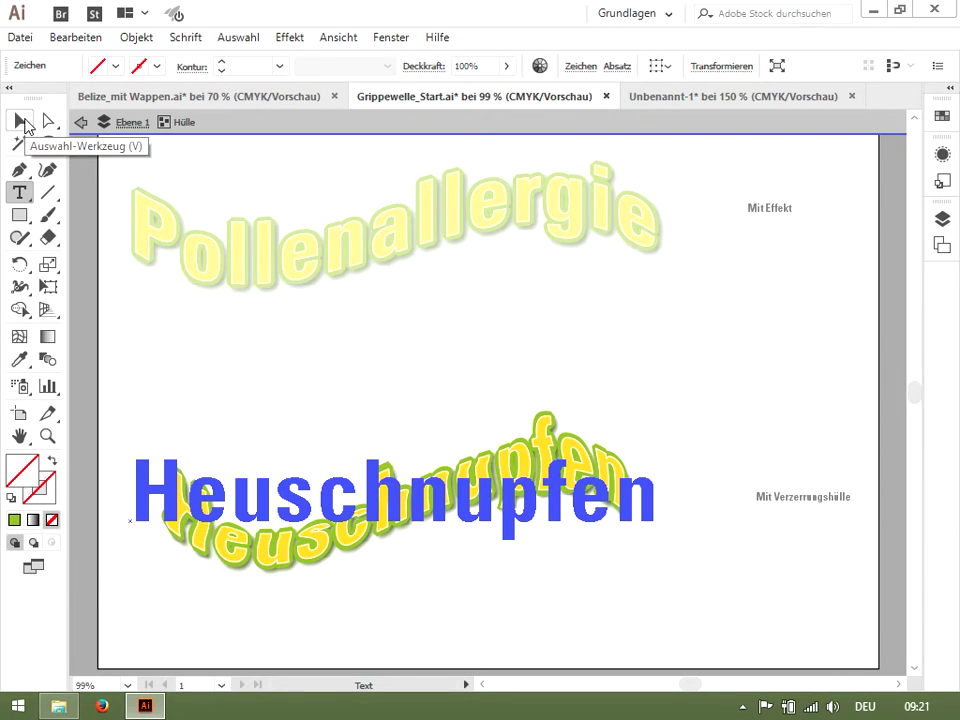
{"action": "left_click", "coordinate": [24, 124]}
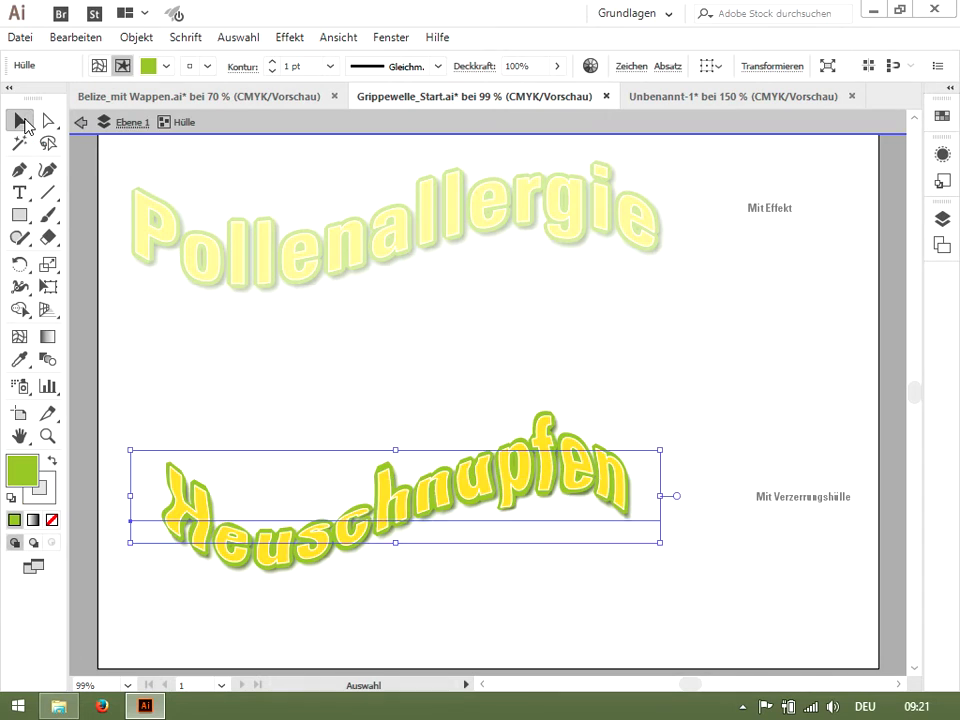
{"action": "left_click", "coordinate": [305, 381]}
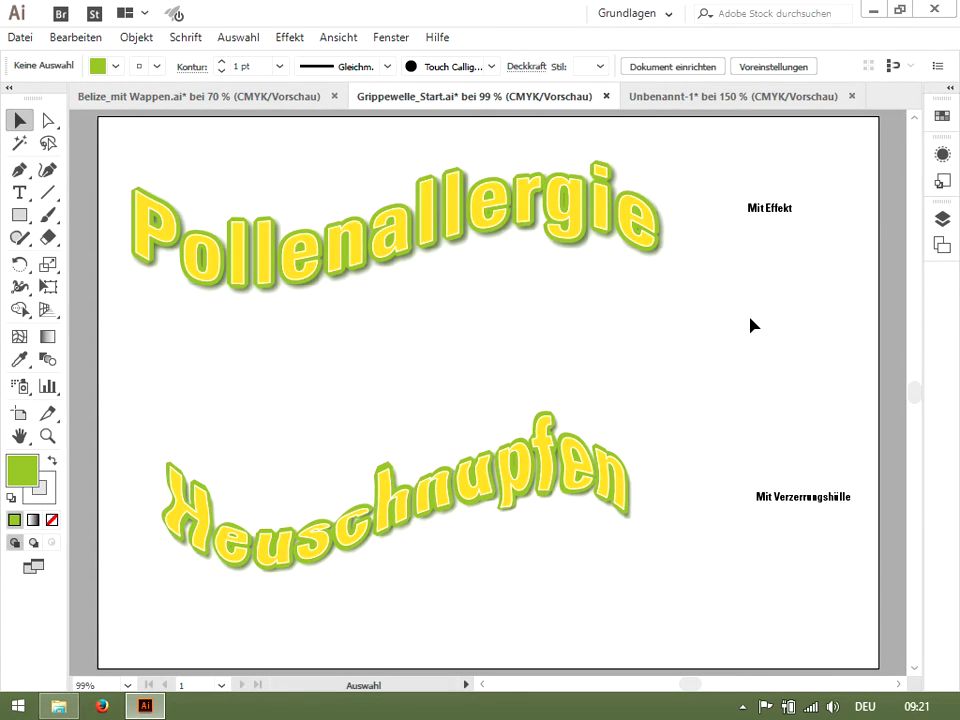
Step: Test releasing the Heuschnupfen envelope with Zurückwandeln, then undo the release
{"action": "left_click", "coordinate": [618, 457]}
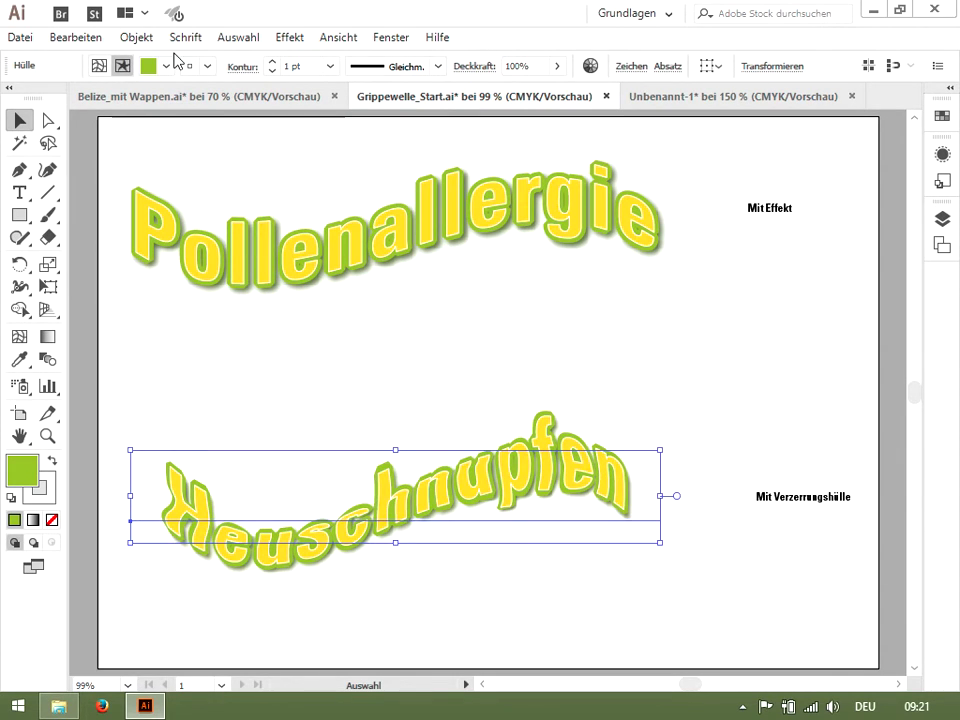
{"action": "left_click", "coordinate": [136, 37]}
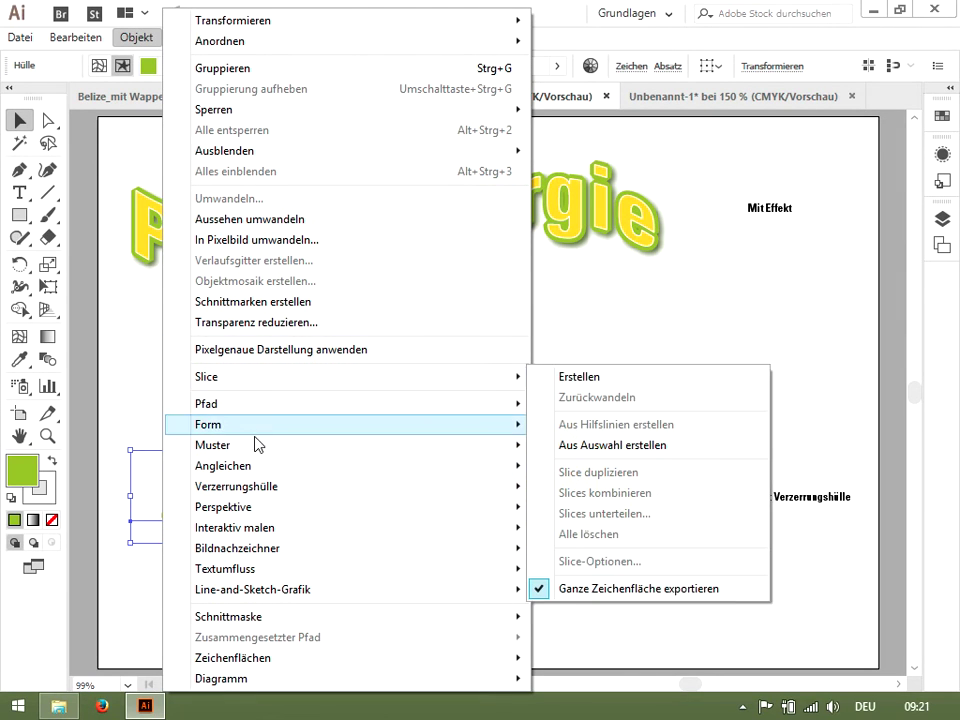
{"action": "mouse_move", "coordinate": [257, 488]}
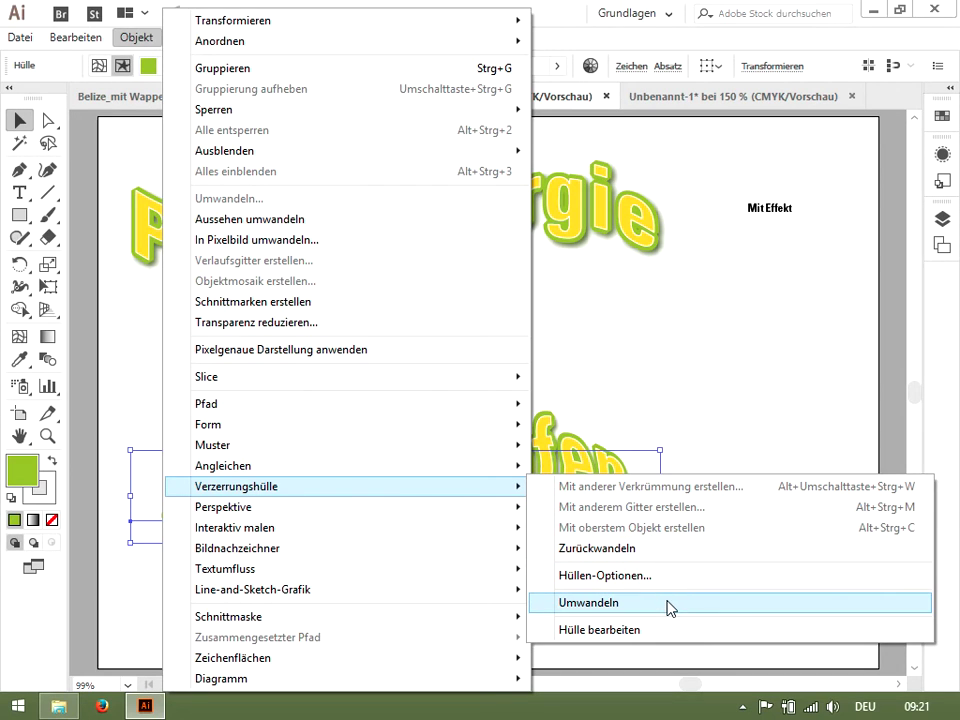
{"action": "left_click", "coordinate": [664, 560]}
{"action": "left_click", "coordinate": [718, 349]}
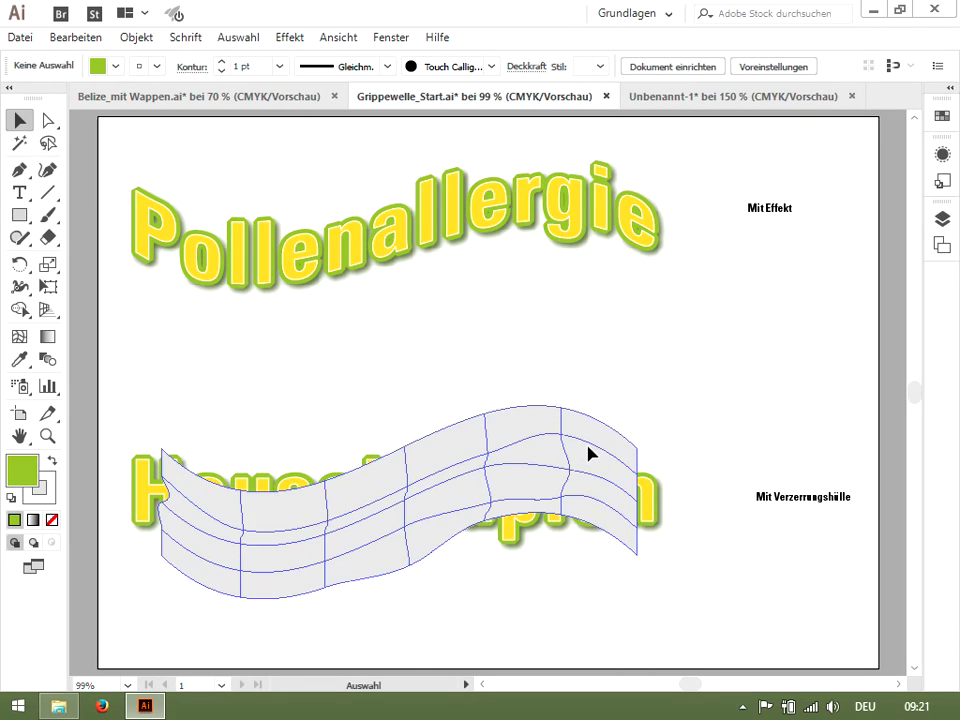
{"action": "left_click_drag", "start_coordinate": [589, 452], "coordinate": [739, 283]}
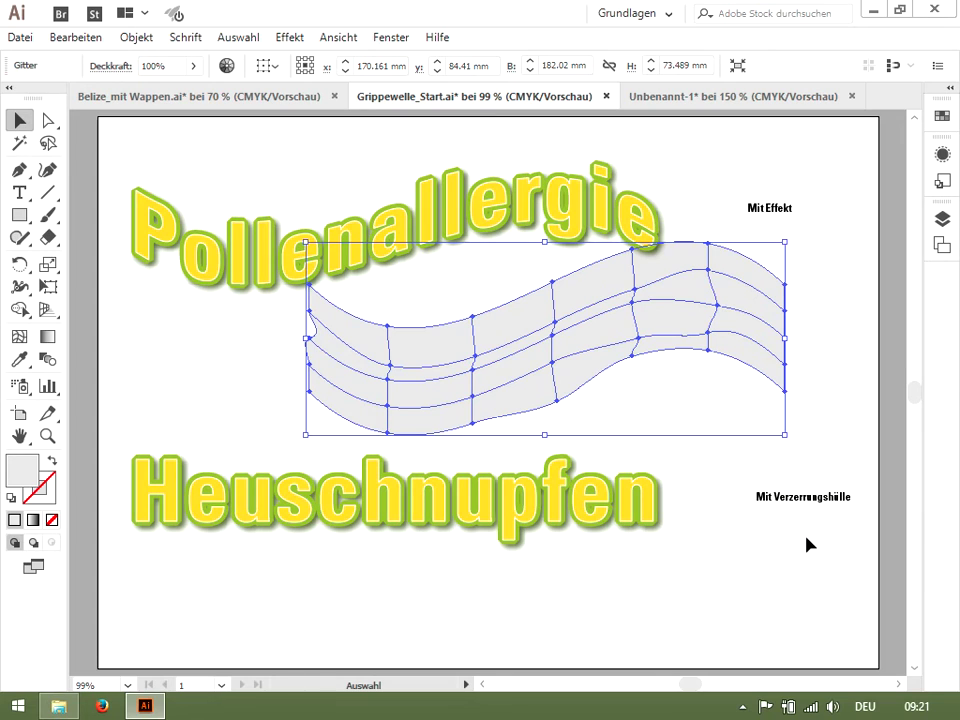
{"action": "key", "text": "ctrl+z"}
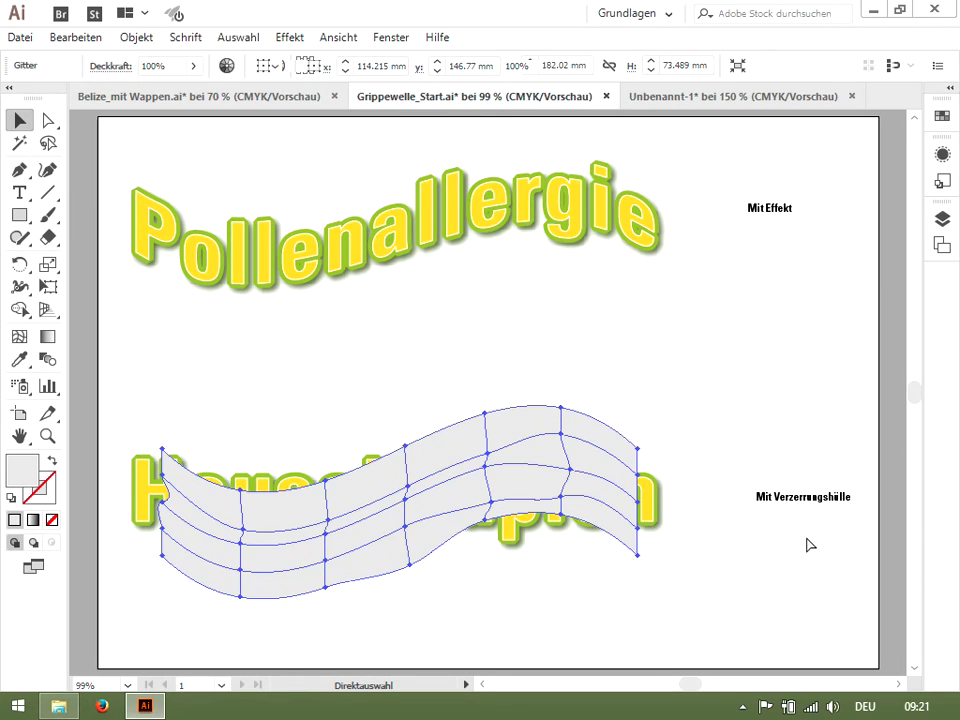
{"action": "key", "text": "ctrl+z"}
{"action": "key", "text": "v"}
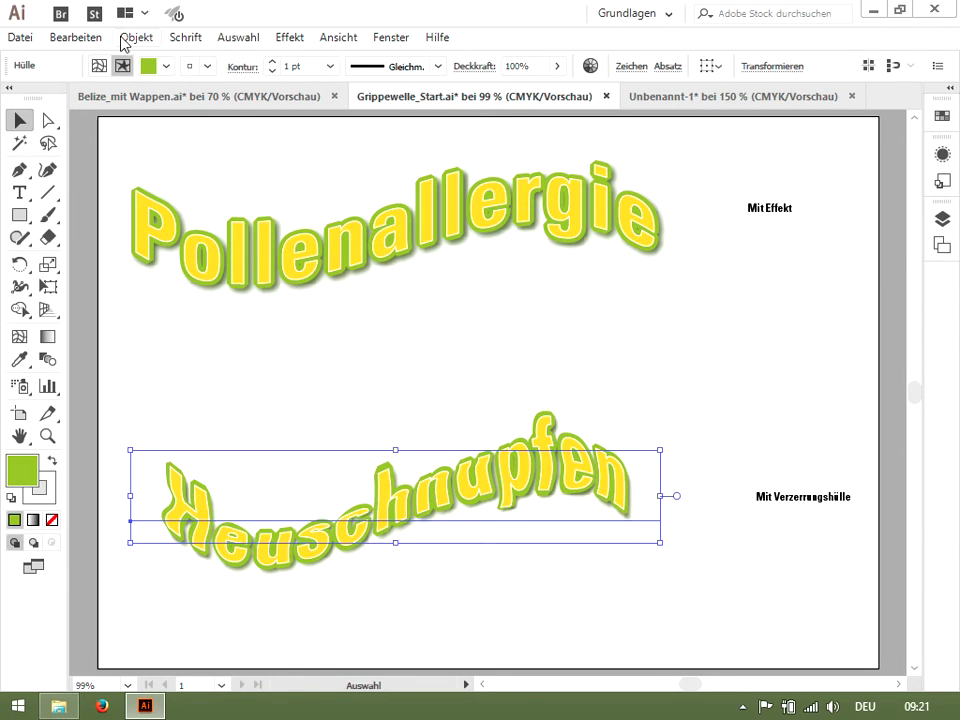
Step: Expand the envelope with Umwandeln into plain warped outlines and inspect them in outline view
{"action": "left_click", "coordinate": [128, 37]}
{"action": "mouse_move", "coordinate": [226, 490]}
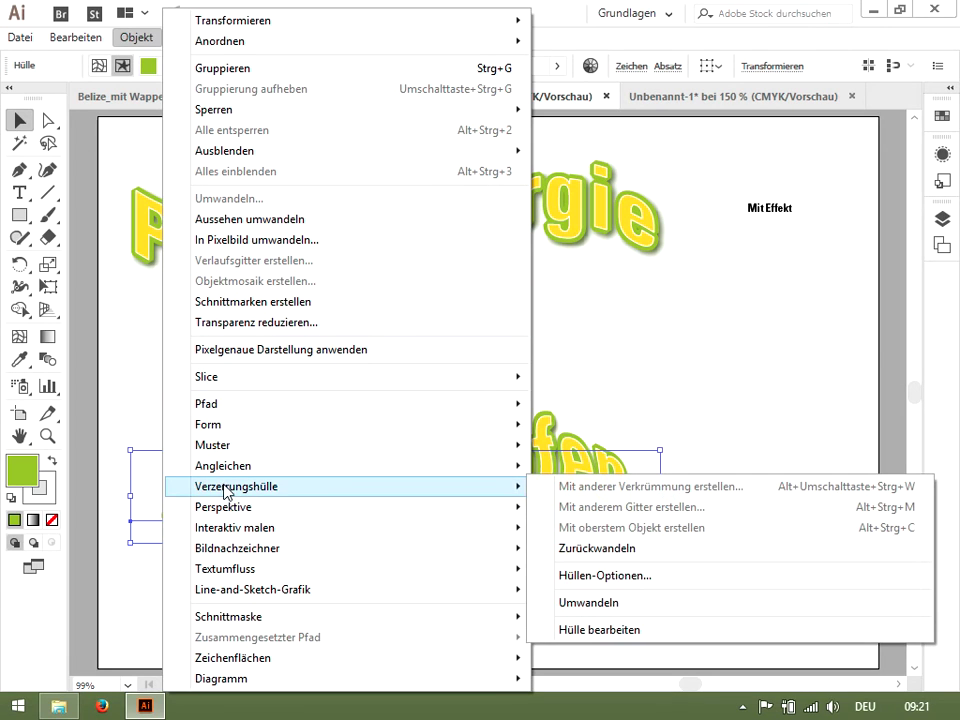
{"action": "left_click", "coordinate": [610, 603]}
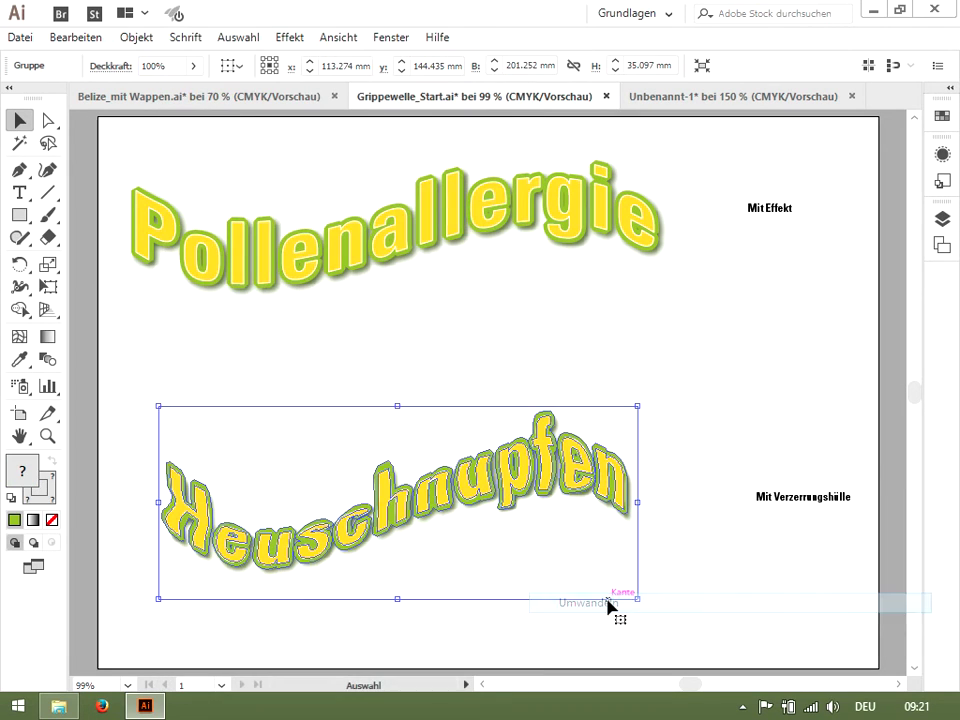
{"action": "left_click", "coordinate": [711, 354]}
{"action": "key", "text": "ctrl+y"}
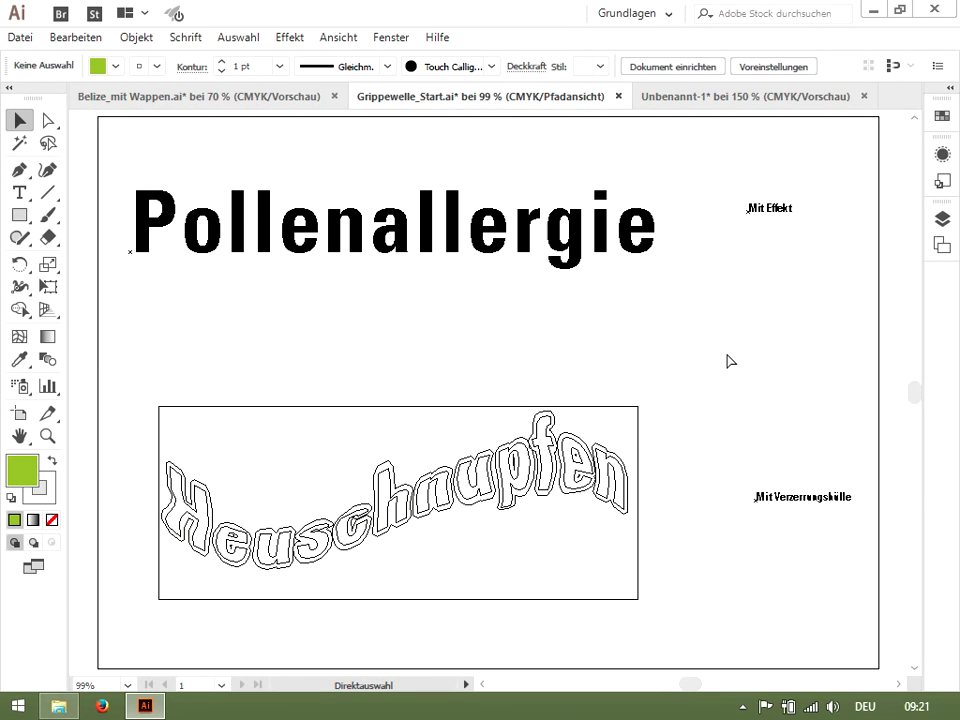
{"action": "key", "text": "ctrl+y"}
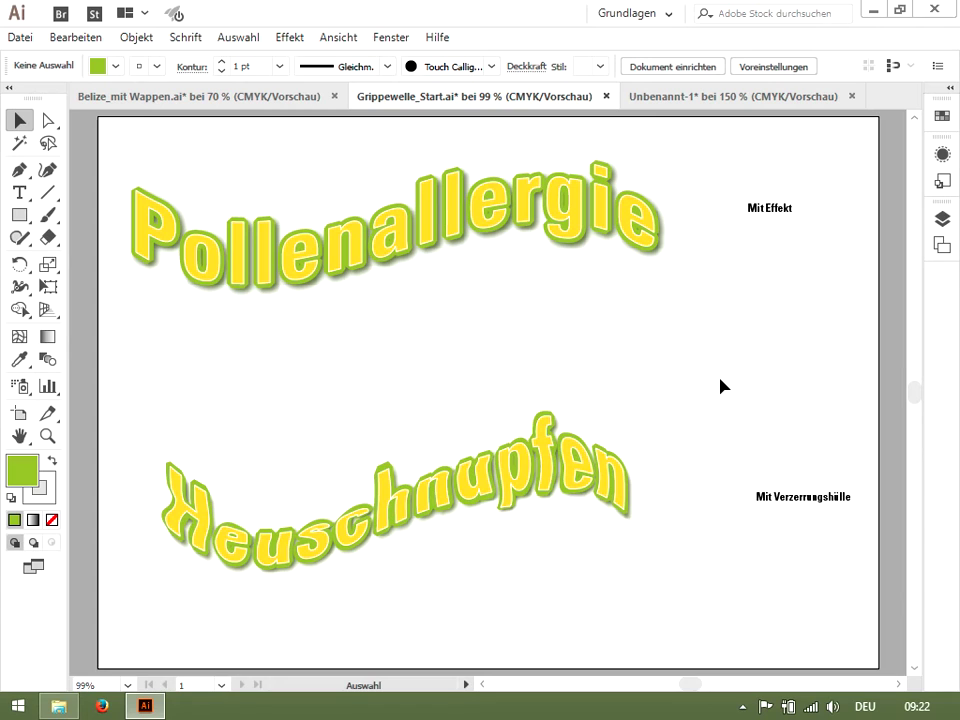
Step: Undo the expansion so Heuschnupfen is an editable mesh envelope again
{"action": "key", "text": "ctrl"}
{"action": "key", "text": "ctrl+z"}
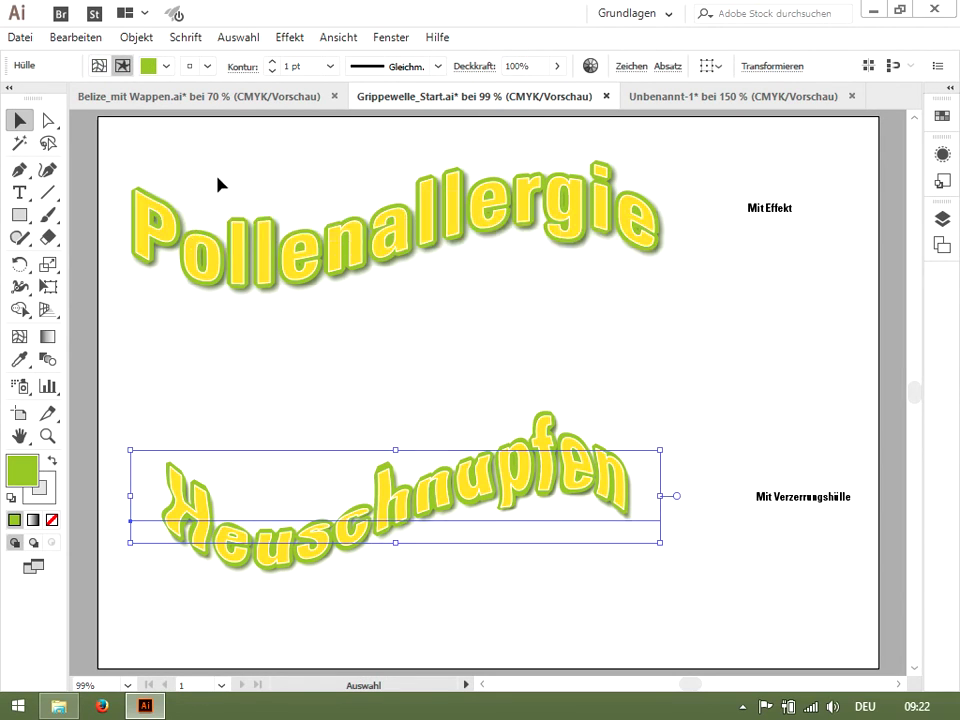
{"action": "left_click", "coordinate": [658, 372]}
{"action": "left_click", "coordinate": [499, 495]}
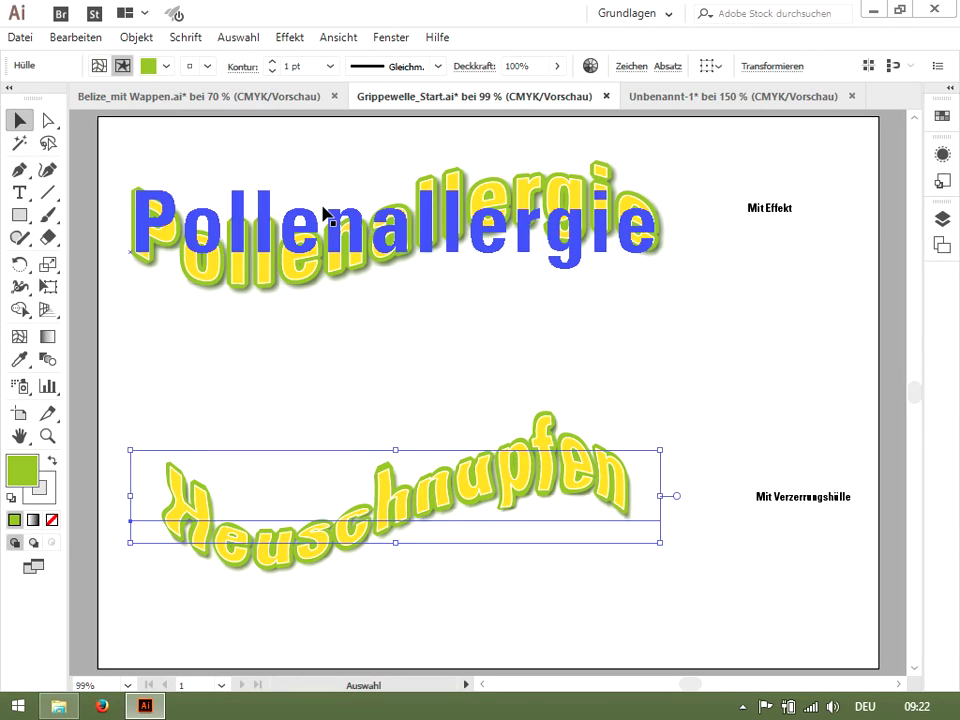
{"action": "key", "text": "ctrl+z"}
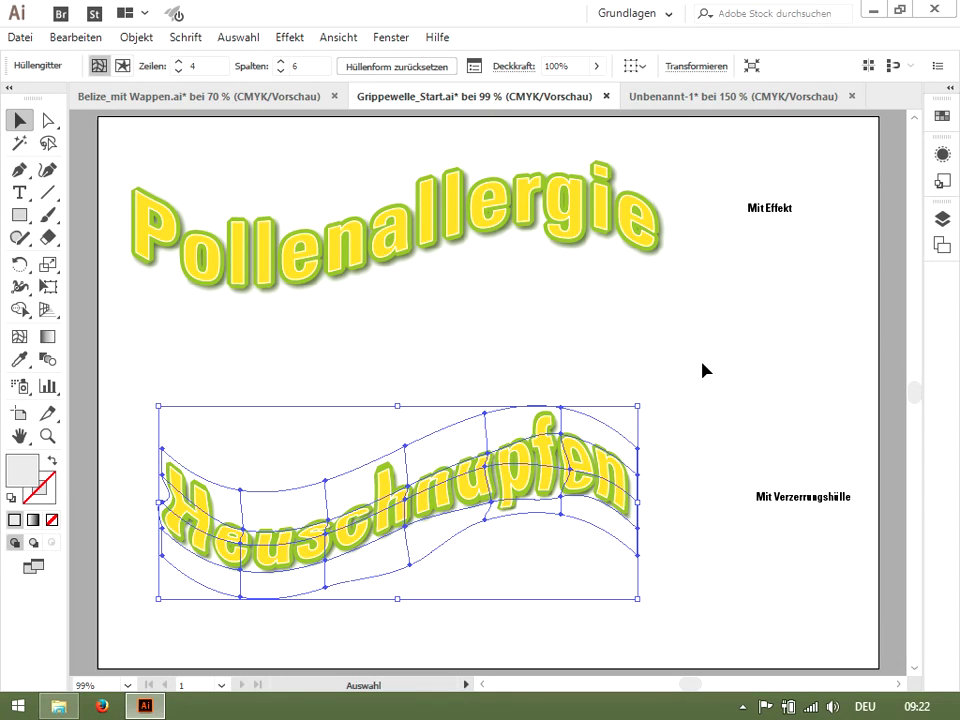
{"action": "left_click", "coordinate": [701, 369]}
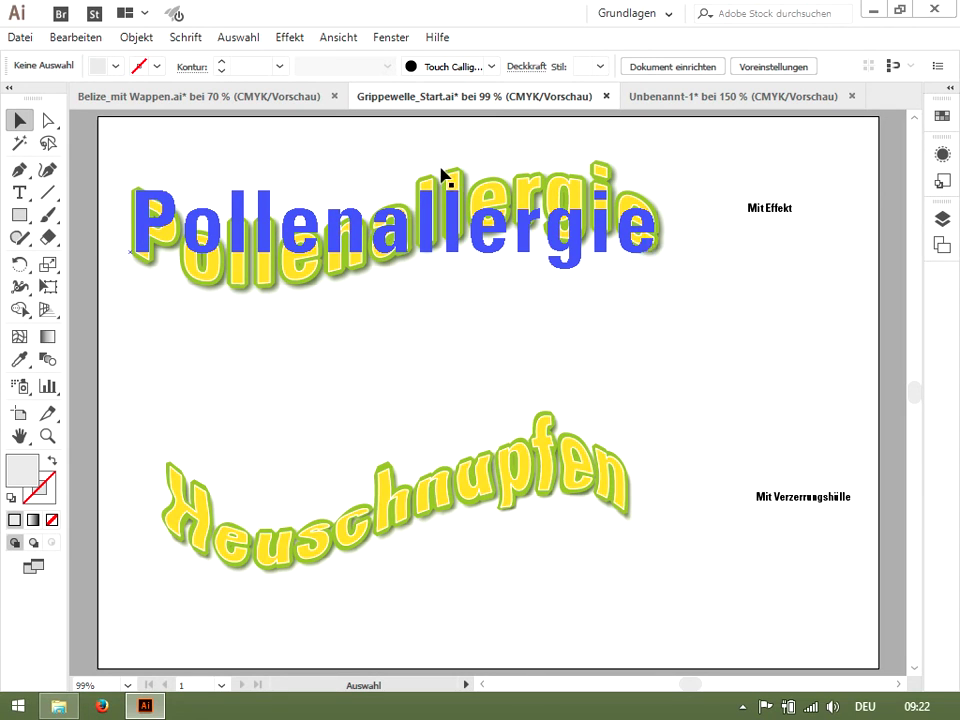
Step: Browse the Effekt warp list and Verzerrungshülle menu without choosing a command
{"action": "left_click", "coordinate": [289, 37]}
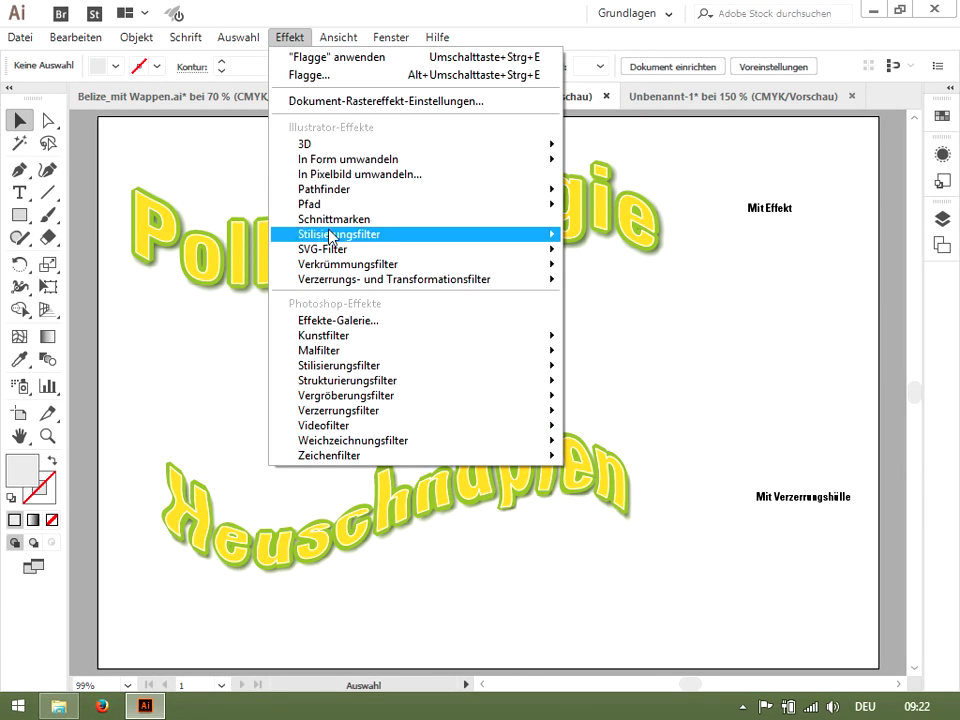
{"action": "mouse_move", "coordinate": [333, 268]}
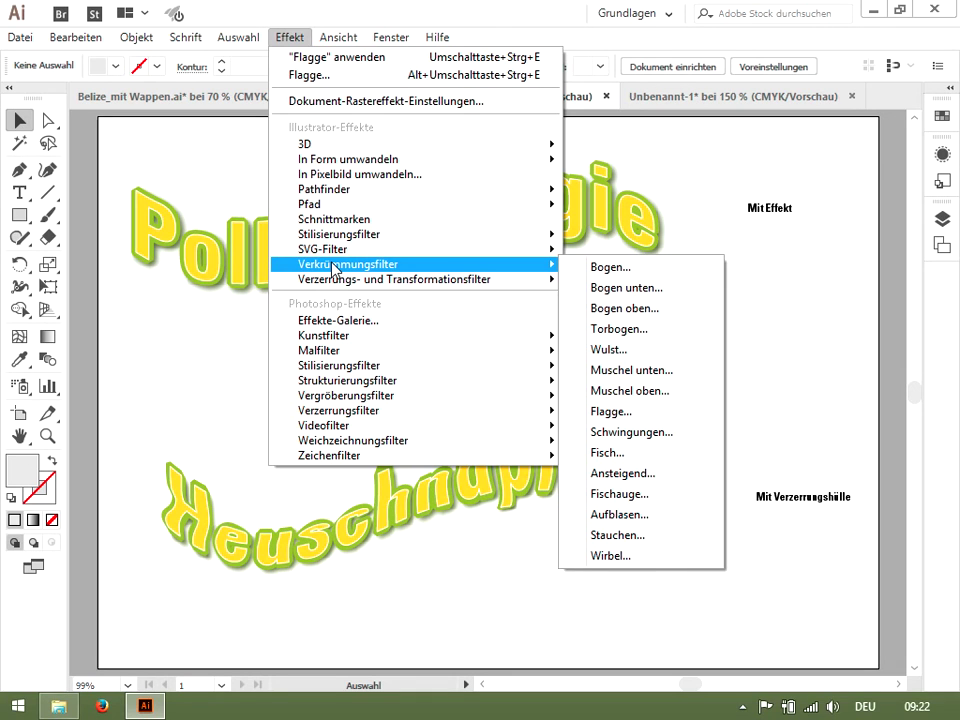
{"action": "mouse_move", "coordinate": [138, 40]}
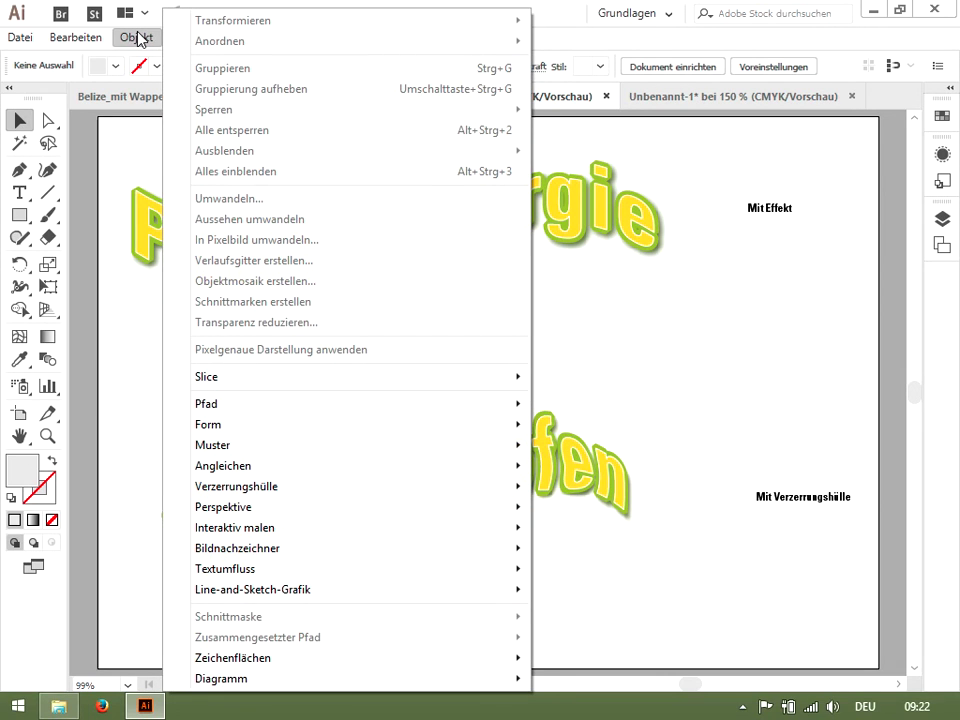
{"action": "mouse_move", "coordinate": [253, 489]}
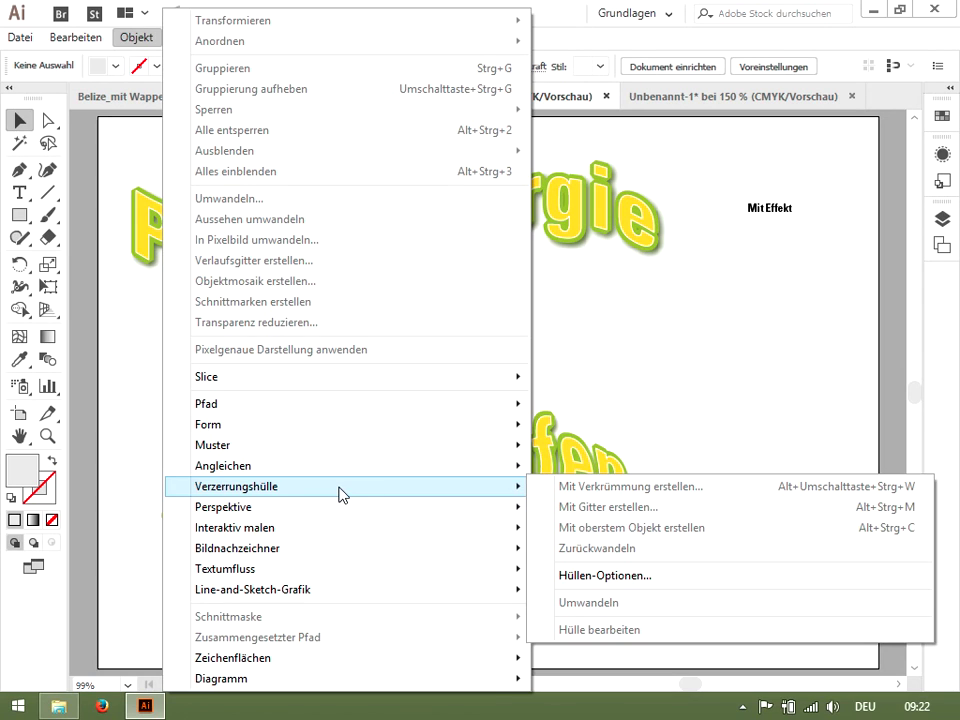
{"action": "left_click", "coordinate": [801, 360]}
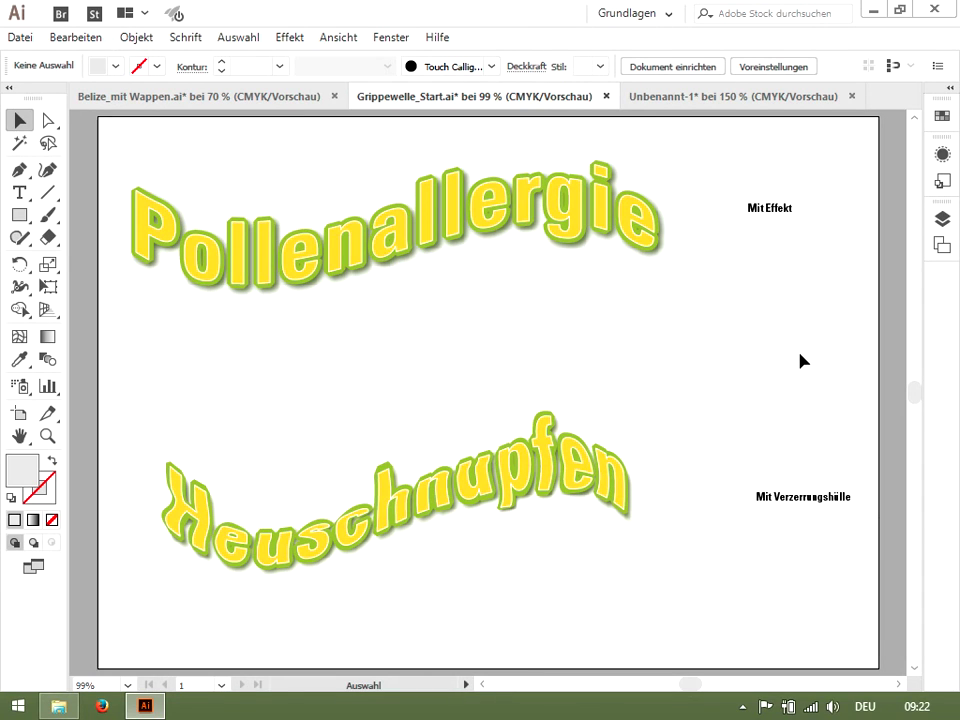